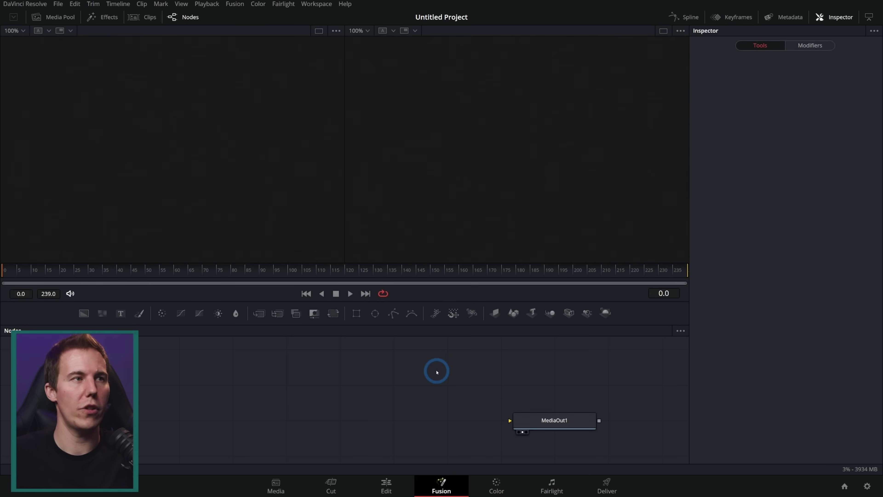
Hide the page navigation bar to free more room for the node graph.
{"action": "left_click", "coordinate": [316, 4]}
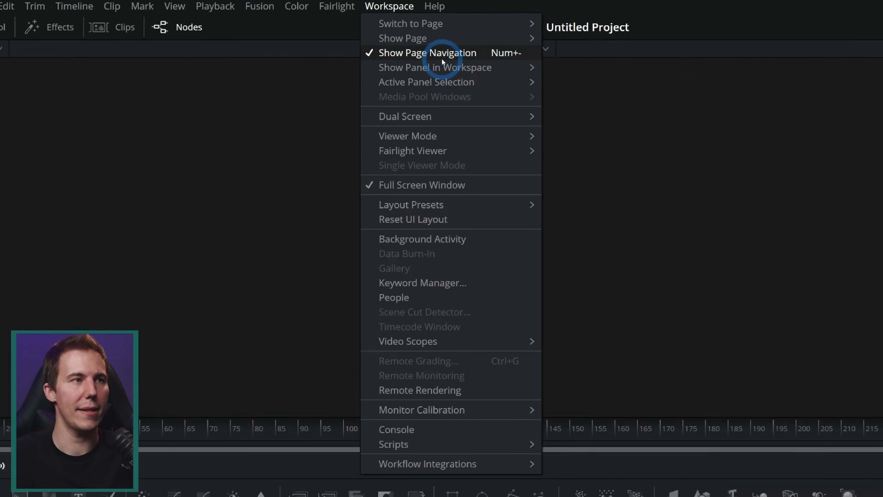
{"action": "left_click", "coordinate": [442, 73]}
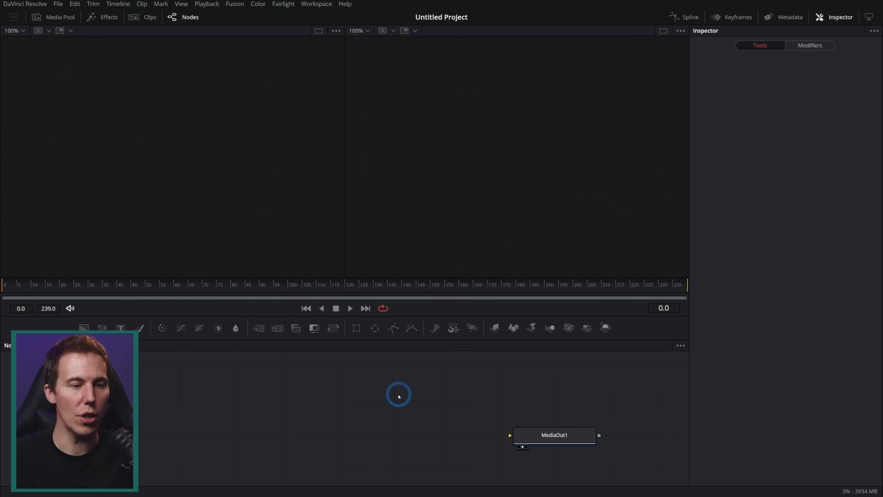
Add a Background node feeding MediaOut1 and colour it teal with hue 0.528, saturation 0.639 and value 0.63.
{"action": "left_click_drag", "start_coordinate": [411, 420], "coordinate": [430, 412]}
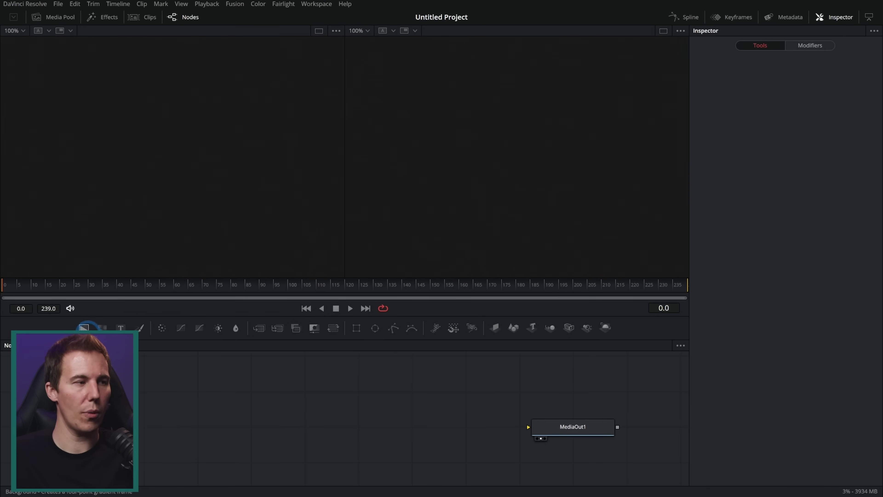
{"action": "left_click_drag", "start_coordinate": [86, 328], "coordinate": [538, 426]}
{"action": "left_click", "coordinate": [330, 424]}
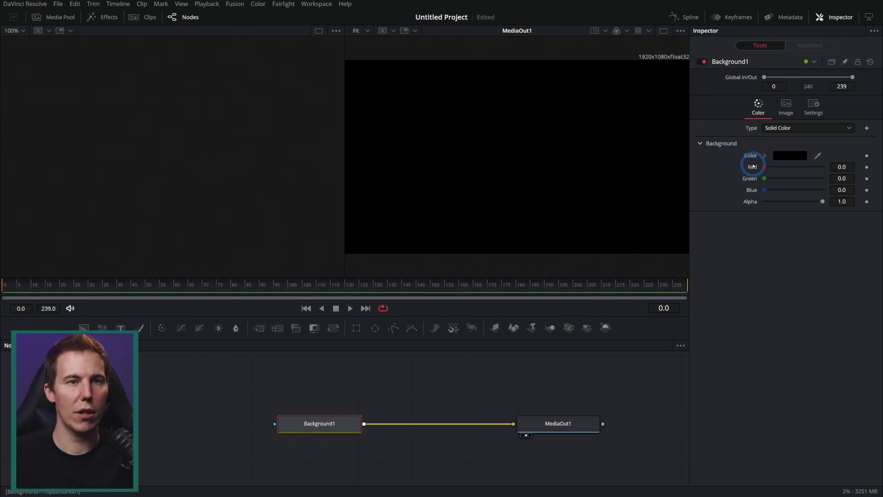
{"action": "left_click", "coordinate": [777, 157]}
{"action": "left_click_drag", "start_coordinate": [845, 198], "coordinate": [814, 186]}
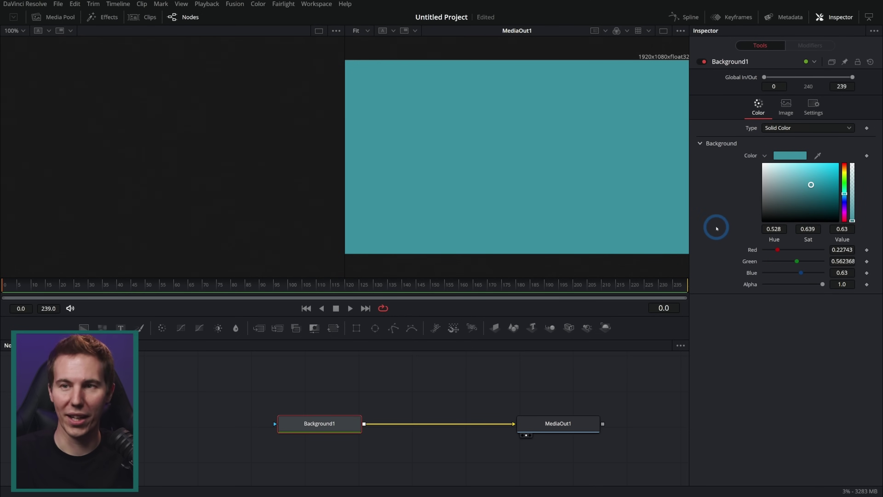
Bring the flying dog image Cartoon_Kev_Flying from the media pool into the node graph and show it in the first viewer.
{"action": "left_click_drag", "start_coordinate": [520, 373], "coordinate": [517, 390]}
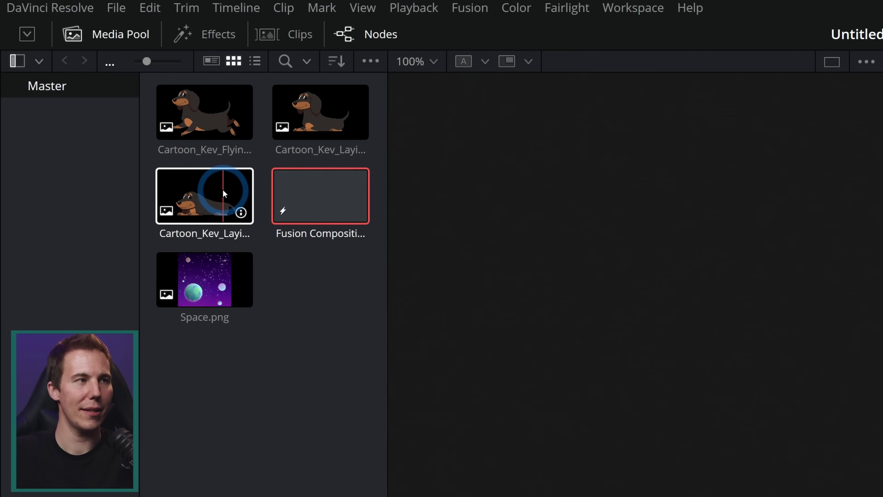
{"action": "left_click_drag", "start_coordinate": [102, 56], "coordinate": [369, 382]}
{"action": "key", "text": "1"}
{"action": "left_click", "coordinate": [56, 17]}
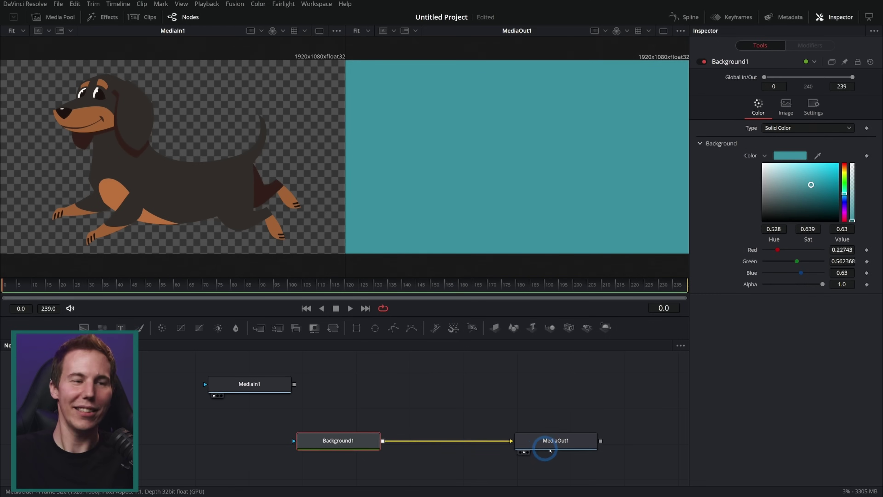
Make room before MediaOut1 and add a second, unconnected Background node coloured light grey with value 0.874.
{"action": "left_click_drag", "start_coordinate": [546, 445], "coordinate": [570, 445]}
{"action": "left_click", "coordinate": [387, 403]}
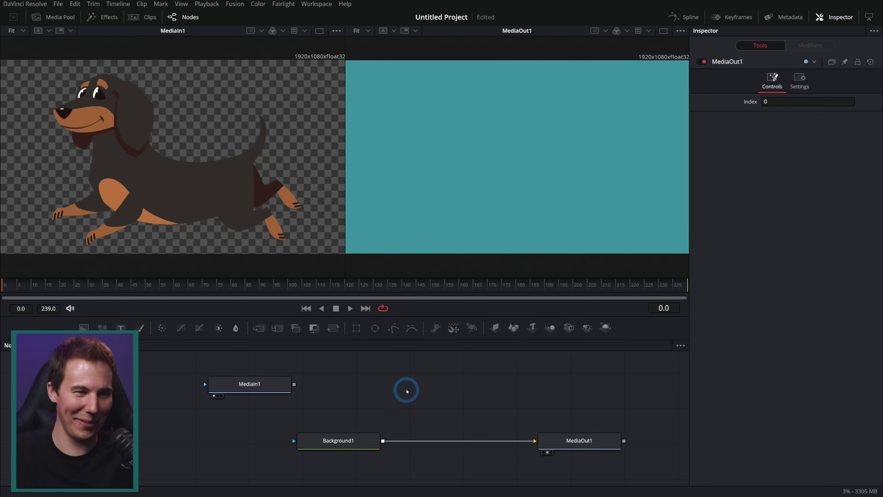
{"action": "left_click_drag", "start_coordinate": [83, 328], "coordinate": [412, 392]}
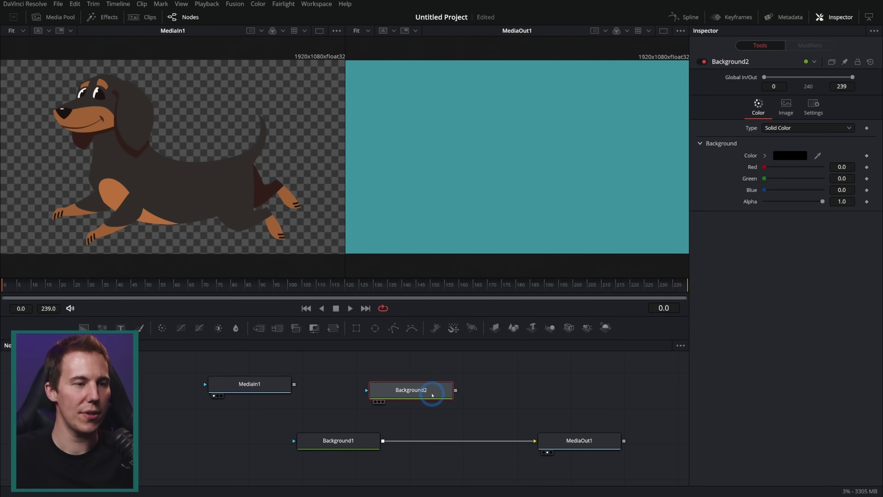
{"action": "left_click", "coordinate": [764, 155]}
{"action": "left_click_drag", "start_coordinate": [775, 170], "coordinate": [750, 171]}
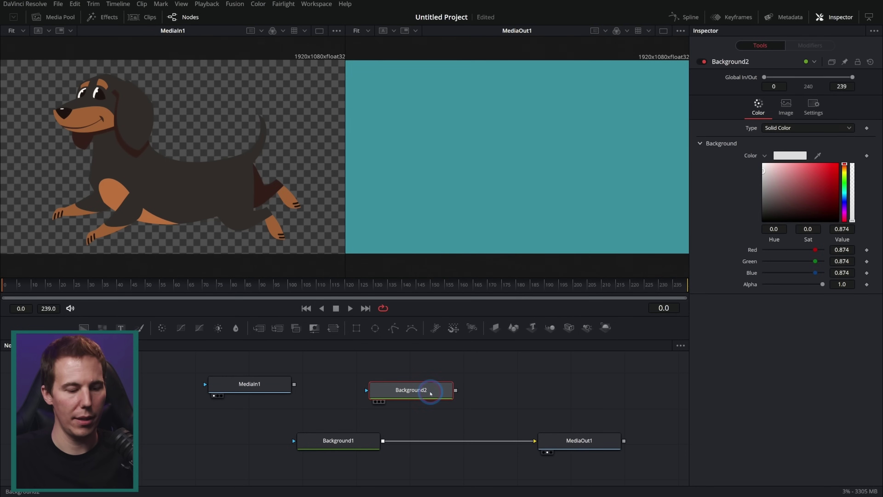
Rename the light grey background White_BG and merge it over the teal background.
{"action": "key", "text": "F2"}
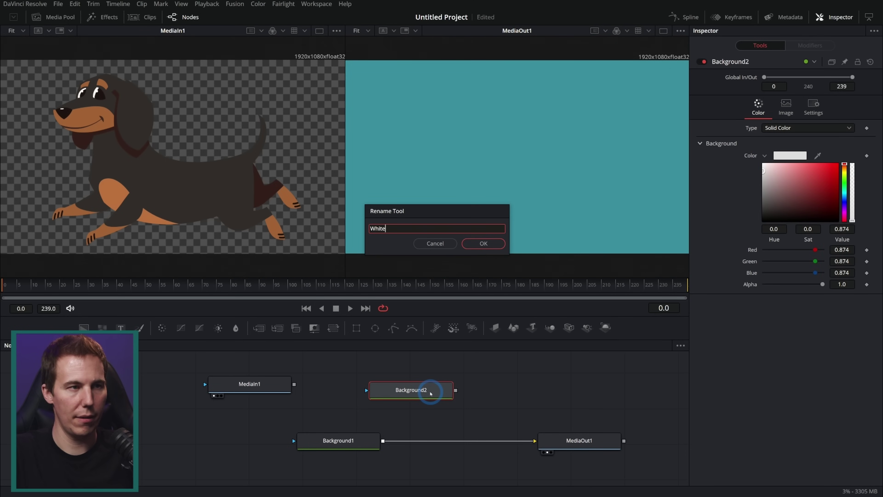
{"action": "key", "text": "Return"}
{"action": "left_click_drag", "start_coordinate": [455, 390], "coordinate": [471, 398]}
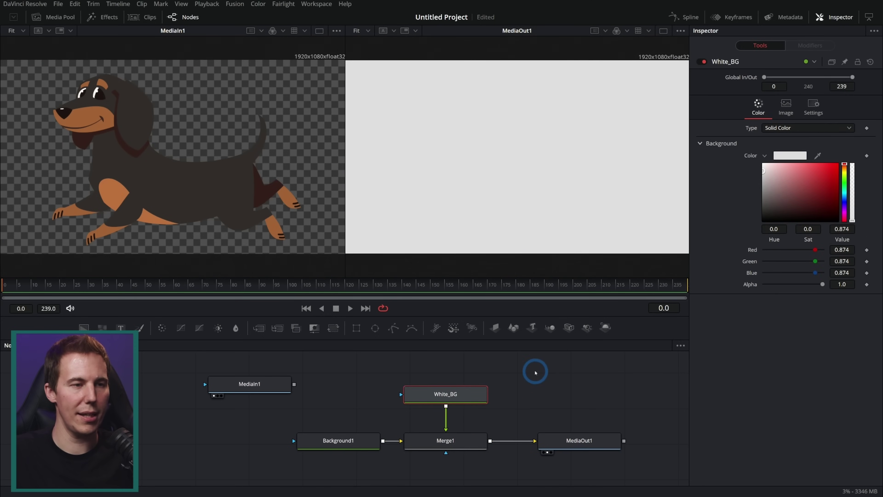
Mask White_BG with a polygon, drawing a closed diagonal tube with a rounded upper end.
{"action": "left_click_drag", "start_coordinate": [534, 369], "coordinate": [504, 394]}
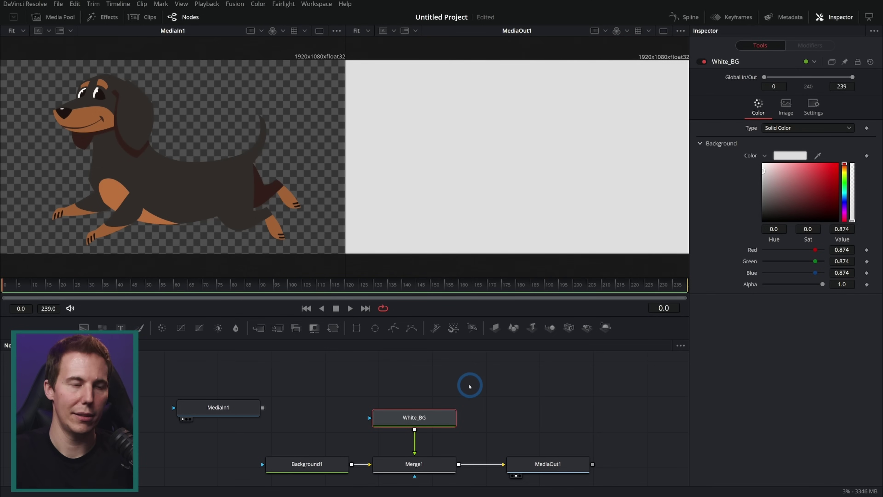
{"action": "left_click_drag", "start_coordinate": [393, 327], "coordinate": [441, 415]}
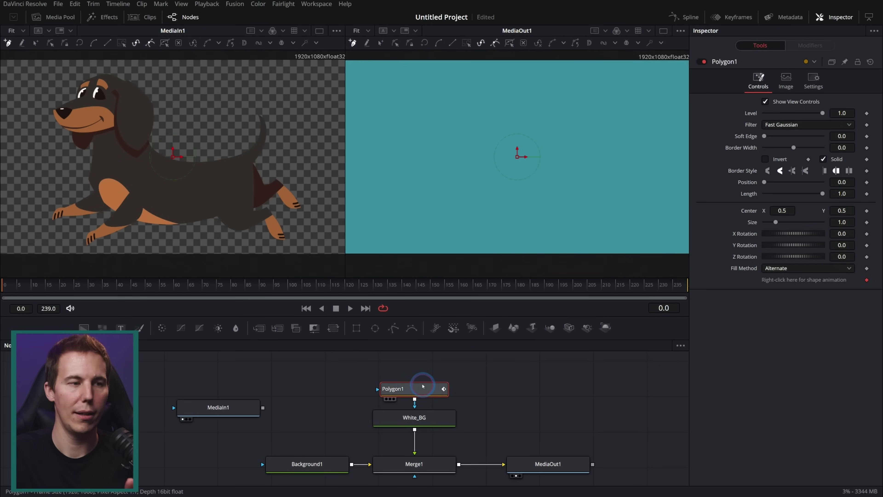
{"action": "left_click_drag", "start_coordinate": [420, 389], "coordinate": [415, 381]}
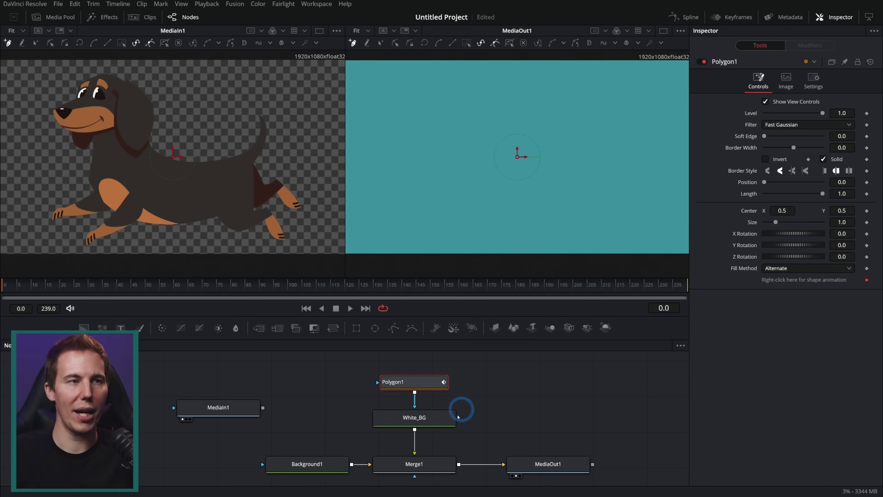
{"action": "left_click", "coordinate": [617, 123]}
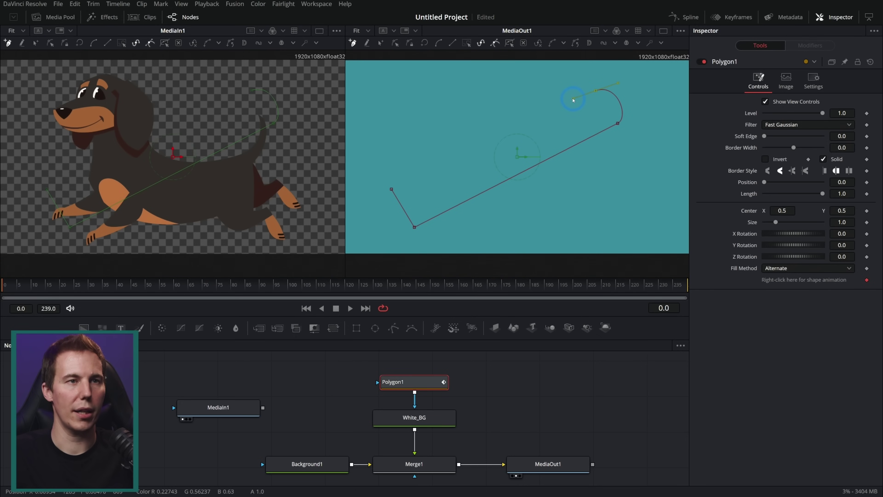
{"action": "left_click", "coordinate": [391, 189]}
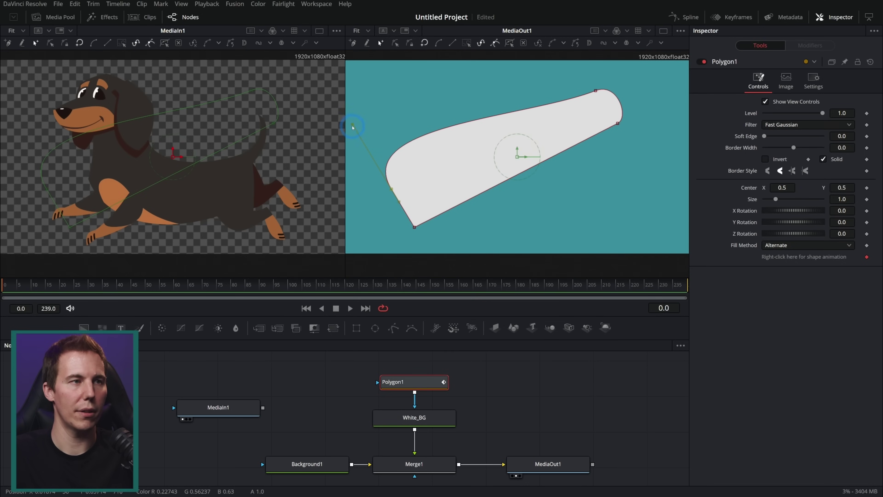
Straighten the tube's long upper edge and shorten the tube by pulling its rounded end inward.
{"action": "left_click_drag", "start_coordinate": [353, 126], "coordinate": [421, 170]}
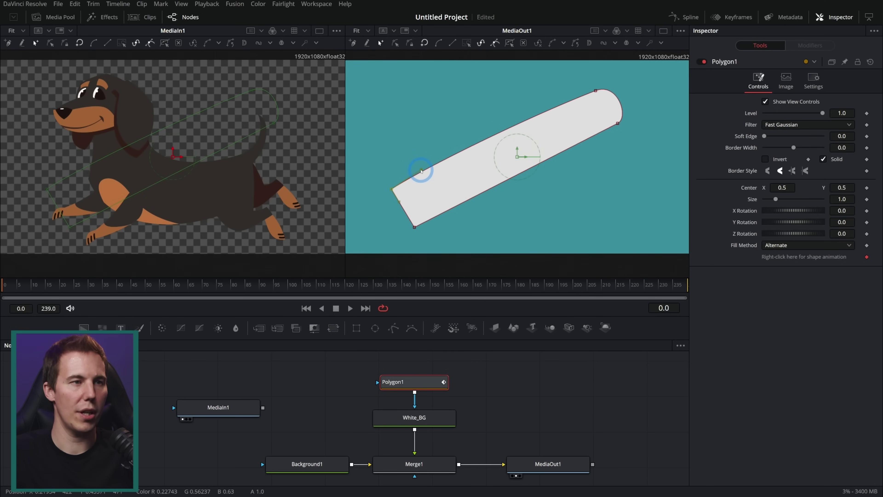
{"action": "left_click_drag", "start_coordinate": [595, 90], "coordinate": [526, 123]}
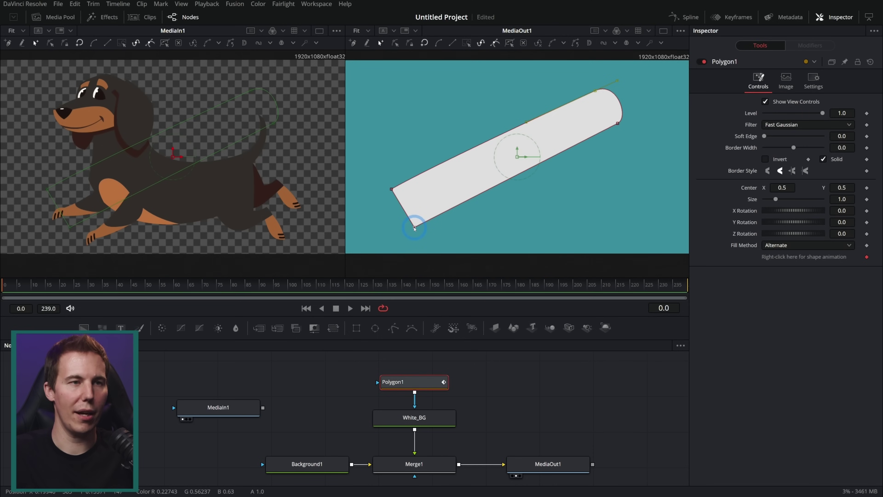
{"action": "left_click_drag", "start_coordinate": [595, 91], "coordinate": [507, 133]}
Make room before MediaOut1, add a mid-grey Background node with value 0.528 and merge it over the Merge1 output.
{"action": "left_click_drag", "start_coordinate": [461, 464], "coordinate": [559, 464]}
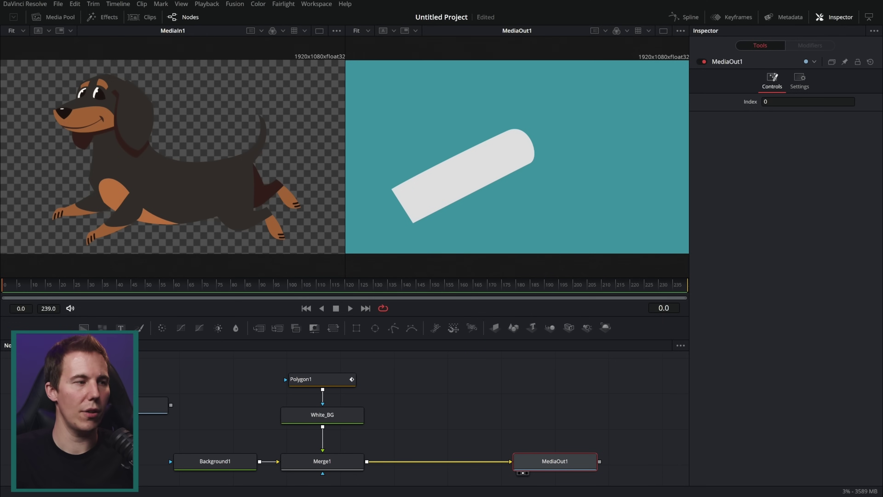
{"action": "left_click_drag", "start_coordinate": [84, 328], "coordinate": [434, 410]}
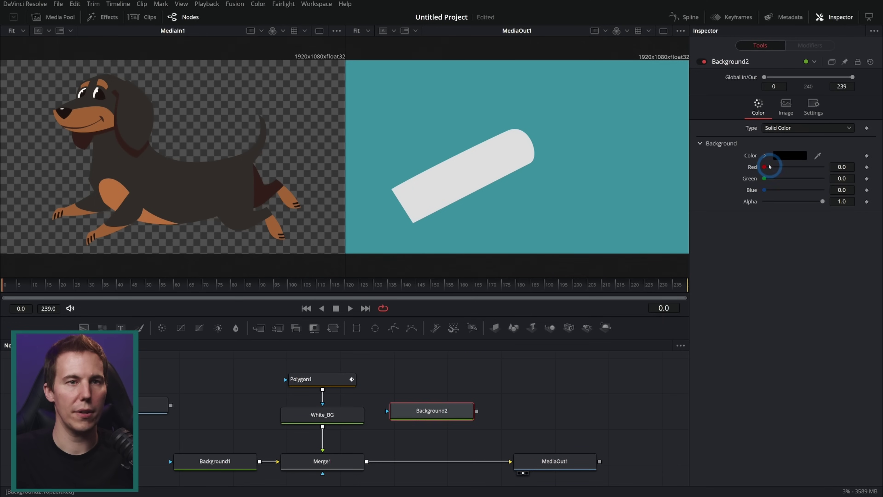
{"action": "left_click", "coordinate": [764, 155]}
{"action": "mouse_move", "coordinate": [764, 195]}
{"action": "left_mouse_down"}
{"action": "mouse_move", "coordinate": [751, 201]}
{"action": "mouse_move", "coordinate": [749, 190]}
{"action": "left_mouse_up"}
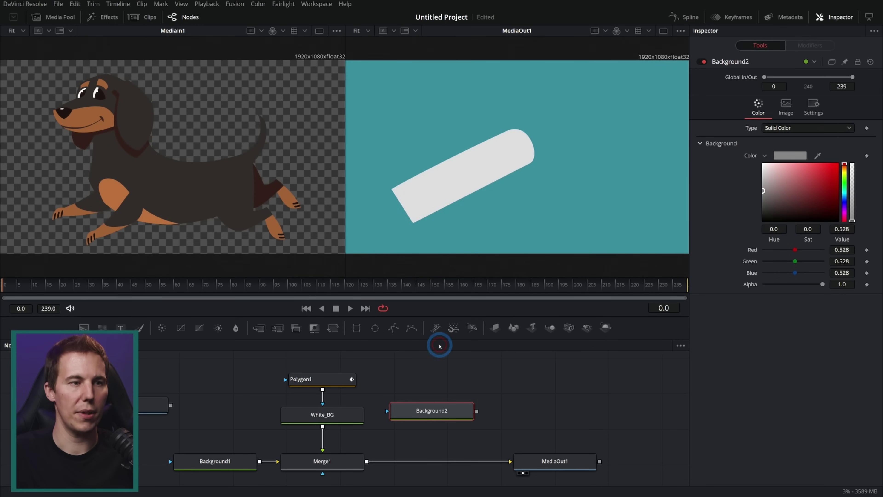
{"action": "left_click_drag", "start_coordinate": [476, 411], "coordinate": [366, 461]}
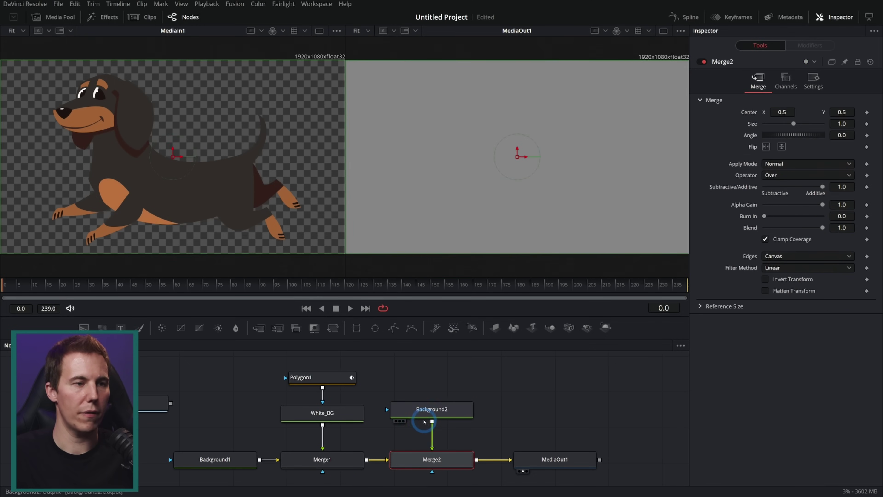
Mask the mid-grey background with a polygon, drawing a closed arch-shaped base over the tube's lower end.
{"action": "left_click_drag", "start_coordinate": [393, 328], "coordinate": [432, 400]}
{"action": "left_click", "coordinate": [458, 213]}
{"action": "left_click_drag", "start_coordinate": [450, 232], "coordinate": [492, 204]}
{"action": "left_click", "coordinate": [491, 235]}
{"action": "left_click_drag", "start_coordinate": [447, 153], "coordinate": [411, 157]}
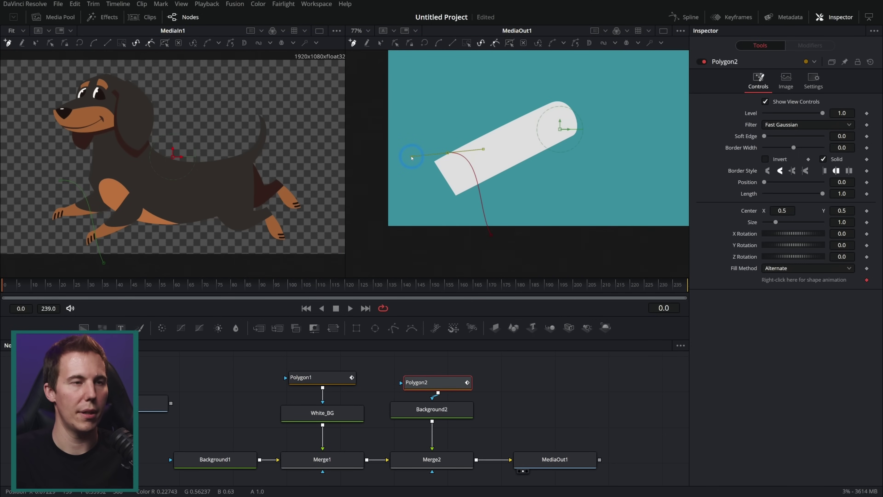
{"action": "left_click", "coordinate": [405, 237]}
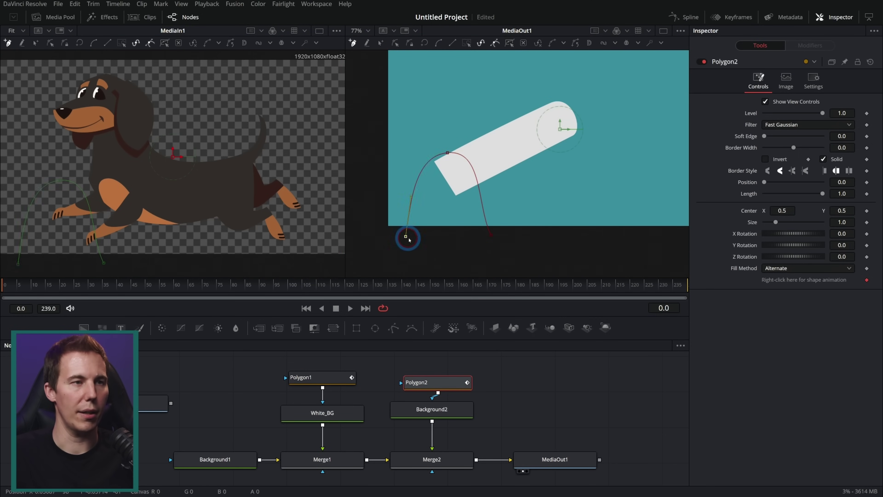
{"action": "left_click", "coordinate": [491, 236]}
Reshape the arch by moving its lower corner inward and adjusting that corner's curve handle for a smoother side.
{"action": "left_click_drag", "start_coordinate": [490, 235], "coordinate": [480, 235]}
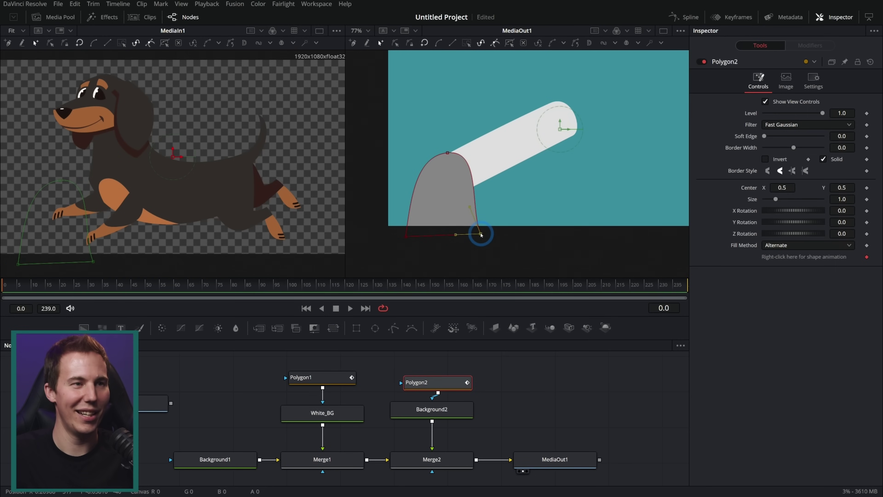
{"action": "left_click_drag", "start_coordinate": [471, 208], "coordinate": [482, 213]}
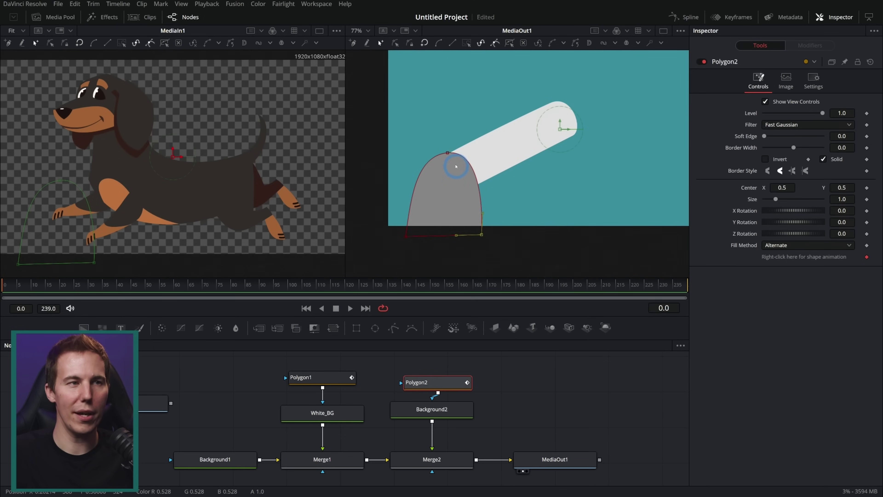
{"action": "left_click", "coordinate": [443, 149]}
{"action": "left_click", "coordinate": [534, 236]}
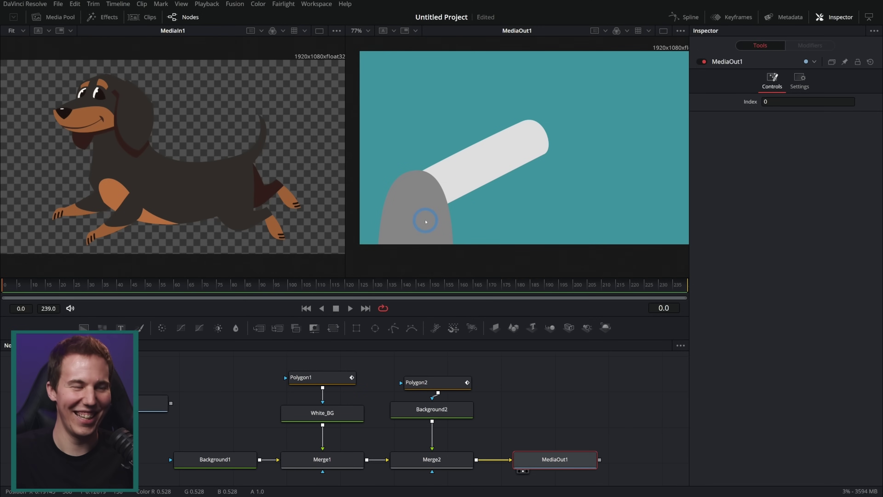
Add another polygon mask feeding Polygon1 and place it above that node.
{"action": "left_click_drag", "start_coordinate": [425, 222], "coordinate": [434, 224]}
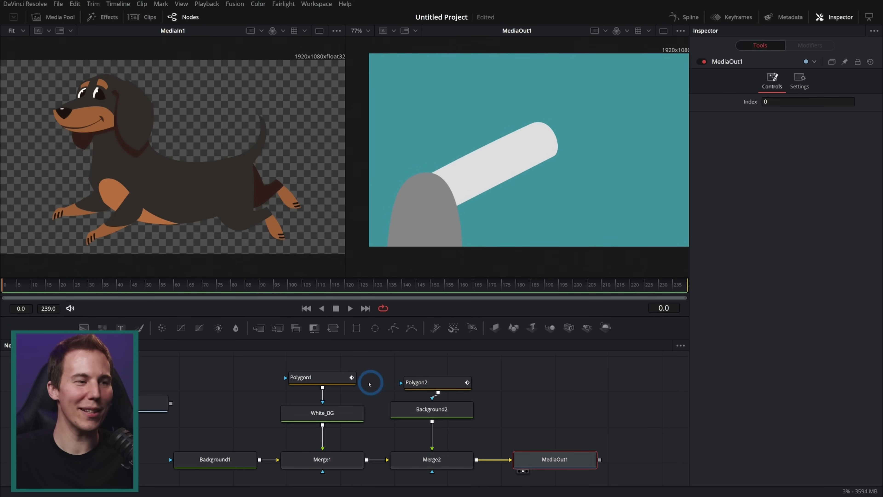
{"action": "left_click", "coordinate": [342, 378]}
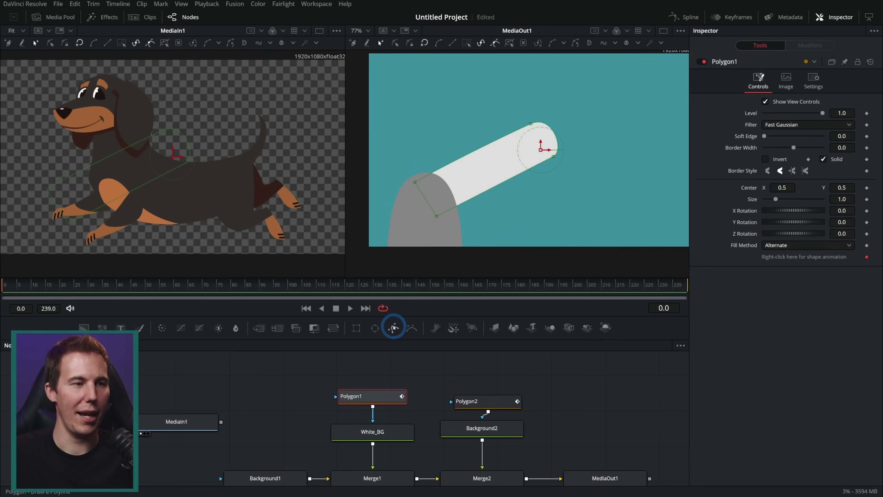
{"action": "left_click", "coordinate": [369, 370]}
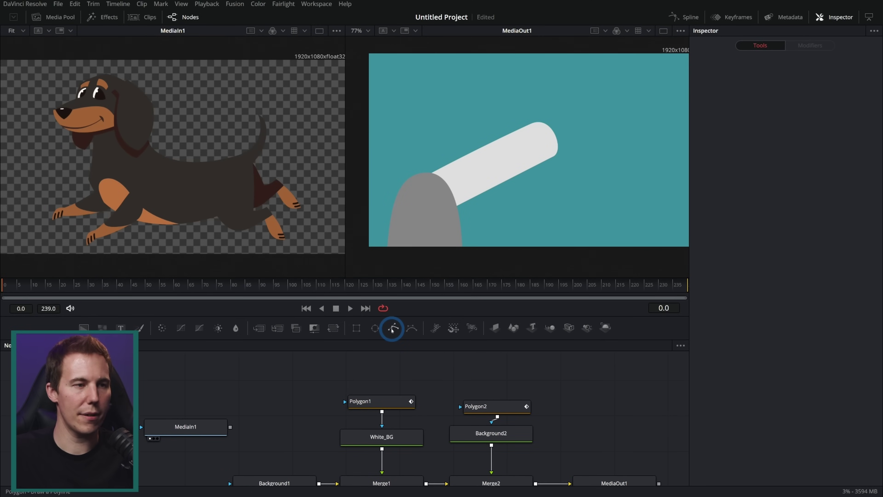
{"action": "left_click_drag", "start_coordinate": [392, 329], "coordinate": [383, 400]}
{"action": "left_click_drag", "start_coordinate": [390, 385], "coordinate": [391, 368]}
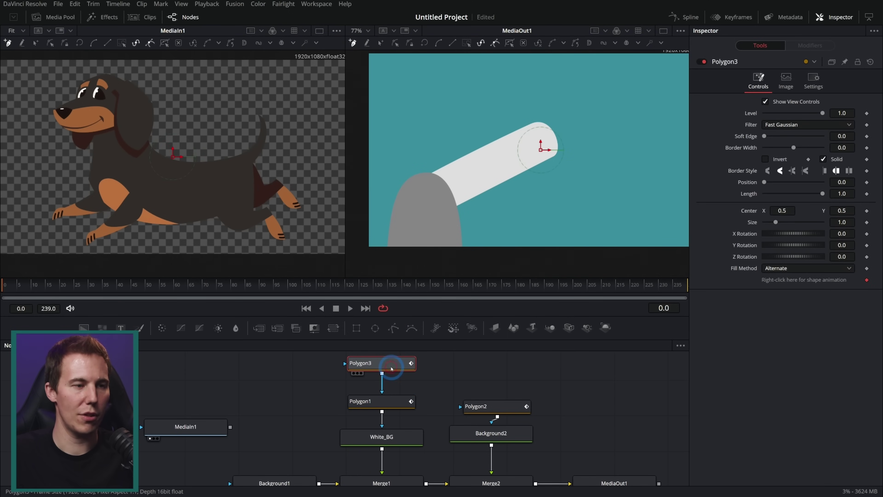
Draw a closed rounded outline around the tube's lower end, behind the grey base, and refine its points.
{"action": "left_click", "coordinate": [438, 163]}
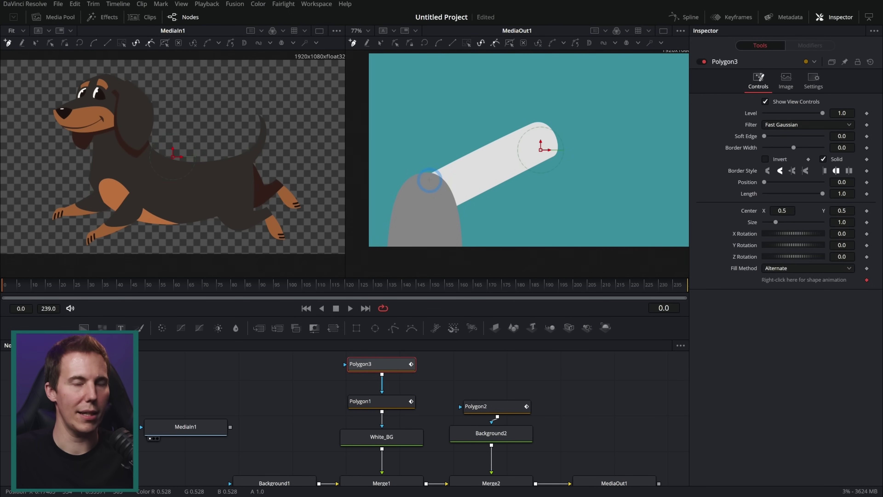
{"action": "left_click_drag", "start_coordinate": [430, 182], "coordinate": [443, 169]}
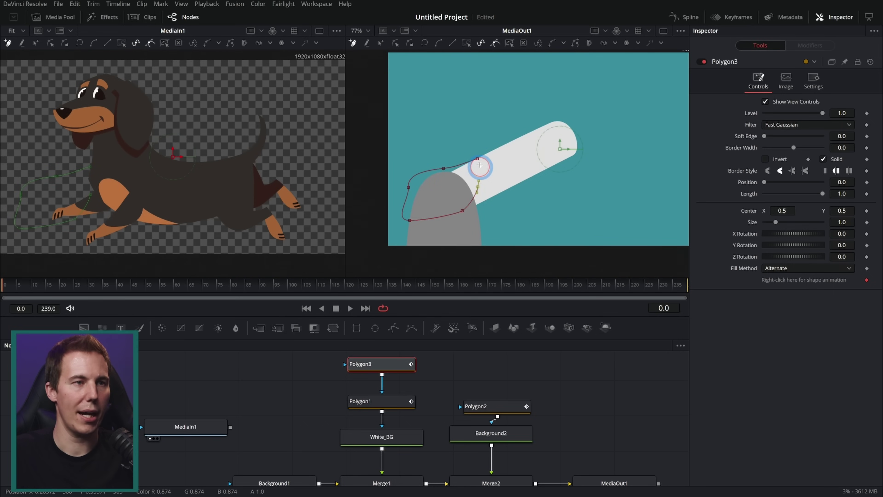
{"action": "left_click", "coordinate": [477, 159]}
{"action": "left_click_drag", "start_coordinate": [408, 187], "coordinate": [441, 165]}
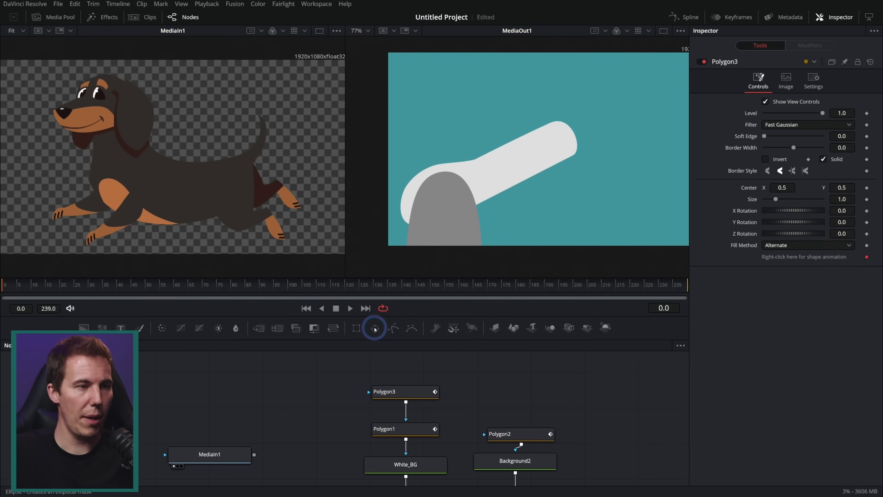
Add an ellipse mask above Polygon3, shrink it to about 0.054, and place it as a knob on the tube's rear, around 0.096, 0.364.
{"action": "left_click_drag", "start_coordinate": [375, 329], "coordinate": [411, 401]}
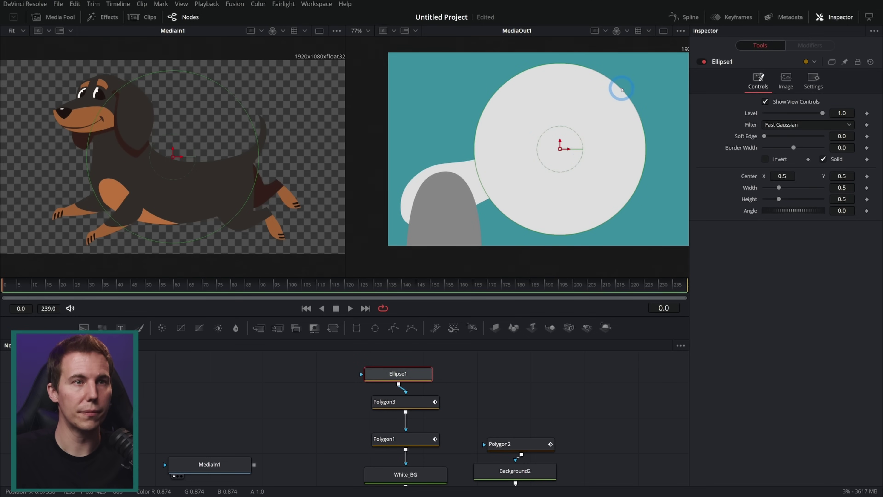
{"action": "left_click_drag", "start_coordinate": [622, 90], "coordinate": [570, 139]}
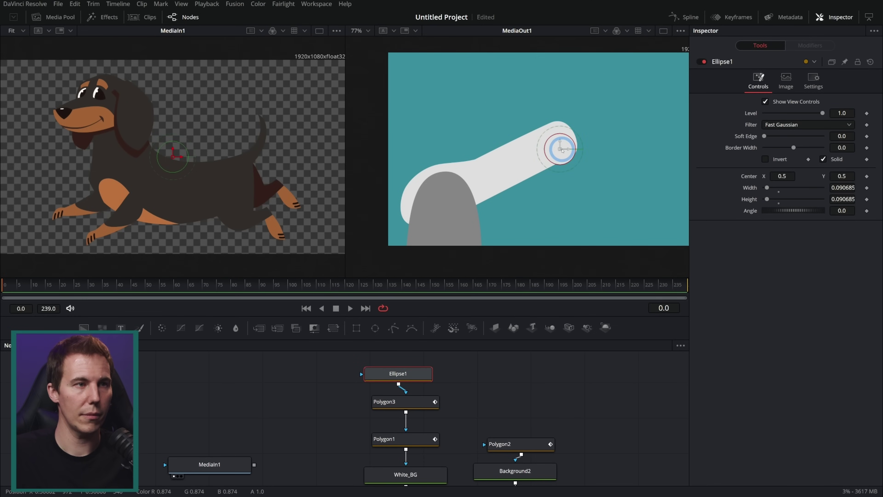
{"action": "left_click_drag", "start_coordinate": [562, 150], "coordinate": [432, 172]}
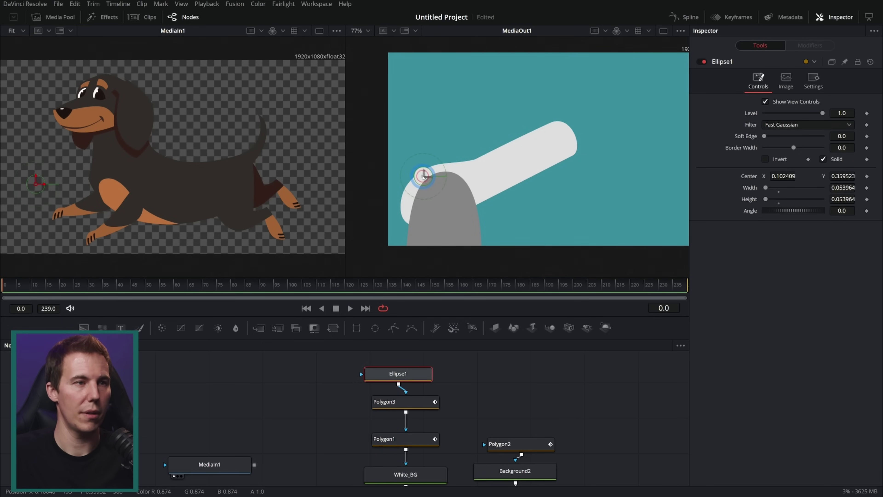
{"action": "left_click", "coordinate": [487, 384]}
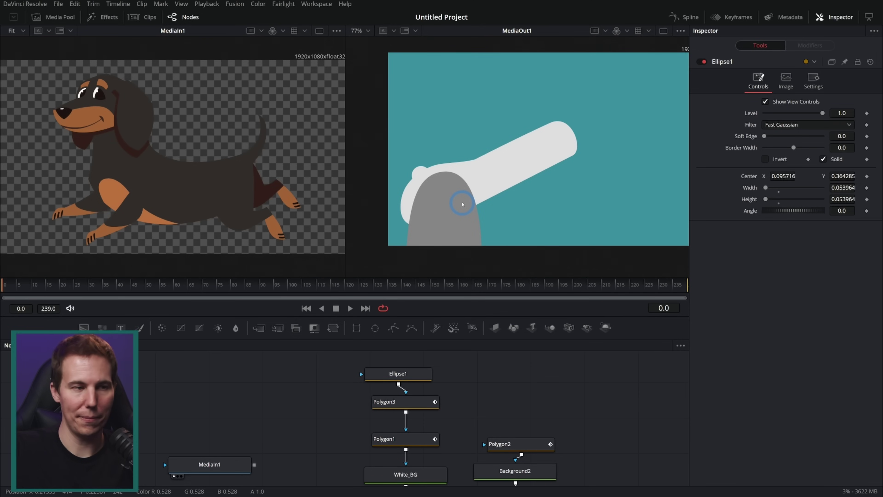
{"action": "left_click_drag", "start_coordinate": [430, 373], "coordinate": [437, 371]}
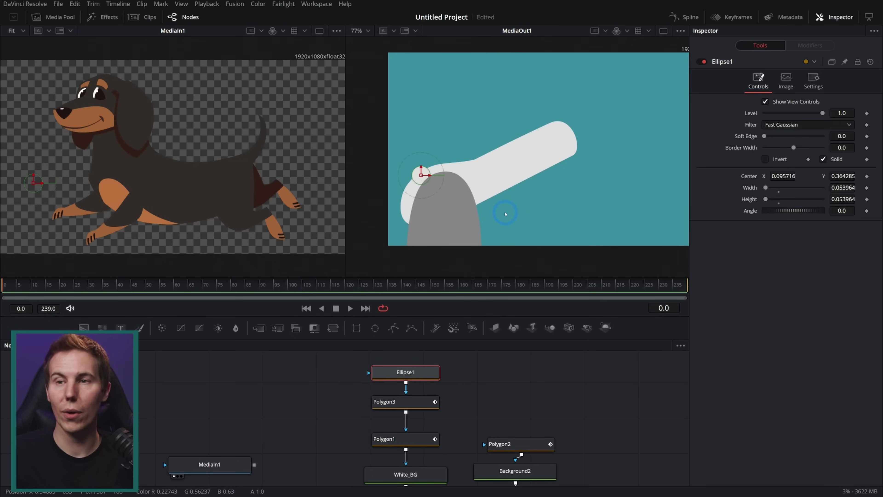
Remove the polyline shape animation from the Polygon3 and Polygon1 masks.
{"action": "left_click", "coordinate": [423, 403]}
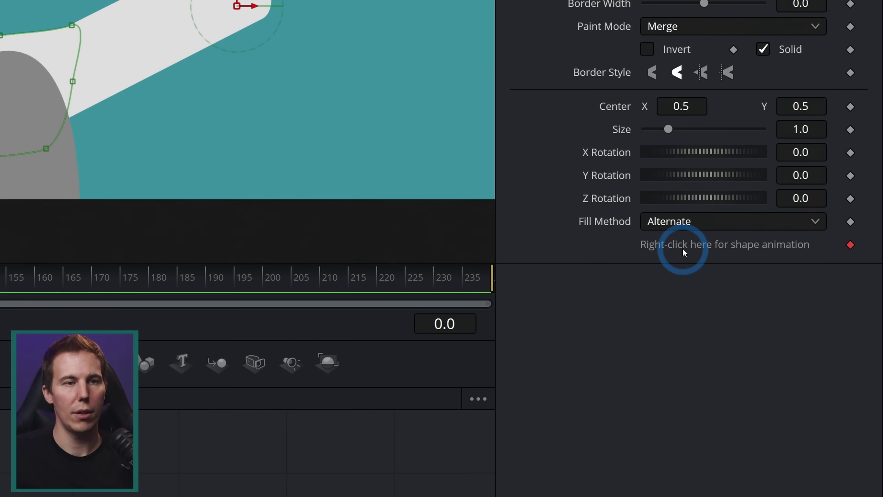
{"action": "right_click", "coordinate": [728, 248]}
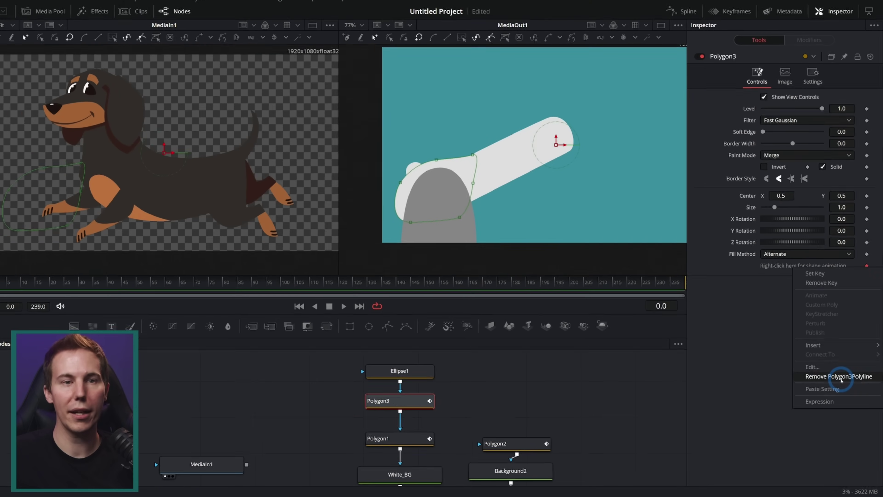
{"action": "left_click", "coordinate": [799, 263]}
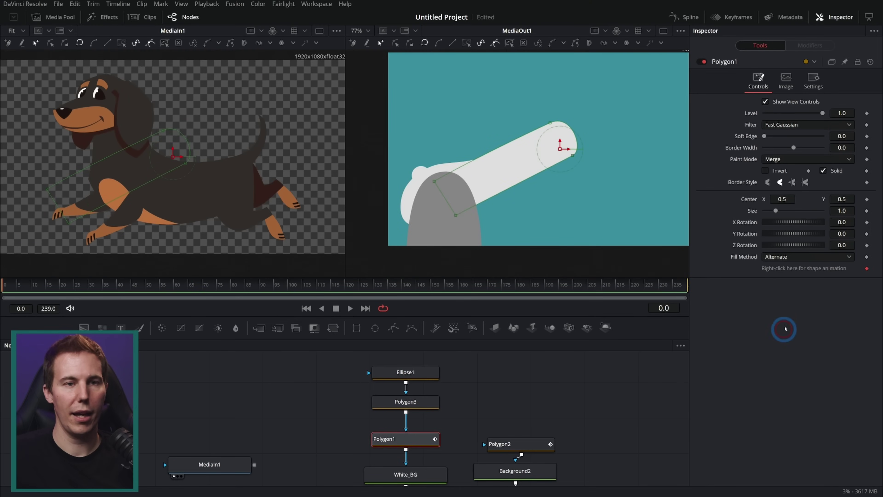
{"action": "right_click", "coordinate": [802, 267]}
{"action": "left_click", "coordinate": [828, 377]}
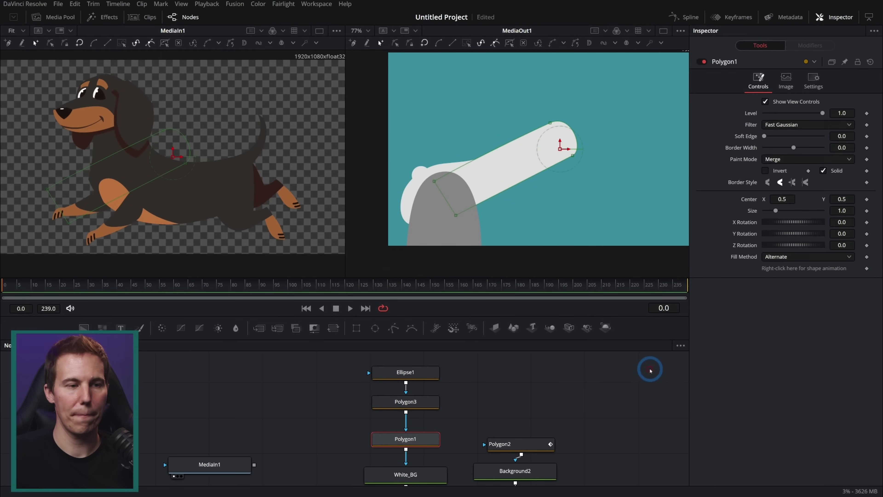
Align Polygon2 above Background2 and remove its polyline shape animation.
{"action": "left_click_drag", "start_coordinate": [522, 444], "coordinate": [515, 428]}
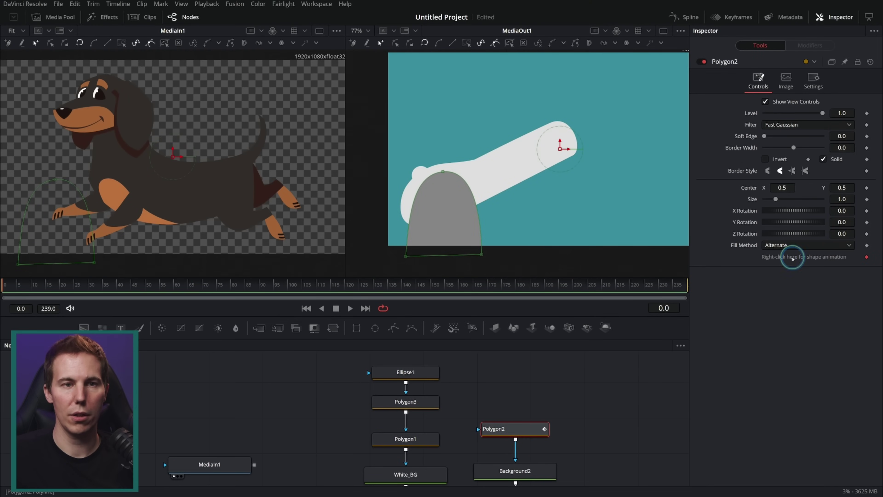
{"action": "right_click", "coordinate": [793, 258]}
{"action": "left_click", "coordinate": [818, 366]}
{"action": "left_click", "coordinate": [592, 375]}
{"action": "left_click", "coordinate": [461, 251]}
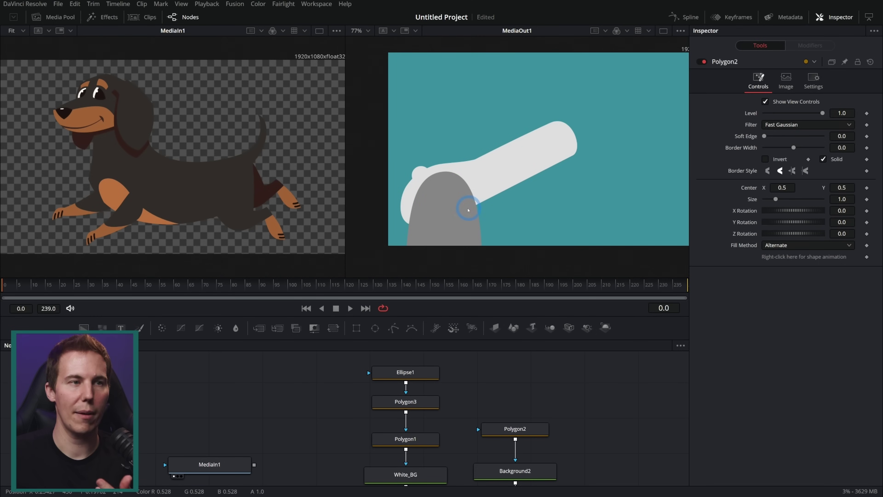
Place the dog image node beside the Polygon2 branch as Dog_MI and merge it over the output of Merge2.
{"action": "left_click_drag", "start_coordinate": [210, 284], "coordinate": [38, 300]}
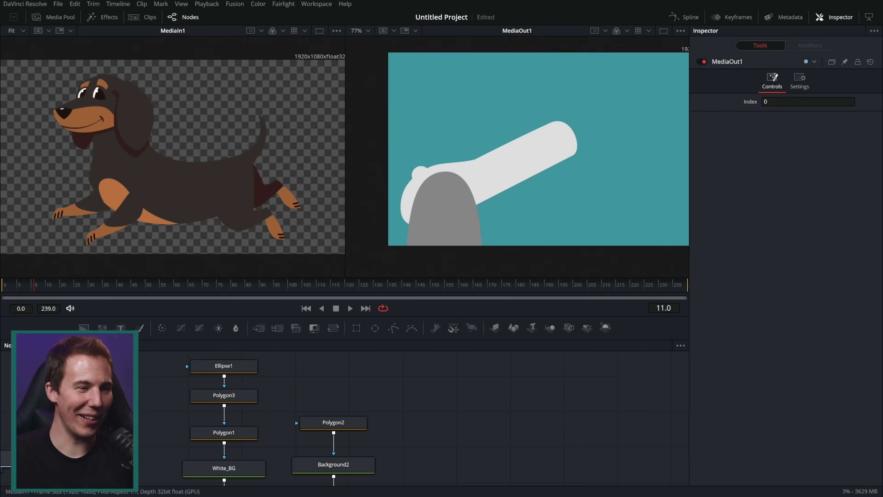
{"action": "left_click_drag", "start_coordinate": [162, 410], "coordinate": [432, 415]}
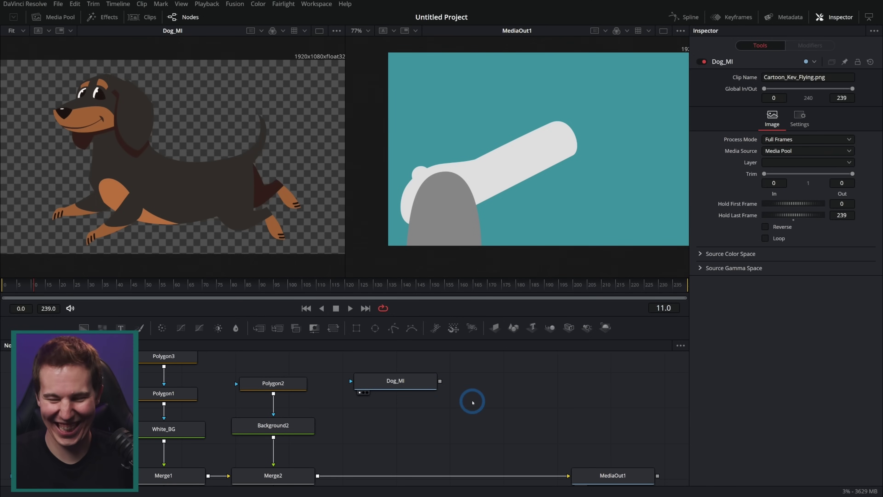
{"action": "left_click_drag", "start_coordinate": [524, 395], "coordinate": [488, 403]}
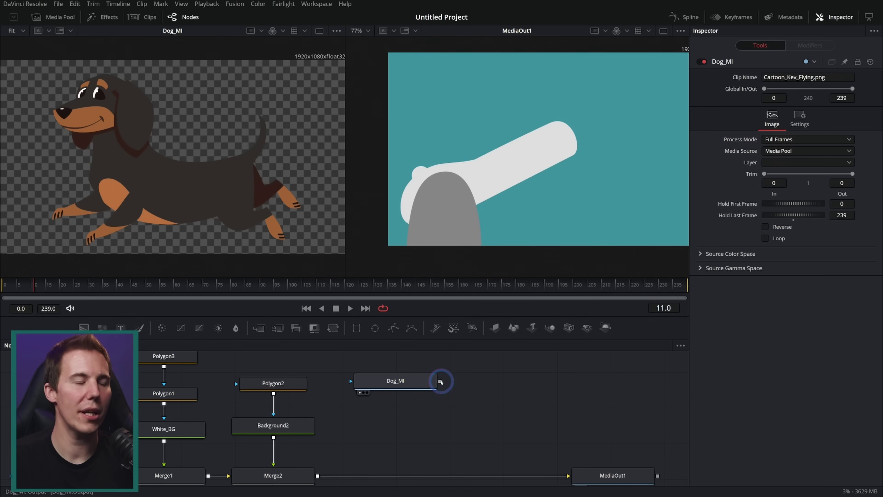
{"action": "left_click_drag", "start_coordinate": [440, 381], "coordinate": [317, 475]}
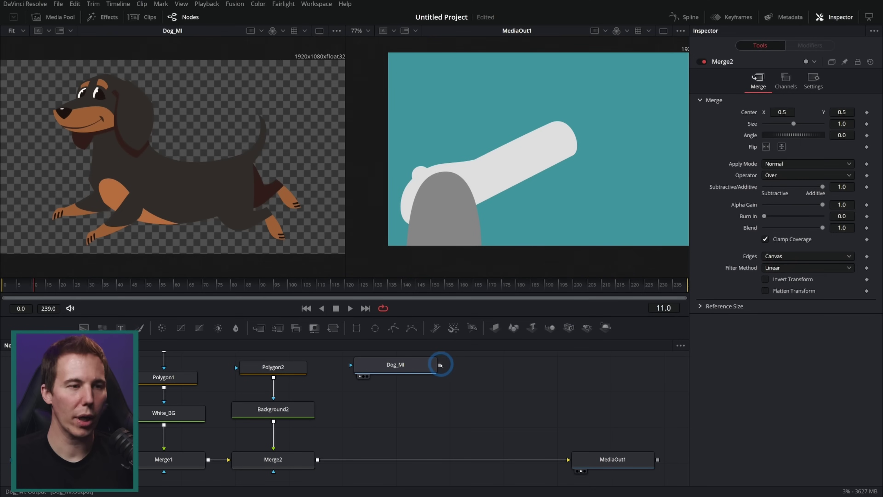
{"action": "left_click_drag", "start_coordinate": [440, 365], "coordinate": [317, 460]}
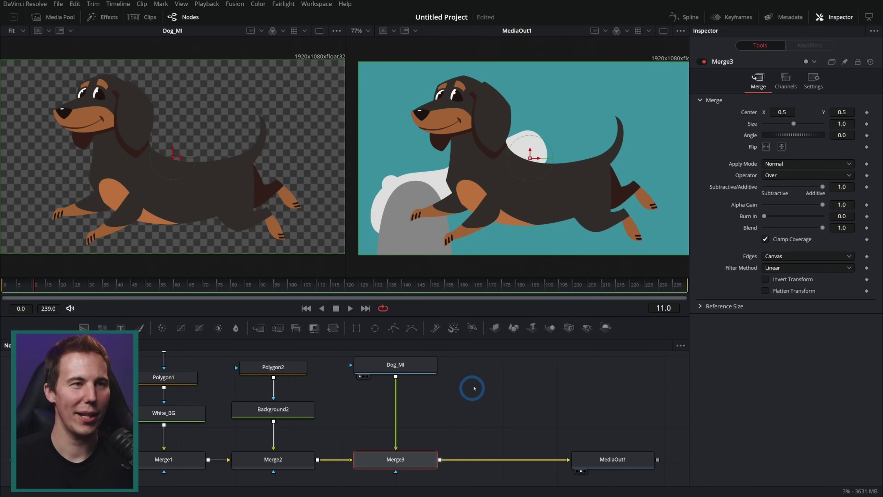
Add a Transform node between Dog_MI and Merge3.
{"action": "left_click", "coordinate": [427, 367]}
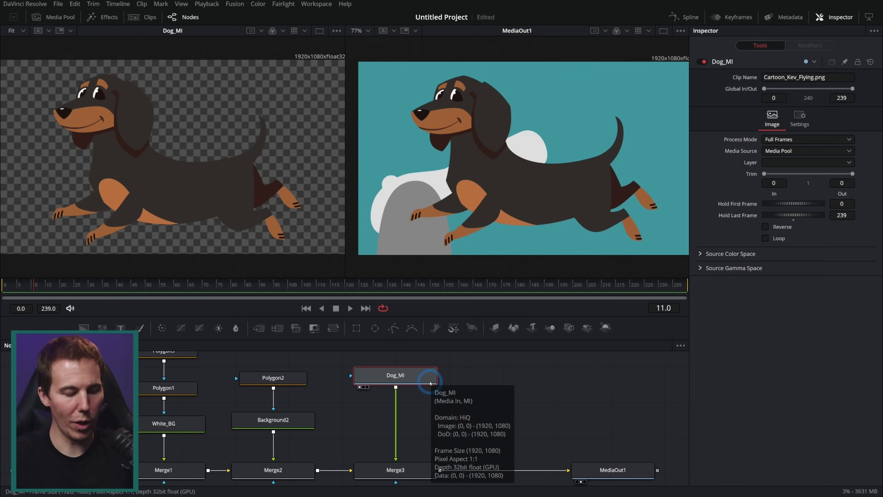
{"action": "key", "text": "shift+space"}
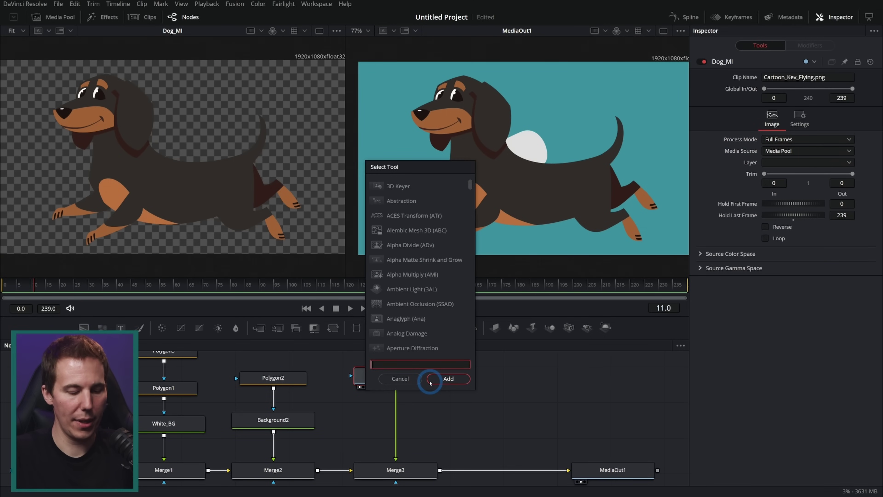
{"action": "type", "text": "transform"}
{"action": "left_click", "coordinate": [431, 380]}
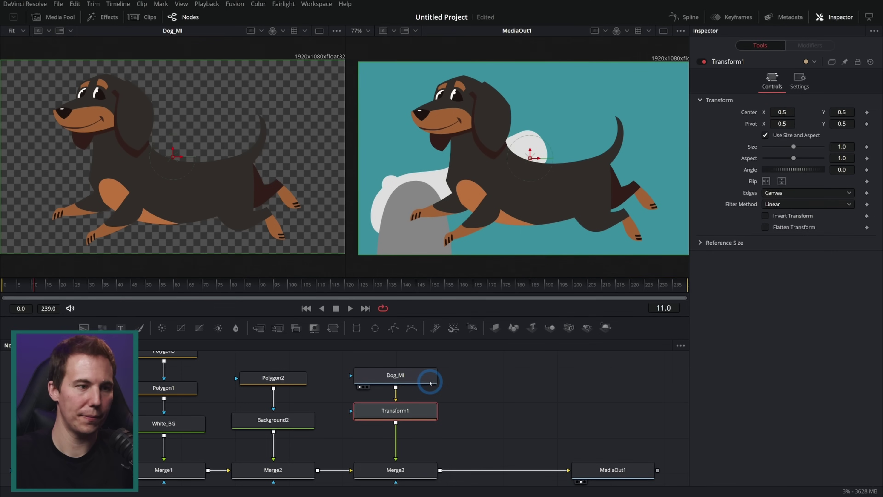
Flip the dog horizontally, scale it to 0.39, and place it beyond the tube's open end, tilted about 27.8 degrees.
{"action": "left_click", "coordinate": [766, 180]}
{"action": "left_click_drag", "start_coordinate": [793, 146], "coordinate": [777, 153]}
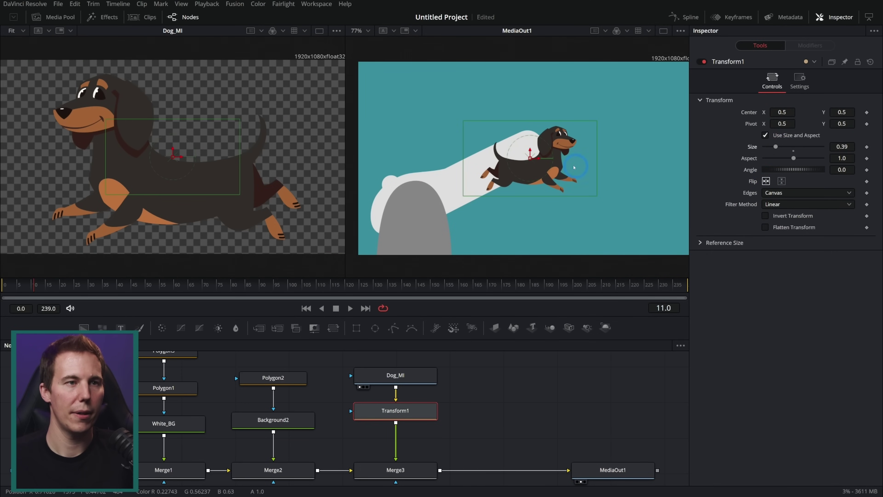
{"action": "left_click_drag", "start_coordinate": [552, 159], "coordinate": [596, 102]}
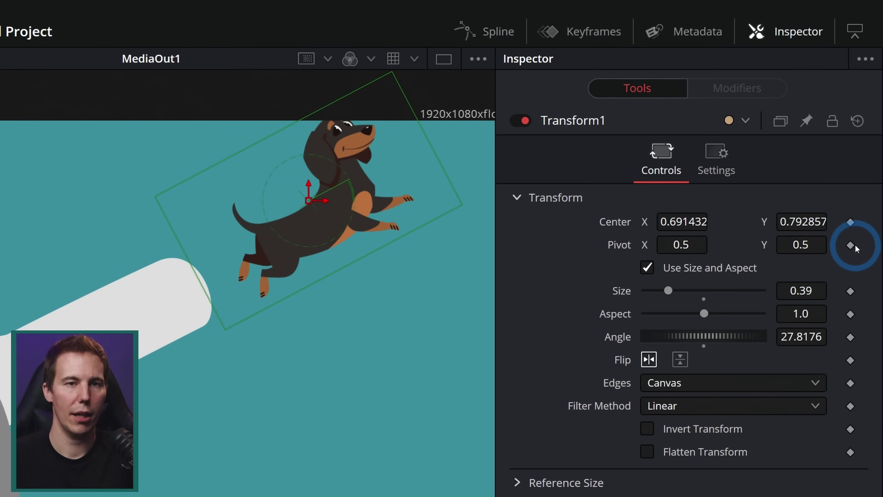
Keyframe the dog's center at frame 0, and add a second keyframe at frame 36 with the dog moved back over the tube.
{"action": "left_click", "coordinate": [848, 226]}
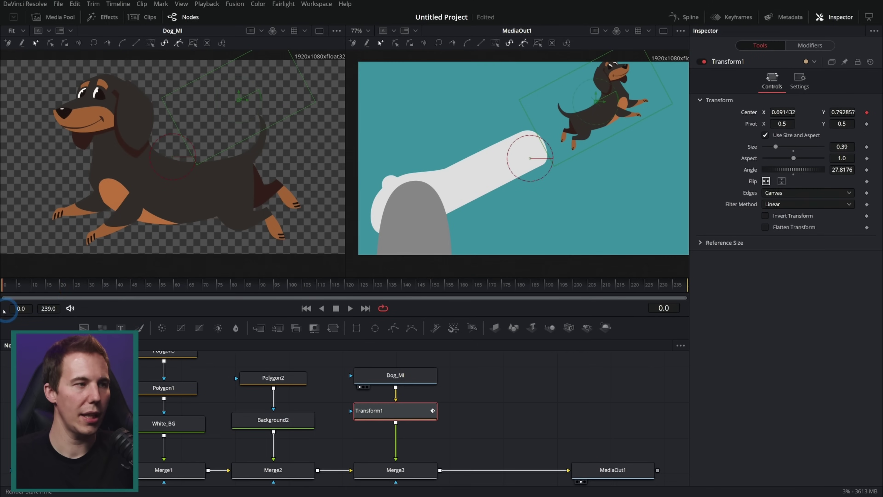
{"action": "left_click", "coordinate": [47, 283]}
{"action": "left_click", "coordinate": [128, 287]}
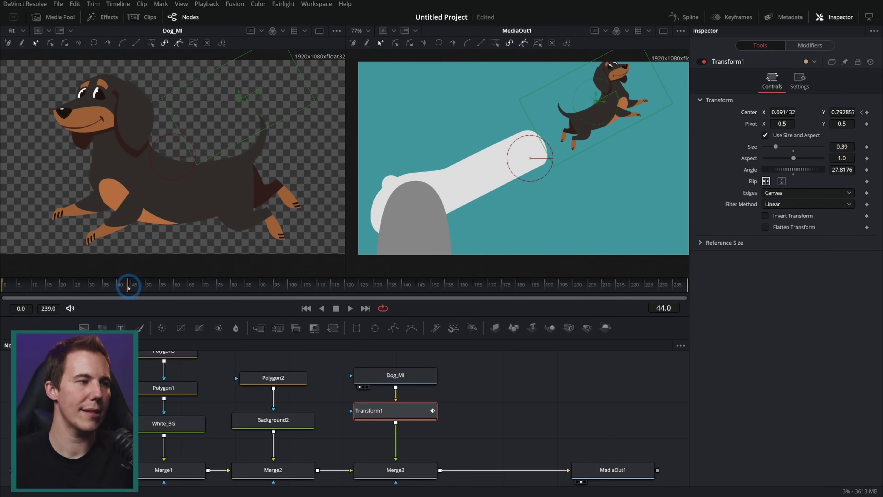
{"action": "left_click", "coordinate": [106, 286]}
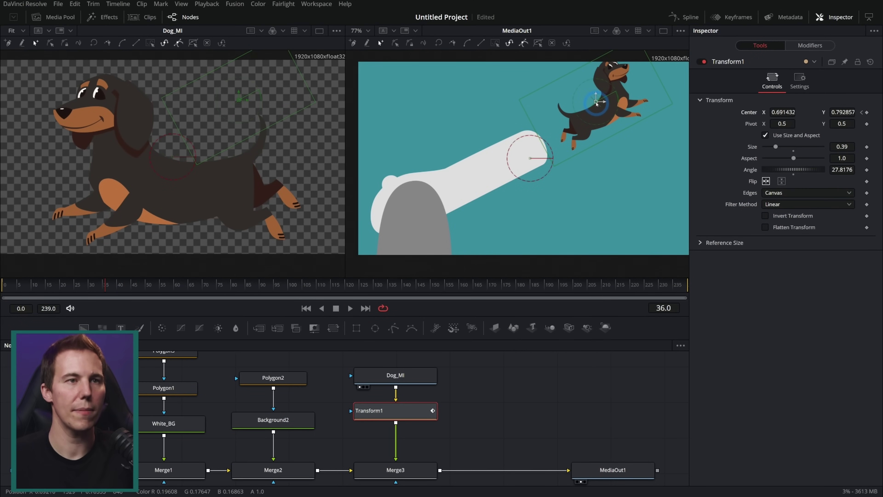
{"action": "left_click_drag", "start_coordinate": [596, 101], "coordinate": [477, 164]}
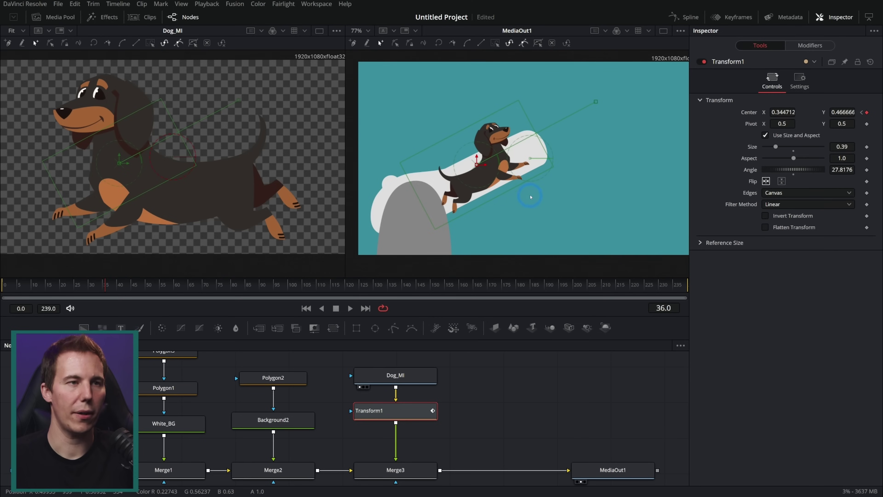
Play back the dog's motion between its two position keyframes and return to frame 0.
{"action": "left_click", "coordinate": [349, 308]}
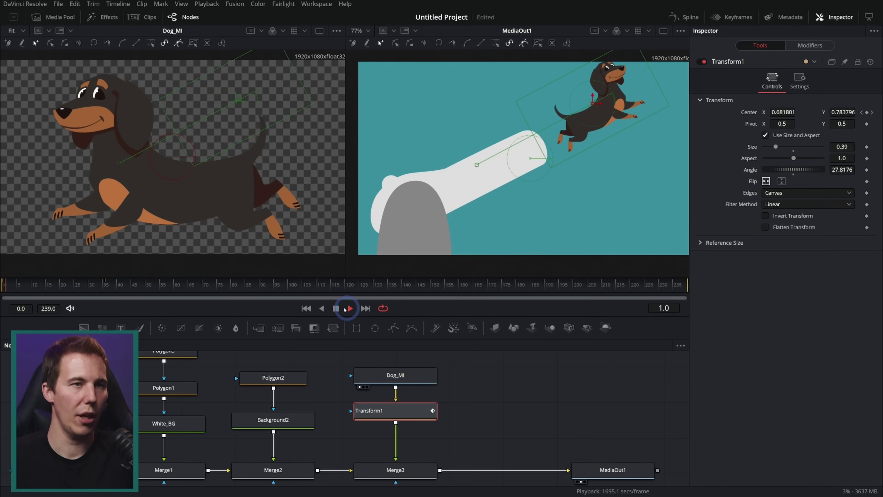
{"action": "left_click", "coordinate": [331, 308]}
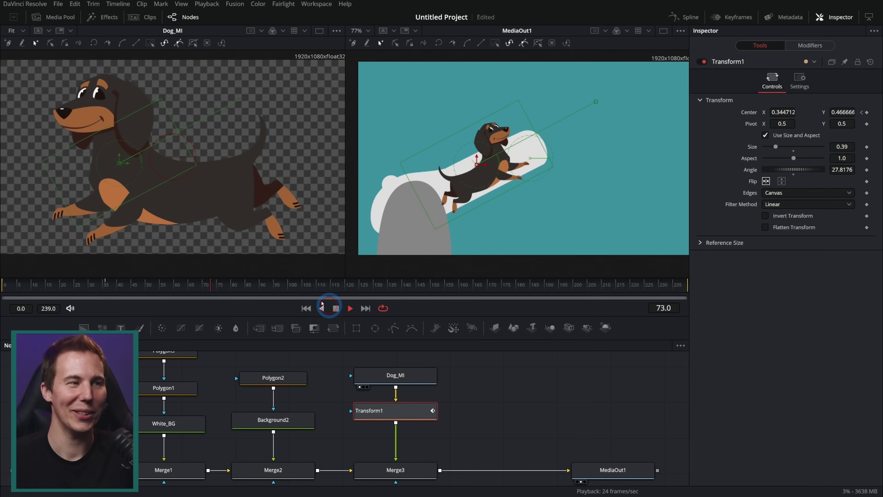
{"action": "left_click_drag", "start_coordinate": [89, 286], "coordinate": [2, 291]}
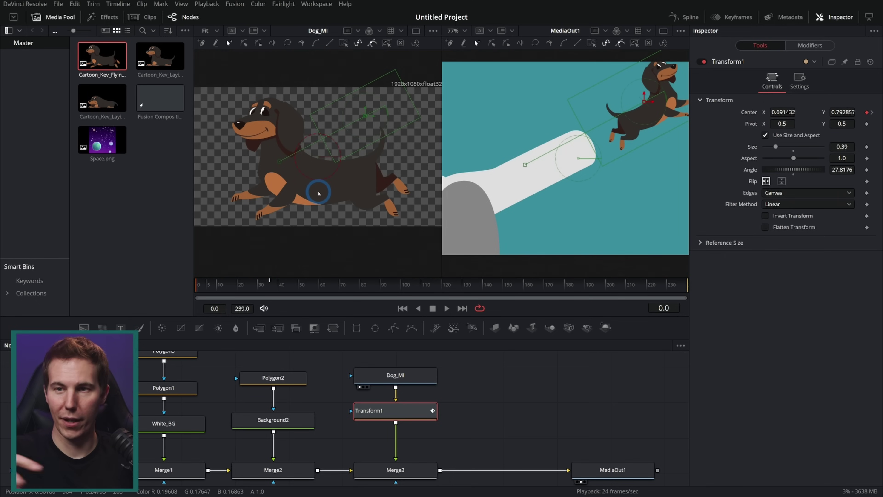
Bring the Laying_Down_Squished dog image into the node graph beside Transform1 and show it in the first viewer.
{"action": "left_click_drag", "start_coordinate": [102, 98], "coordinate": [525, 402]}
{"action": "key", "text": "1"}
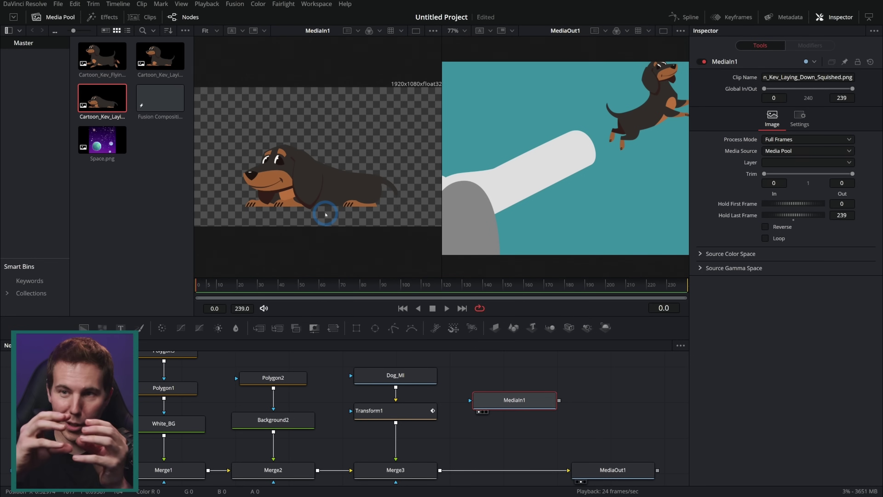
{"action": "left_click", "coordinate": [52, 17]}
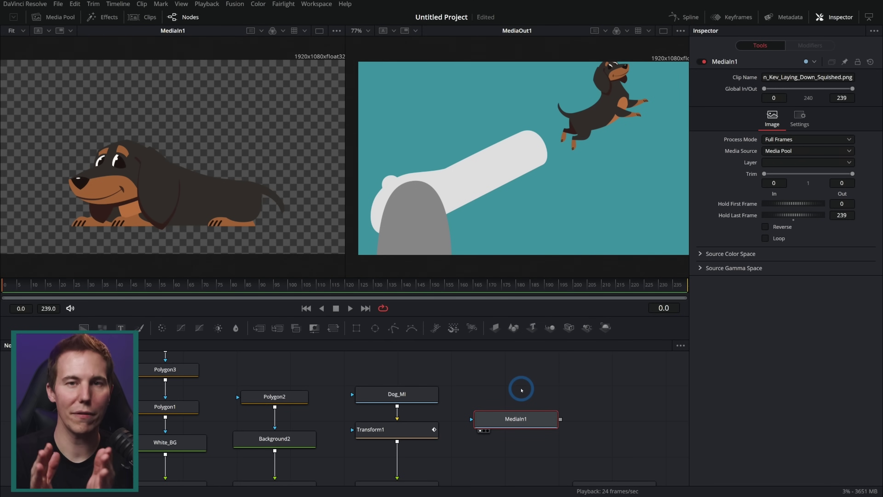
Rename the flying dog's media node as Dog_Flying_MI.
{"action": "left_click", "coordinate": [397, 394]}
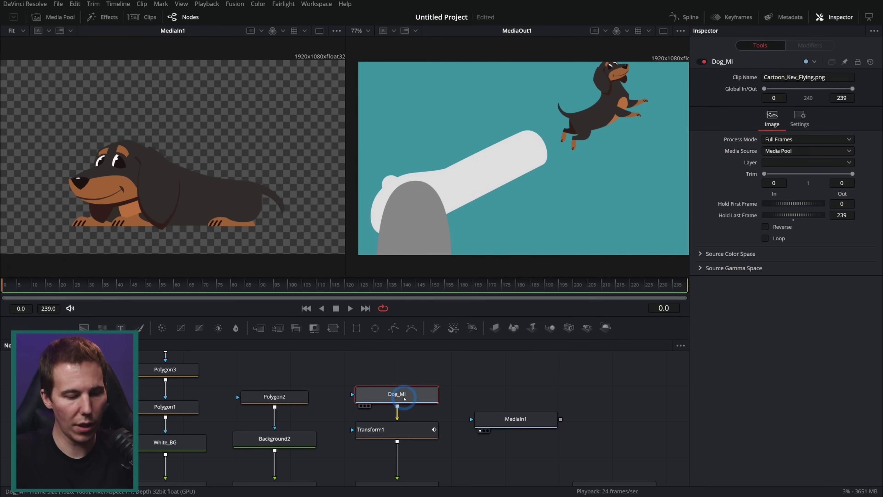
{"action": "key", "text": "F2"}
{"action": "left_click", "coordinate": [384, 229]}
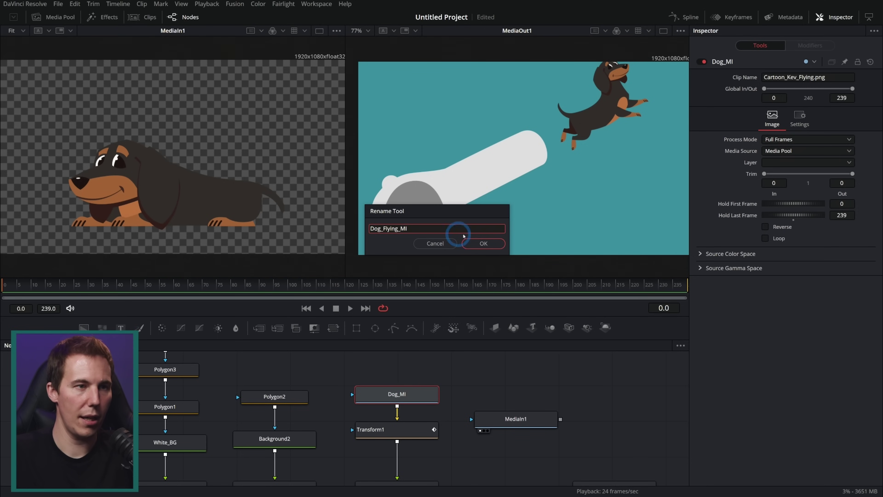
{"action": "left_click", "coordinate": [487, 243]}
Rename the squished dog's MediaIn1 node as Dog_Scrunched_MI.
{"action": "left_click", "coordinate": [531, 422]}
{"action": "key", "text": "F2"}
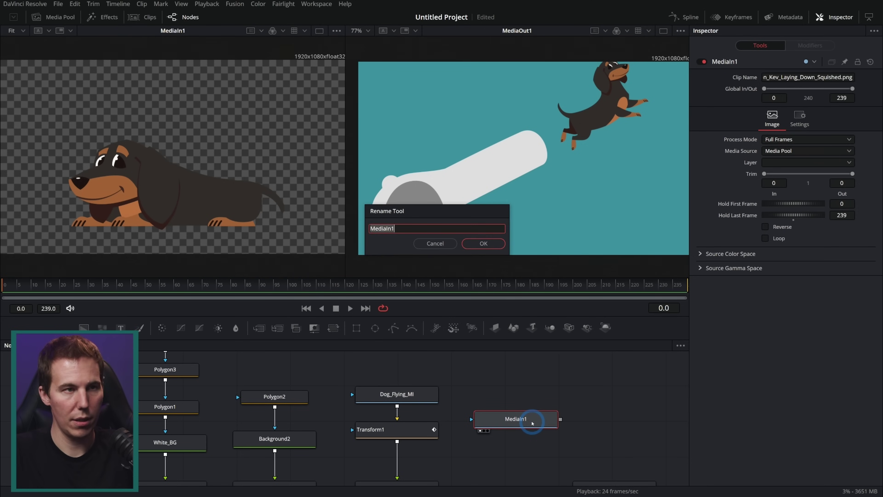
{"action": "type", "text": "Dog_Sch"}
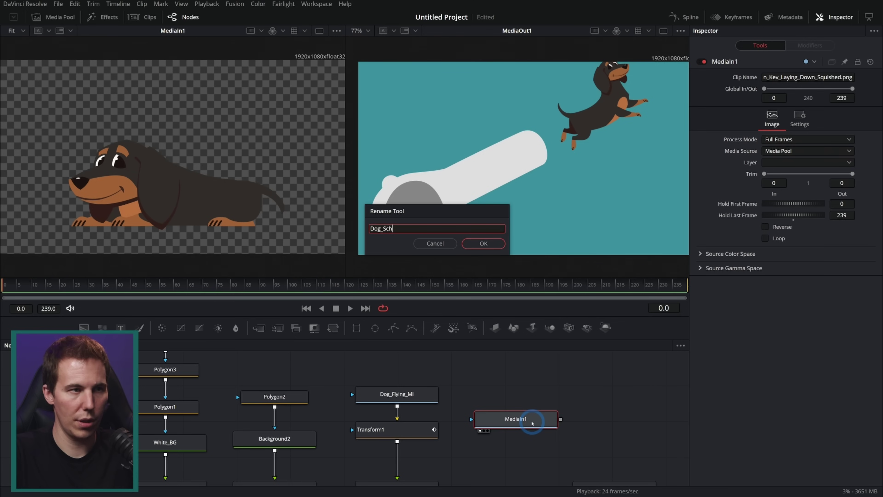
{"action": "key", "text": "BackSpace"}
{"action": "type", "text": "runched_MI"}
{"action": "key", "text": "Return"}
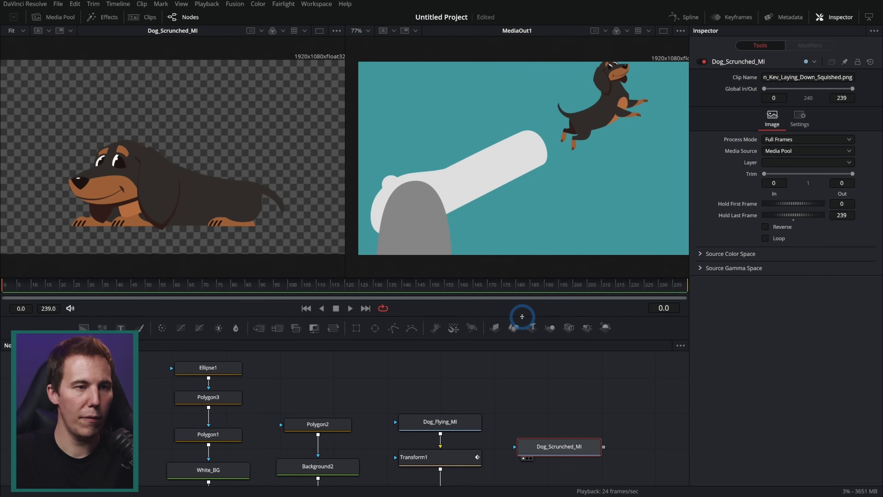
Move Dog_Scrunched_MI next to Dog_Flying_MI in the node graph and show Dog_Flying_MI in the second viewer.
{"action": "left_click_drag", "start_coordinate": [521, 316], "coordinate": [522, 280]}
{"action": "left_click_drag", "start_coordinate": [556, 410], "coordinate": [408, 350]}
{"action": "left_click", "coordinate": [453, 387]}
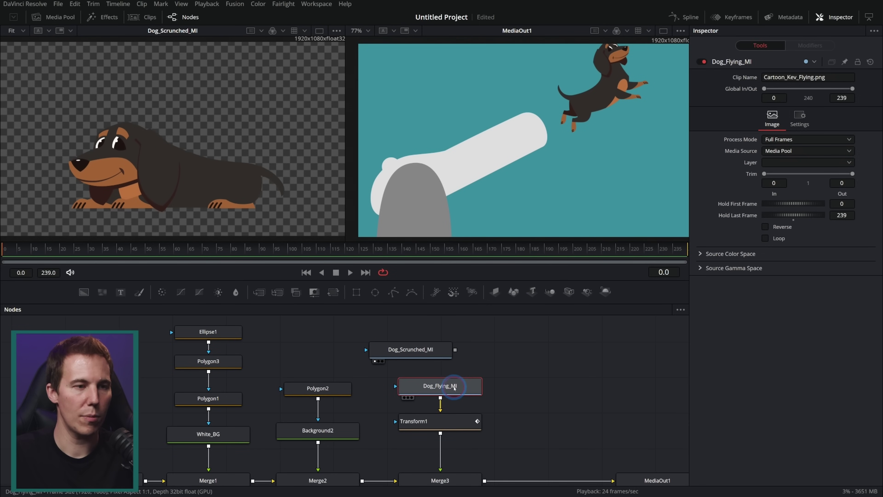
{"action": "key", "text": "2"}
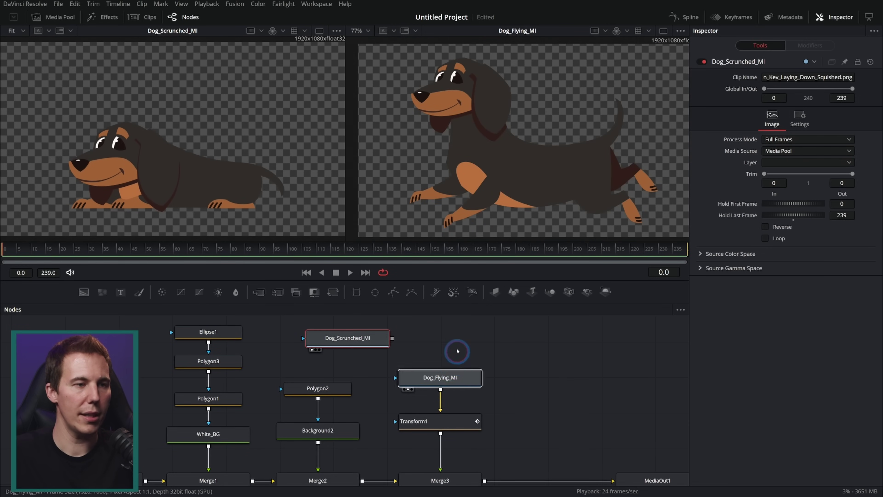
Insert a Dissolve node between Dog_Flying_MI and Transform1.
{"action": "left_click_drag", "start_coordinate": [439, 377], "coordinate": [440, 327]}
{"action": "key", "text": "shift+space"}
{"action": "type", "text": "xf"}
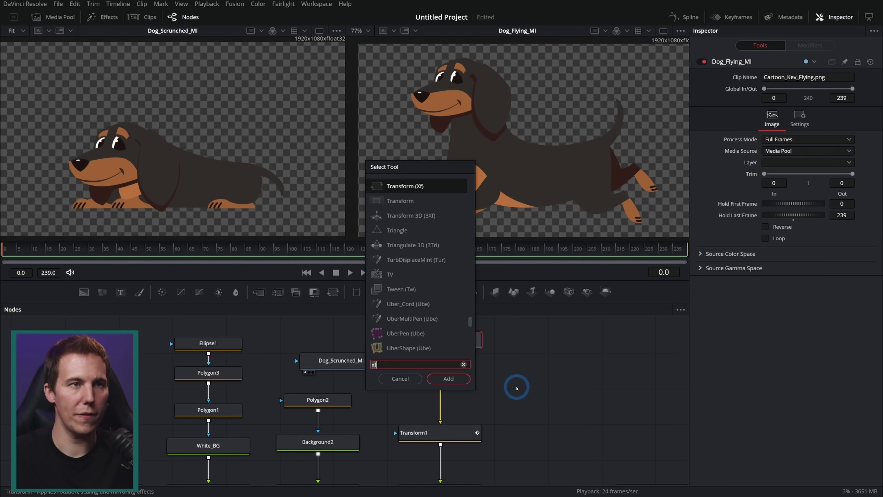
{"action": "key", "text": "BackSpace"}
{"action": "key", "text": "BackSpace"}
{"action": "type", "text": "dx"}
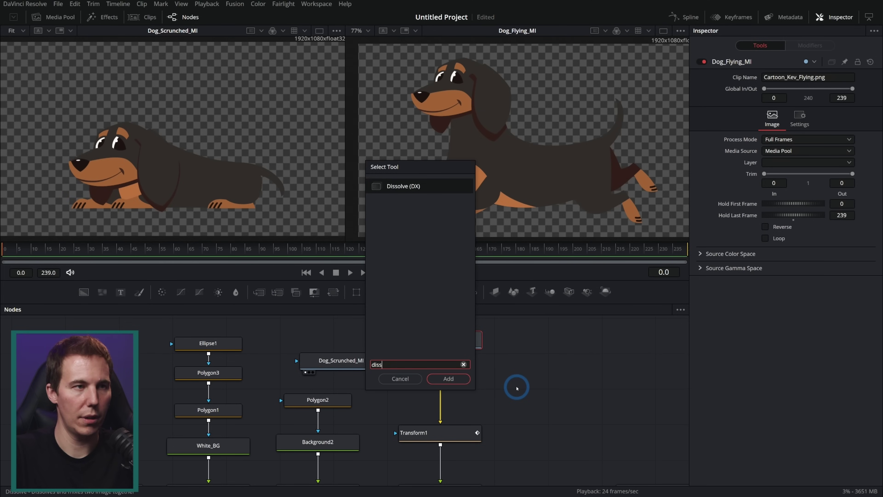
{"action": "key", "text": "Return"}
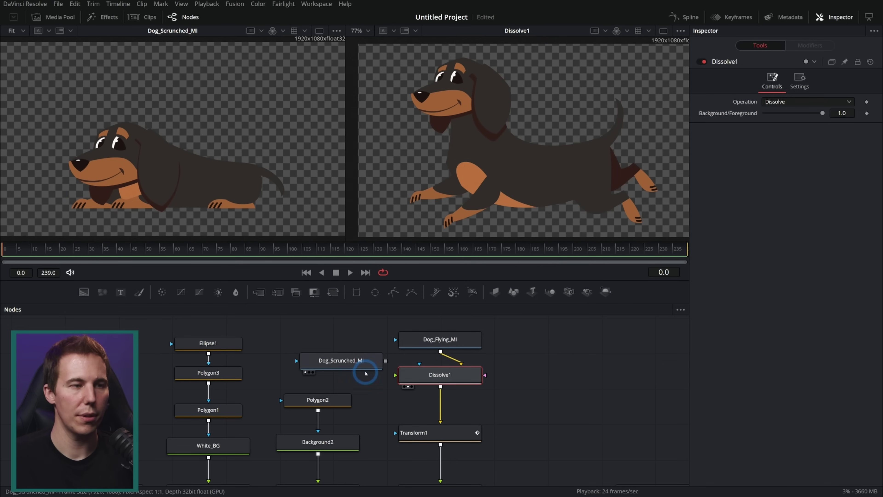
Connect Dog_Scrunched_MI to the Dissolve node's foreground input and test the Background/Foreground blend, ending at 1.0.
{"action": "left_click_drag", "start_coordinate": [365, 366], "coordinate": [394, 376]}
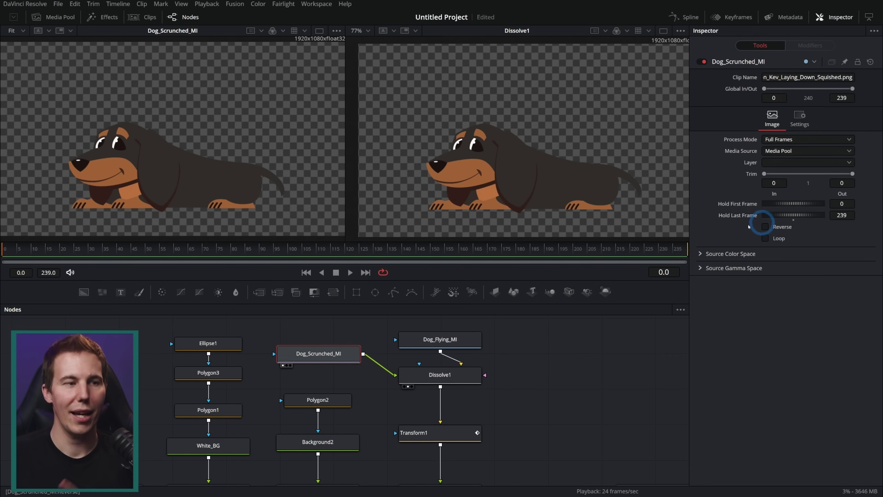
{"action": "left_click", "coordinate": [456, 372]}
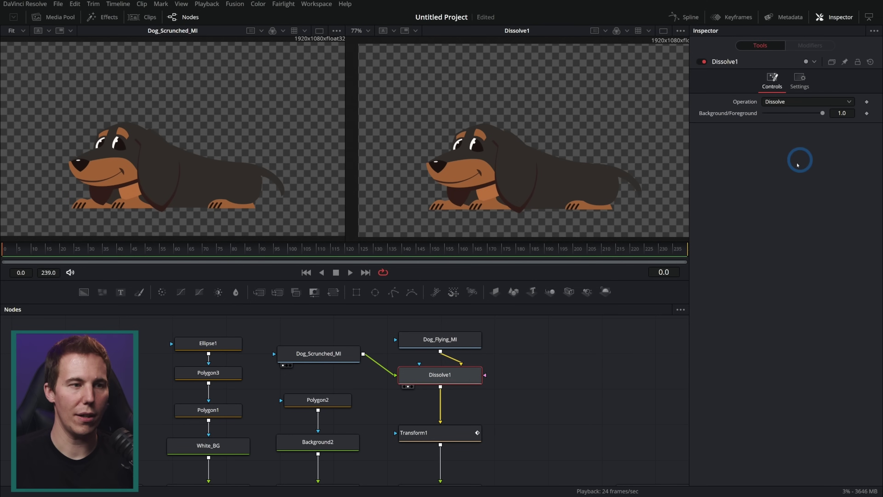
{"action": "left_click_drag", "start_coordinate": [822, 113], "coordinate": [861, 113]}
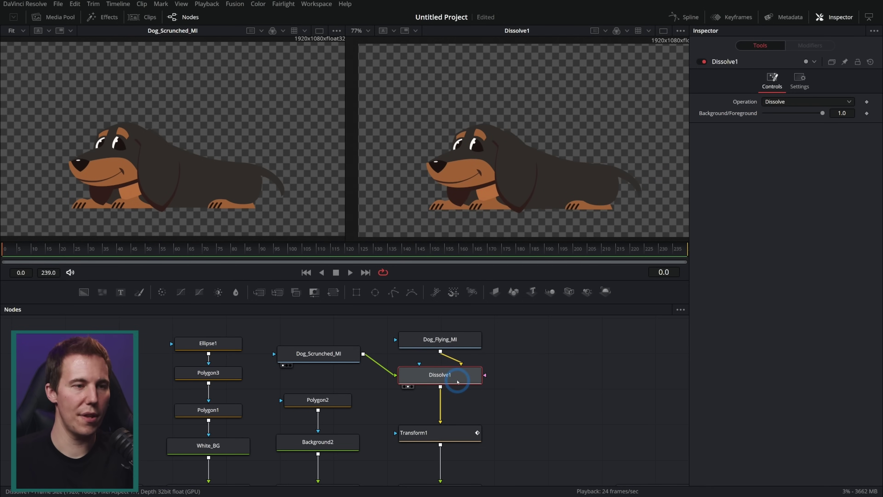
Show MediaOut1 in the second viewer and scrub through the scrunched dog's motion into the cannon.
{"action": "scroll", "coordinate": [487, 410], "scroll_direction": "down", "scroll_amount": 3}
{"action": "left_click", "coordinate": [455, 388]}
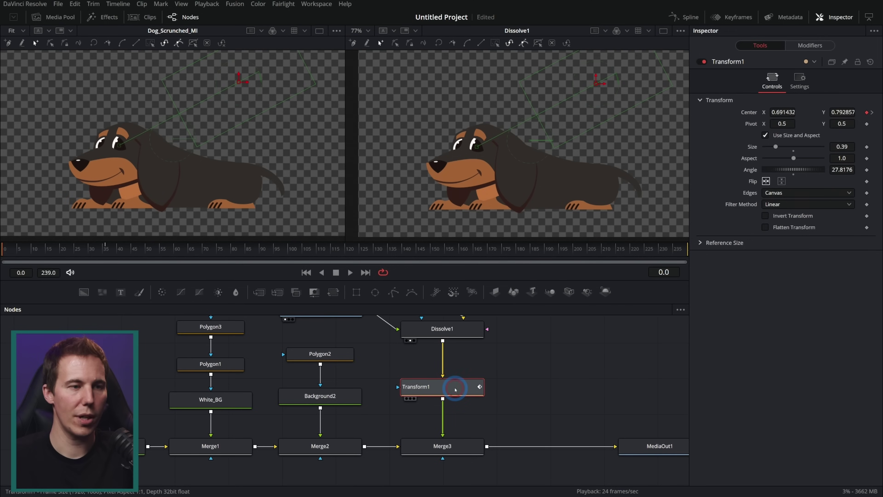
{"action": "key", "text": "2"}
{"action": "left_click", "coordinate": [657, 446]}
{"action": "key", "text": "2"}
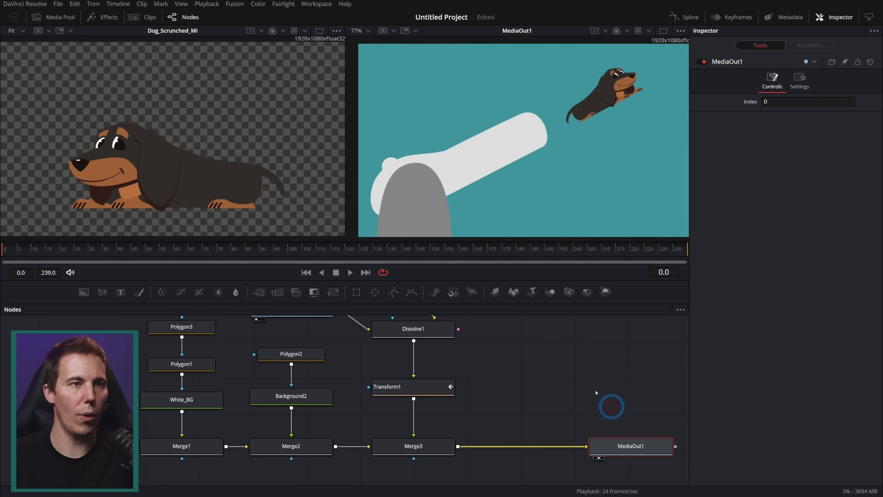
{"action": "left_click_drag", "start_coordinate": [93, 249], "coordinate": [72, 265]}
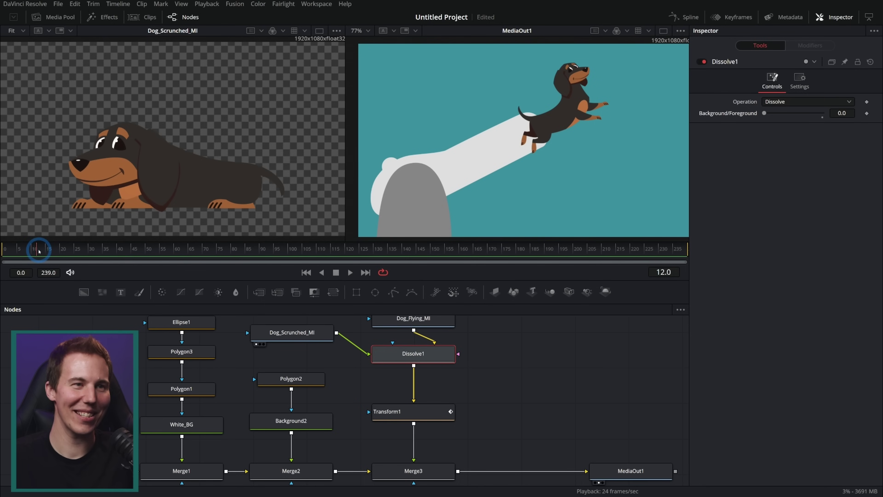
Keyframe Dissolve1's Background/Foreground at 0.0 on frame 11 and 1.0 on frame 12.
{"action": "mouse_move", "coordinate": [39, 248]}
{"action": "left_mouse_down"}
{"action": "mouse_move", "coordinate": [28, 250]}
{"action": "mouse_move", "coordinate": [37, 251]}
{"action": "left_mouse_up"}
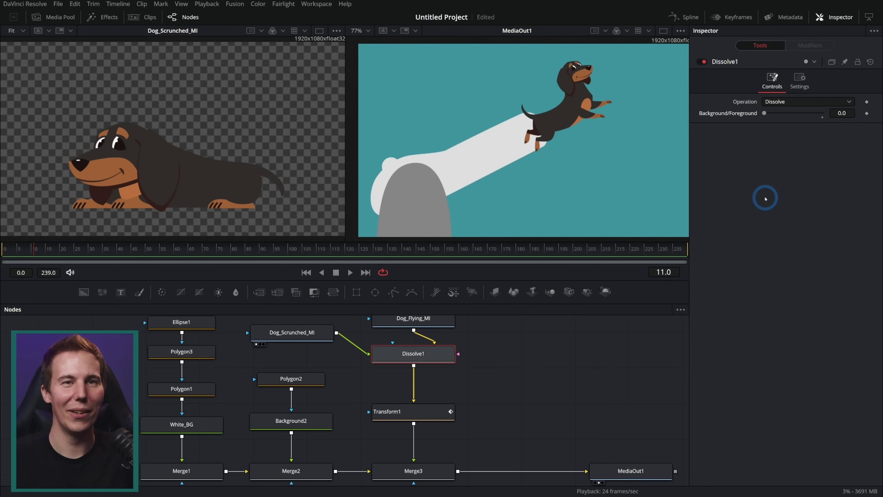
{"action": "left_click", "coordinate": [866, 113]}
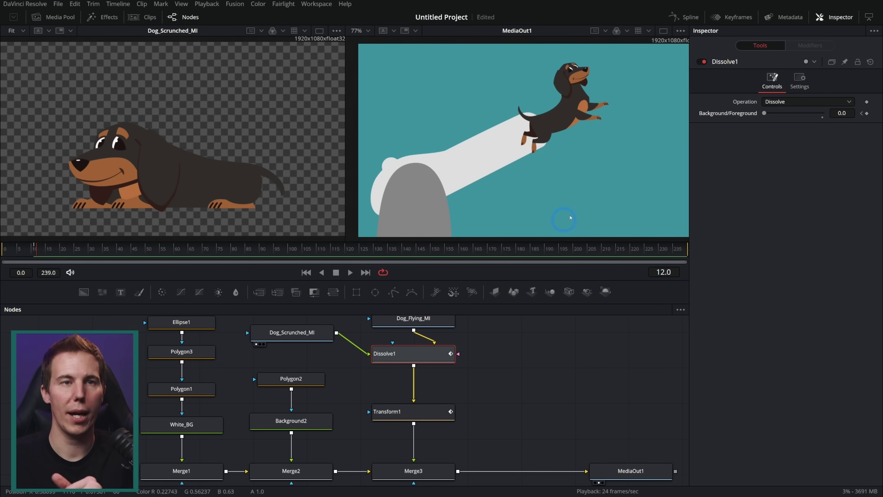
{"action": "left_click_drag", "start_coordinate": [763, 113], "coordinate": [876, 123]}
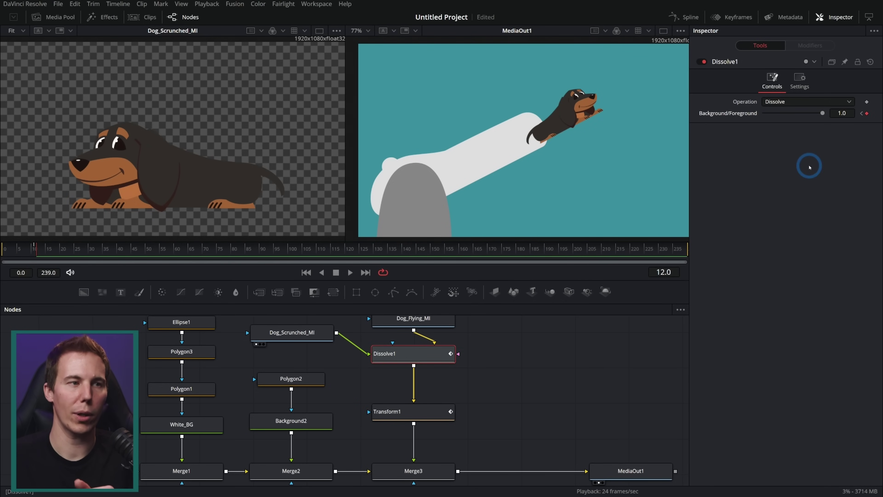
Play the animation from frame 0 and scrub through the switch between the flying and scrunched dogs.
{"action": "left_click", "coordinate": [6, 248]}
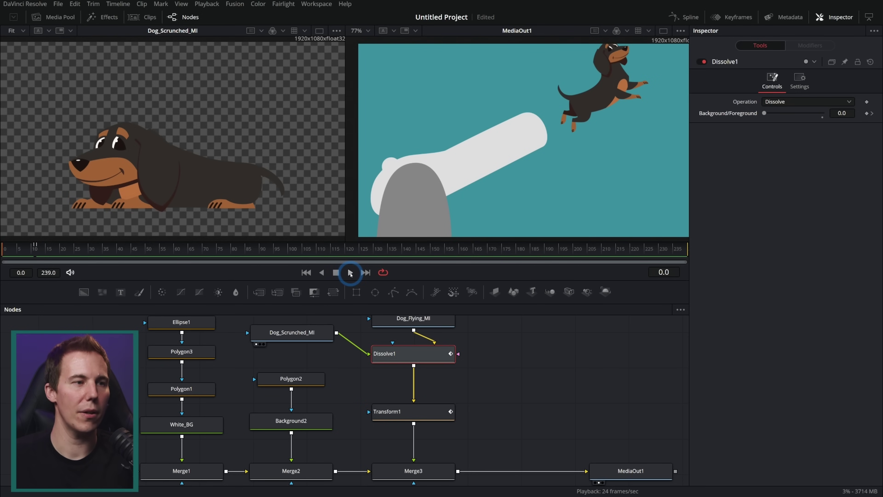
{"action": "left_click", "coordinate": [350, 273]}
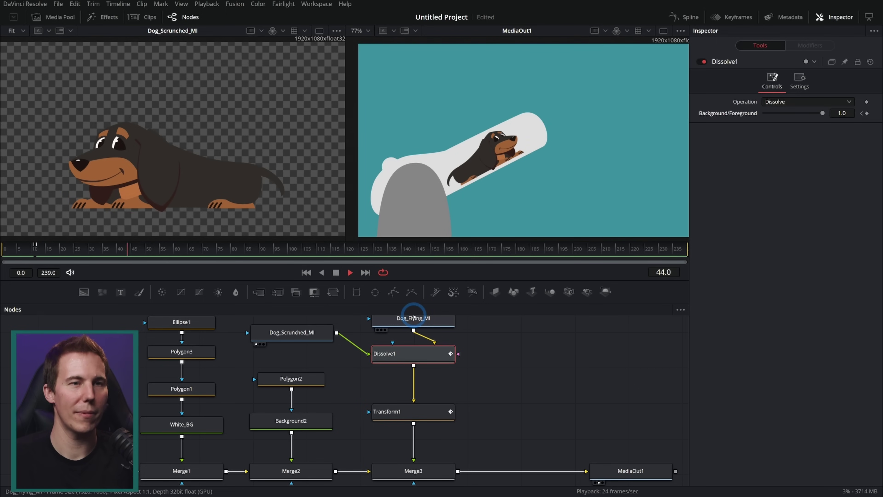
{"action": "left_click", "coordinate": [335, 272]}
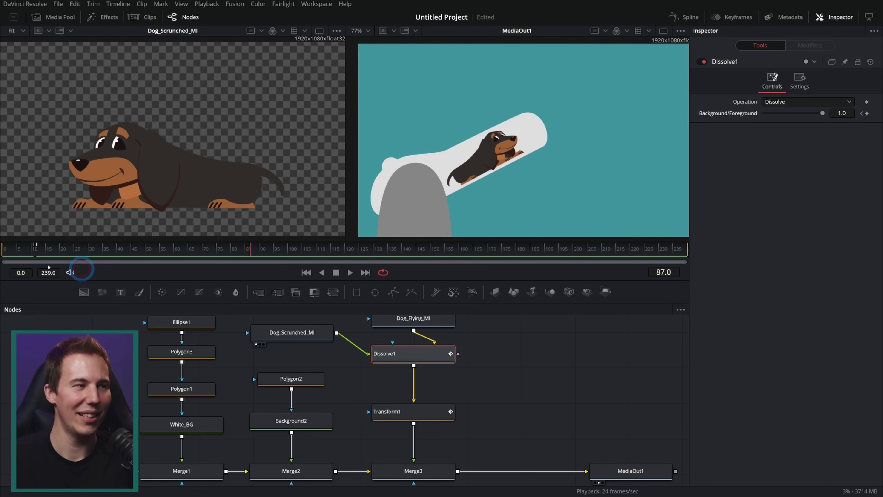
{"action": "left_click_drag", "start_coordinate": [34, 253], "coordinate": [72, 255]}
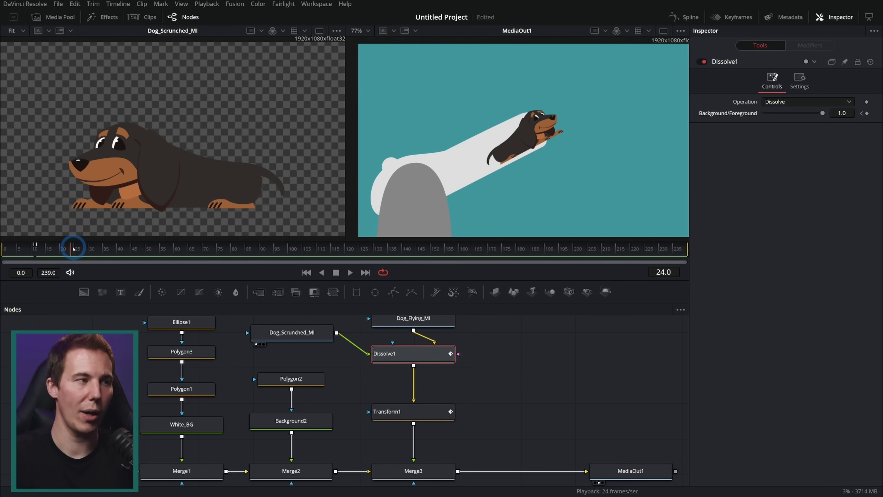
{"action": "left_click_drag", "start_coordinate": [67, 248], "coordinate": [133, 256]}
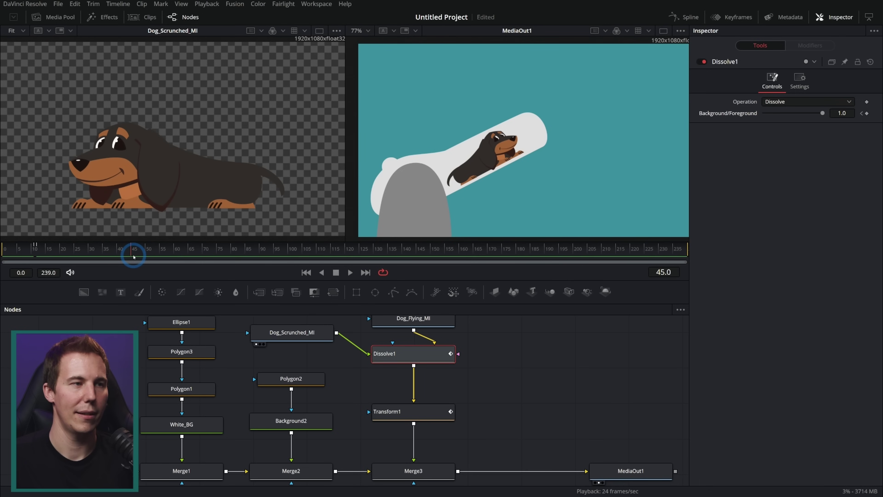
Show only Transform1 in the Spline editor and smooth its Displacement curve between the two keyframes.
{"action": "left_click", "coordinate": [404, 412]}
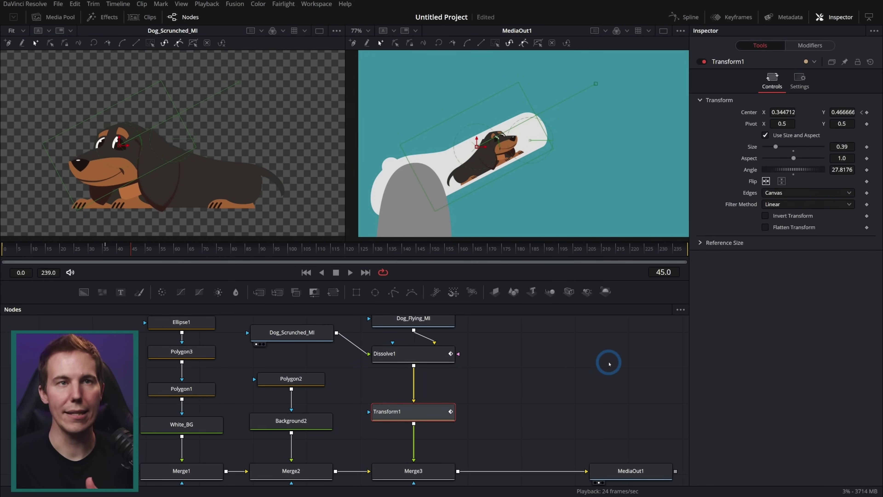
{"action": "left_click", "coordinate": [683, 17]}
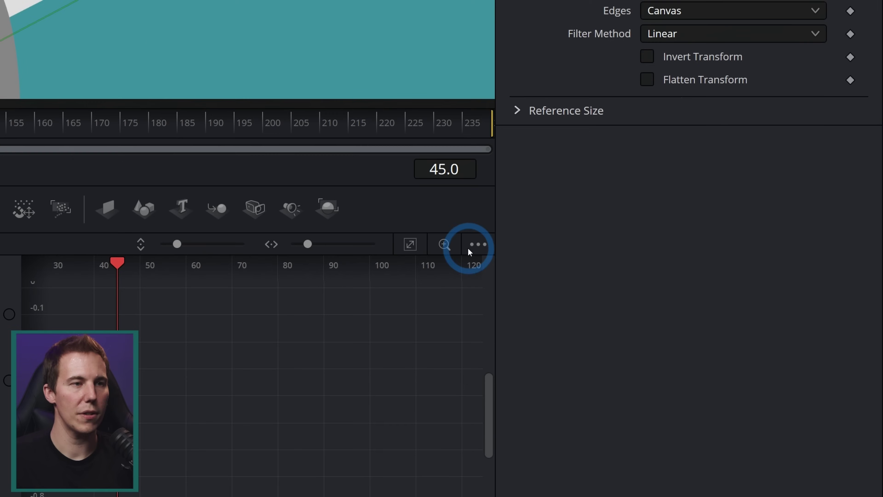
{"action": "left_click", "coordinate": [470, 245]}
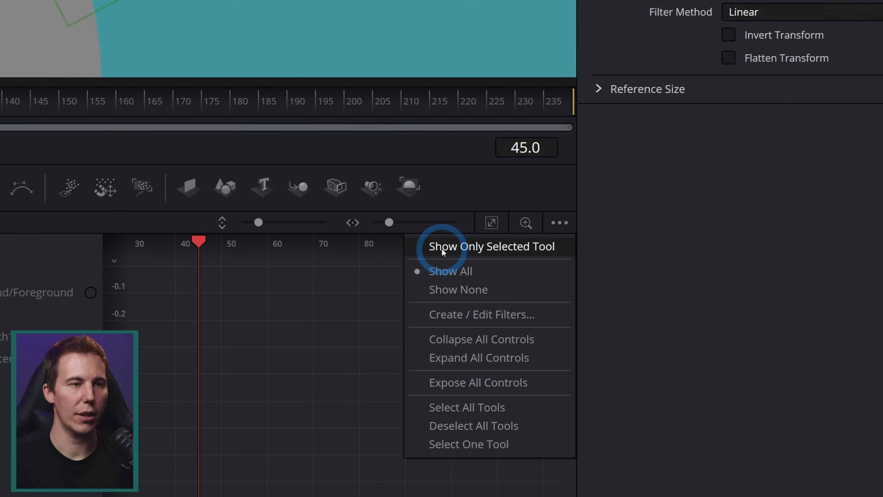
{"action": "left_click", "coordinate": [434, 245]}
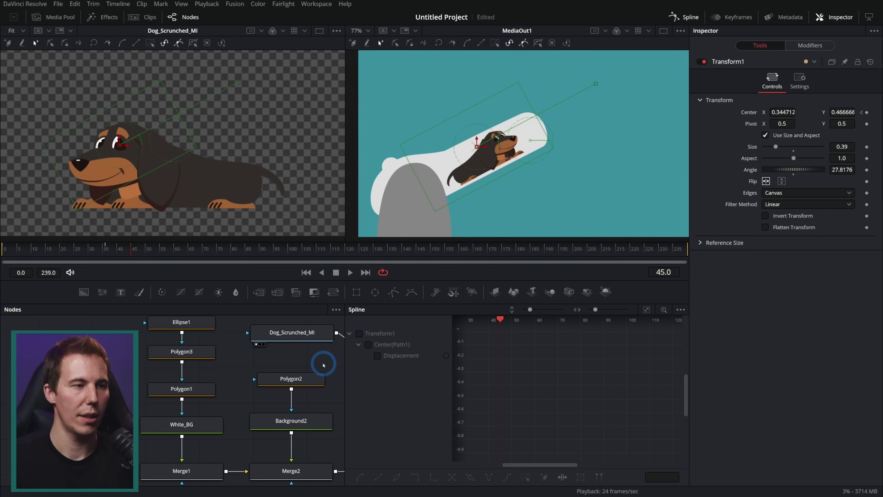
{"action": "left_click_drag", "start_coordinate": [303, 356], "coordinate": [163, 357]}
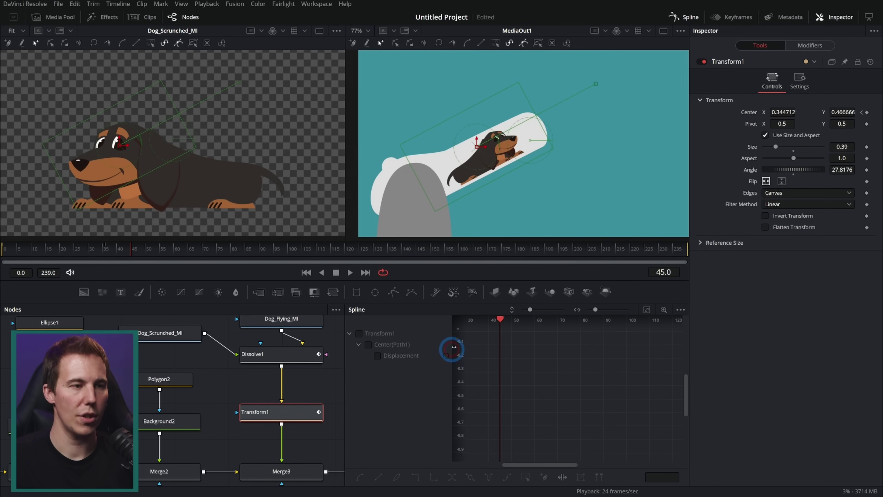
{"action": "left_click", "coordinate": [384, 353]}
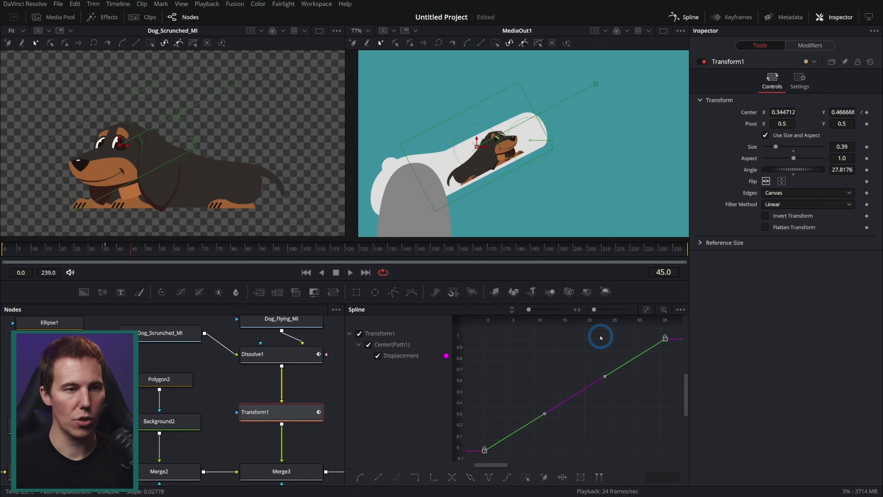
{"action": "key", "text": "s"}
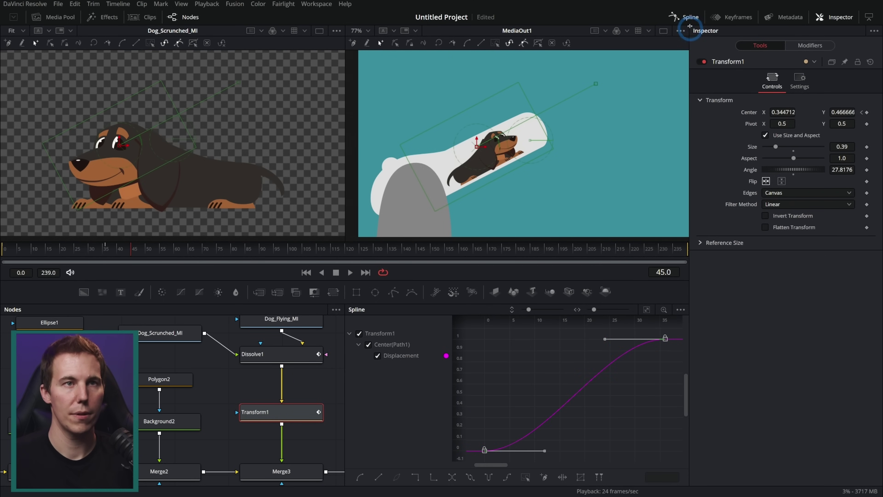
Close the Spline editor and play back the dog's smoothed motion.
{"action": "left_click", "coordinate": [683, 17]}
{"action": "left_click", "coordinate": [350, 273]}
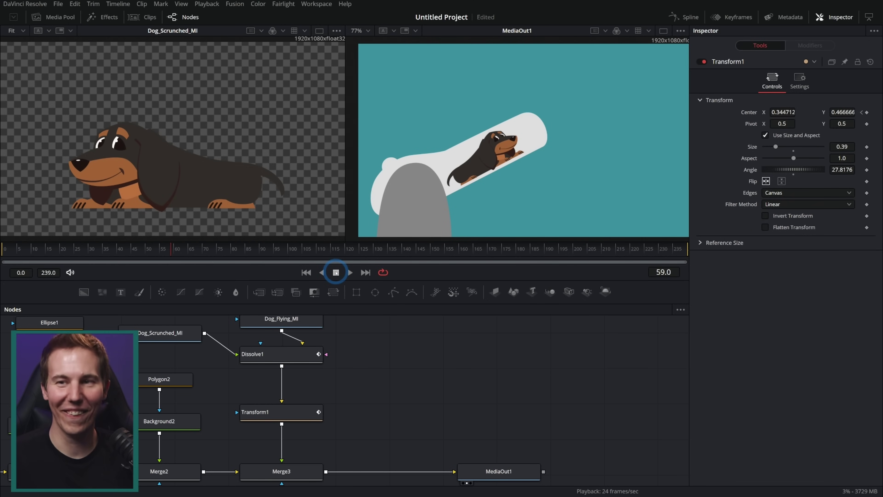
{"action": "left_click", "coordinate": [510, 225]}
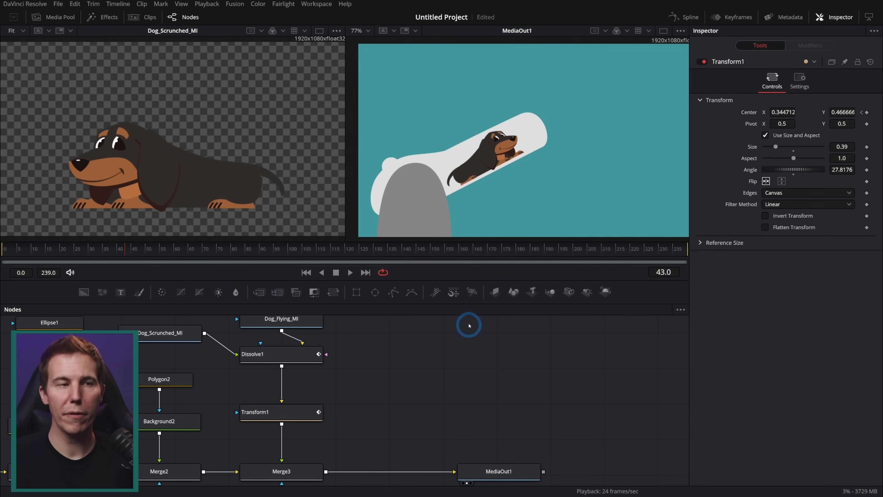
Detach the teal Background1 node from Merge1, place it below Merge3, and rename it Blue_BG.
{"action": "left_click_drag", "start_coordinate": [459, 281], "coordinate": [466, 214]}
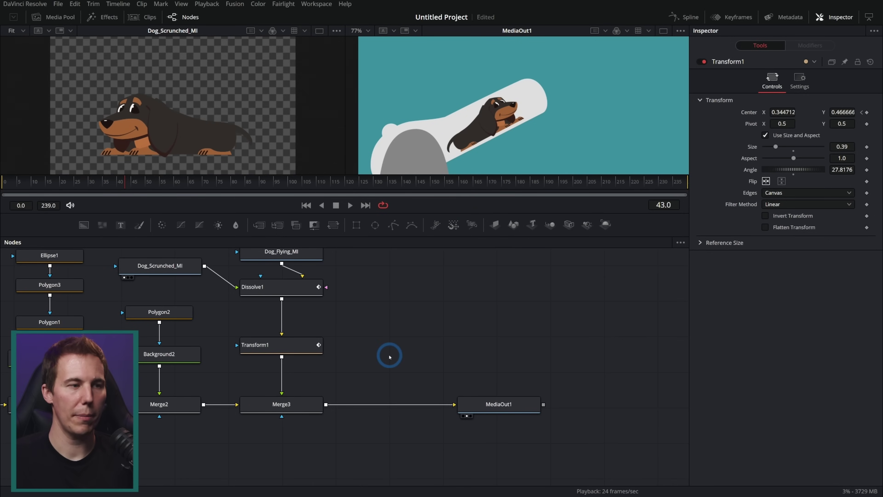
{"action": "left_click_drag", "start_coordinate": [388, 355], "coordinate": [556, 325]}
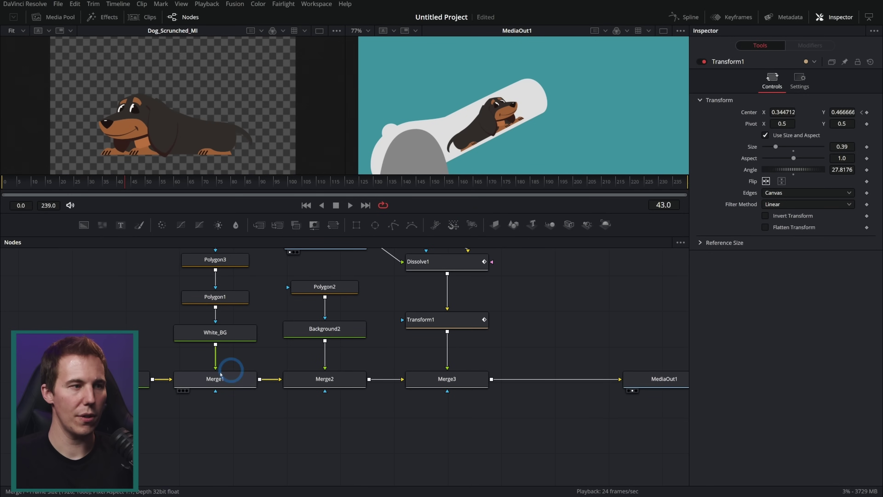
{"action": "left_click", "coordinate": [144, 379]}
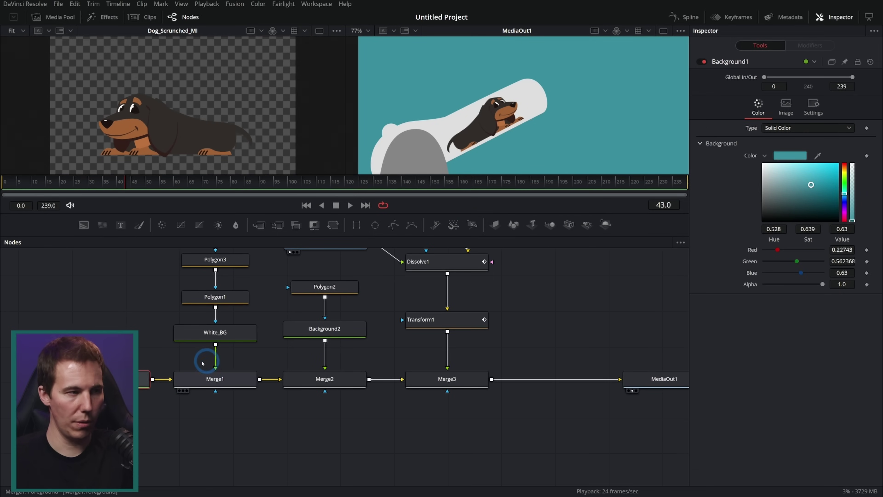
{"action": "left_click_drag", "start_coordinate": [121, 382], "coordinate": [435, 450]}
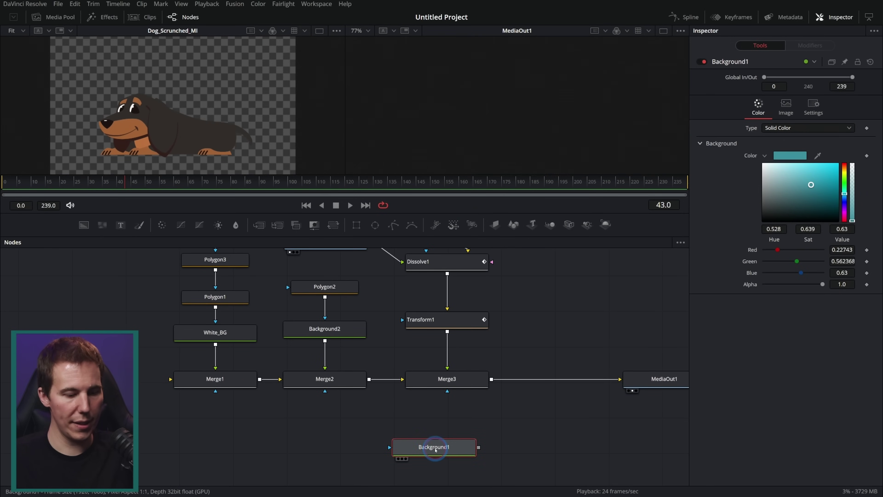
{"action": "key", "text": "F2"}
{"action": "type", "text": "Blue_BG"}
{"action": "key", "text": "Return"}
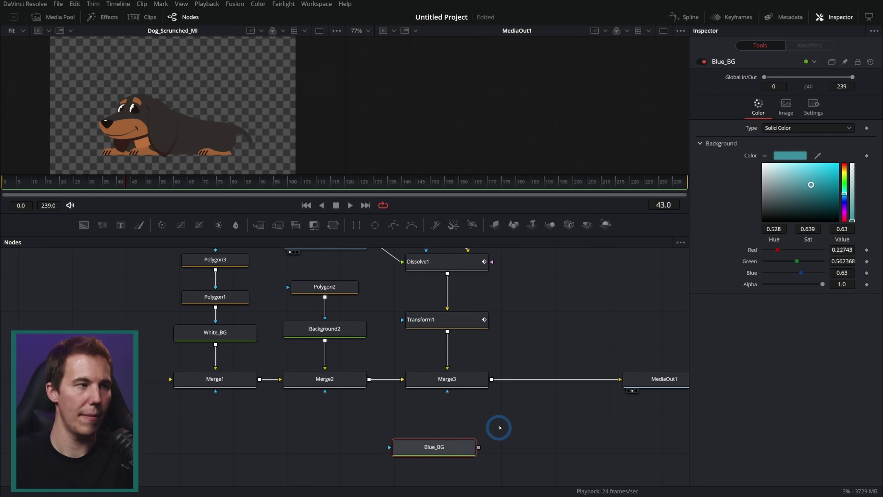
Add a new black Background node and connect it as Merge1's background input.
{"action": "left_click_drag", "start_coordinate": [314, 430], "coordinate": [510, 422]}
{"action": "left_click_drag", "start_coordinate": [86, 226], "coordinate": [394, 370]}
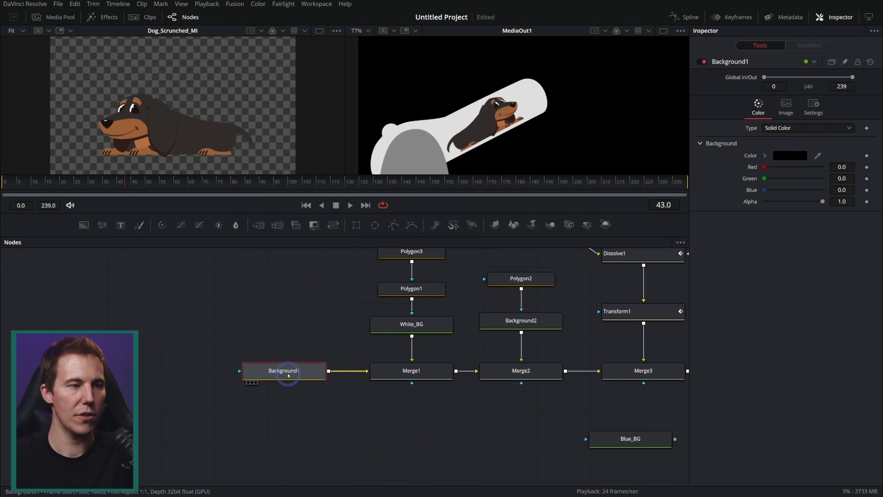
{"action": "left_click_drag", "start_coordinate": [286, 373], "coordinate": [310, 373]}
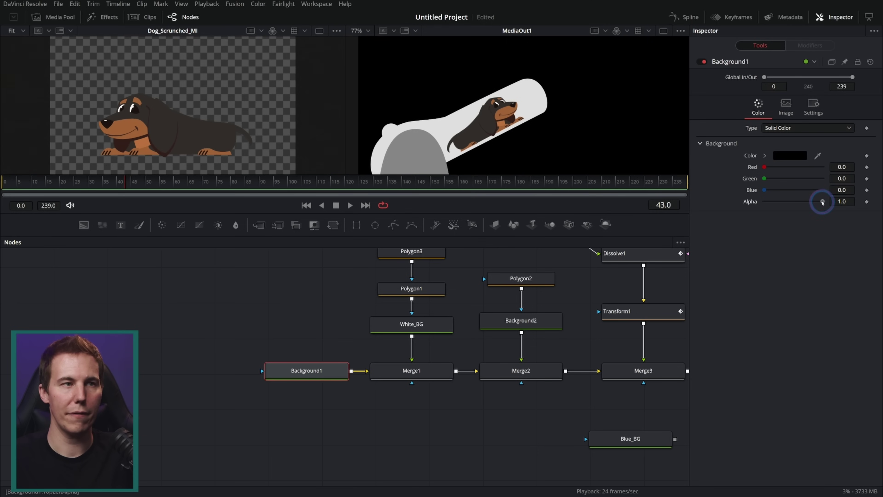
Set Background1's Alpha to 0.0 and enlarge the viewer area.
{"action": "left_click_drag", "start_coordinate": [822, 201], "coordinate": [764, 201]}
{"action": "left_click_drag", "start_coordinate": [529, 215], "coordinate": [530, 276]}
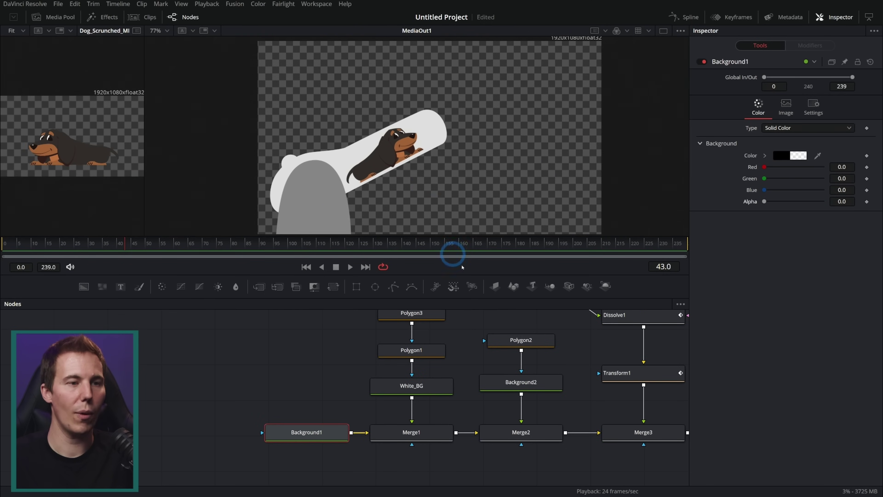
Detach Merge3 from MediaOut1, merge its output over Blue_BG with a new Merge node, and connect that node to MediaOut1.
{"action": "left_click_drag", "start_coordinate": [571, 366], "coordinate": [315, 299]}
{"action": "left_click_drag", "start_coordinate": [548, 365], "coordinate": [529, 368]}
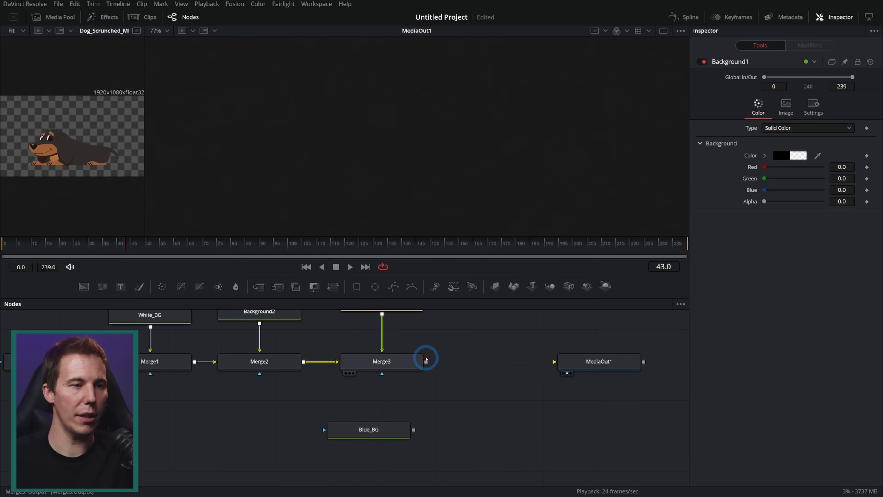
{"action": "left_click_drag", "start_coordinate": [426, 362], "coordinate": [414, 430]}
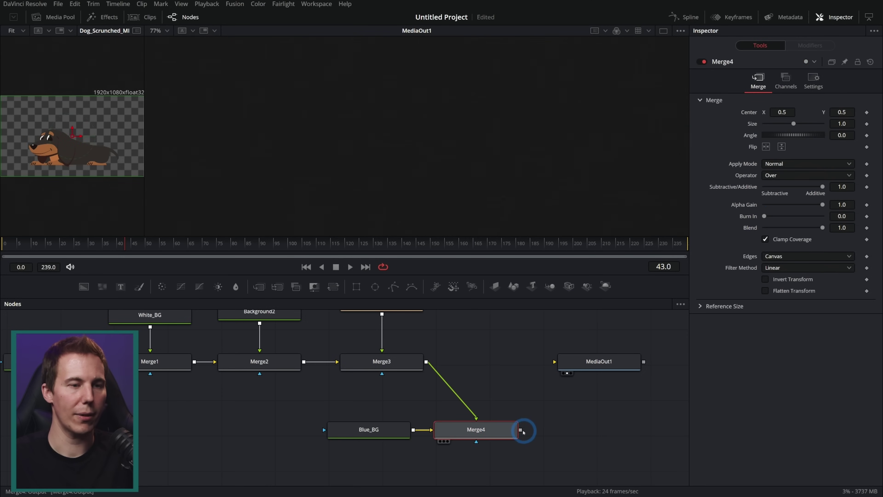
{"action": "left_click_drag", "start_coordinate": [523, 431], "coordinate": [590, 438]}
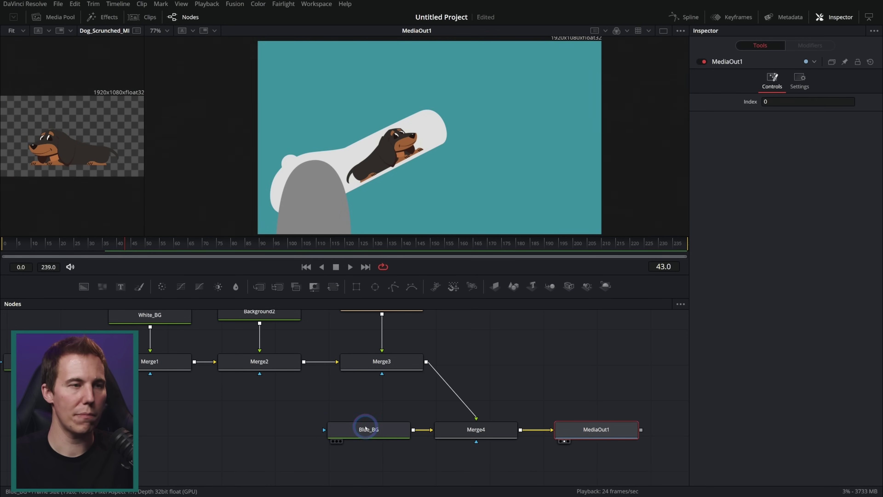
{"action": "left_click_drag", "start_coordinate": [365, 428], "coordinate": [343, 429]}
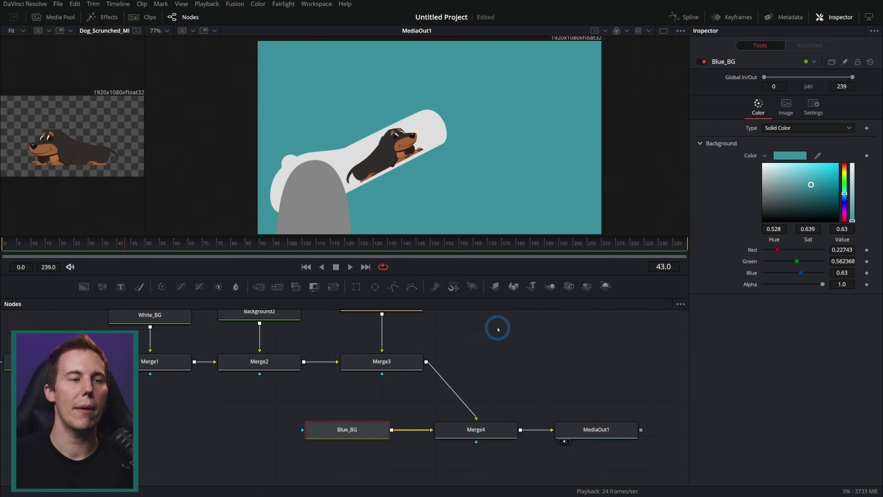
Add a Transform node after Merge3 and place it just above Merge4.
{"action": "left_click", "coordinate": [386, 360]}
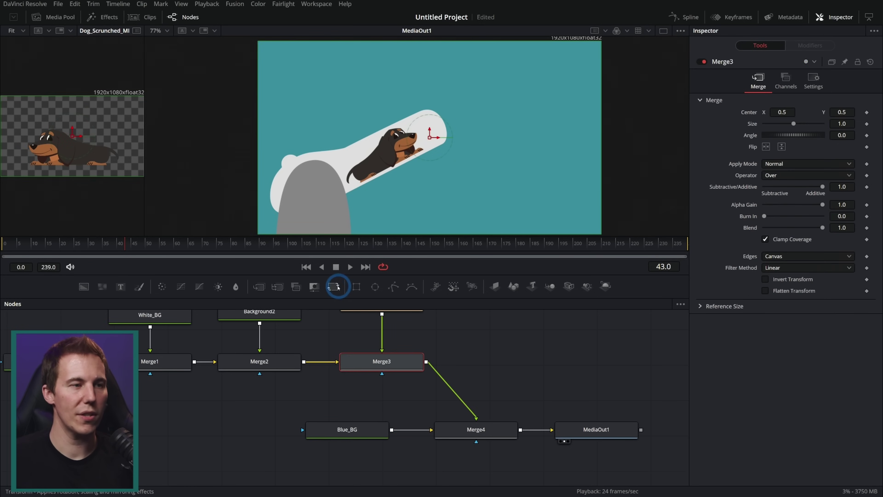
{"action": "left_click_drag", "start_coordinate": [332, 286], "coordinate": [492, 403]}
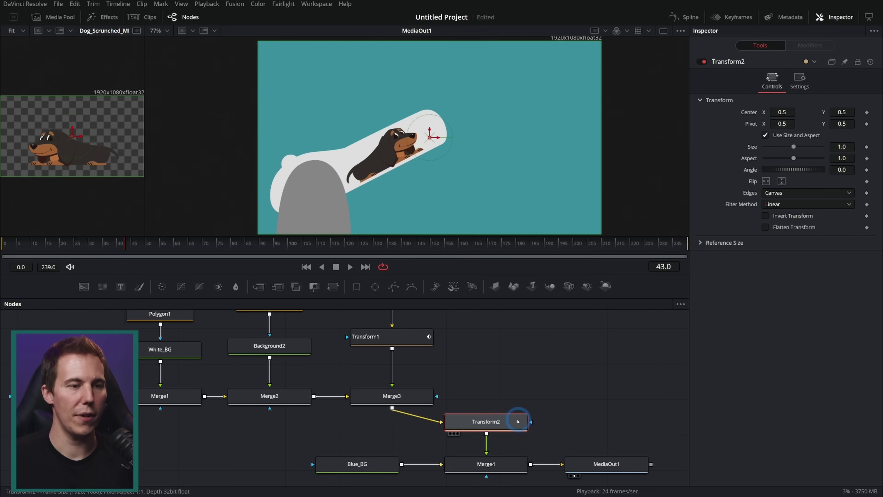
Try shifting the cannon and dog together with Transform2, and undo the move.
{"action": "mouse_move", "coordinate": [436, 141]}
{"action": "left_mouse_down"}
{"action": "mouse_move", "coordinate": [487, 155]}
{"action": "mouse_move", "coordinate": [438, 163]}
{"action": "mouse_move", "coordinate": [442, 142]}
{"action": "mouse_move", "coordinate": [448, 154]}
{"action": "mouse_move", "coordinate": [436, 135]}
{"action": "mouse_move", "coordinate": [450, 136]}
{"action": "mouse_move", "coordinate": [427, 134]}
{"action": "left_mouse_up"}
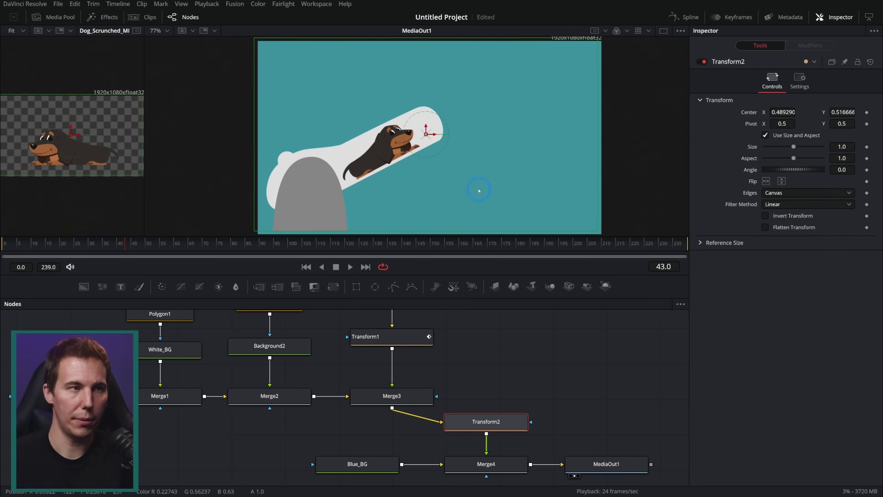
{"action": "left_click", "coordinate": [529, 353]}
{"action": "key", "text": "ctrl+z"}
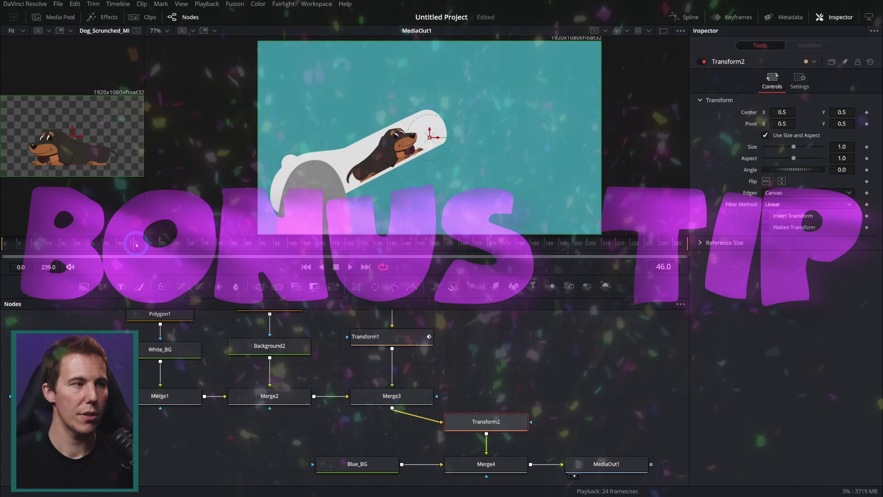
Keyframe Transform1's Center from frame 80 so the dog travels up along the barrel and beyond the frame's upper-right corner.
{"action": "left_click", "coordinate": [174, 244]}
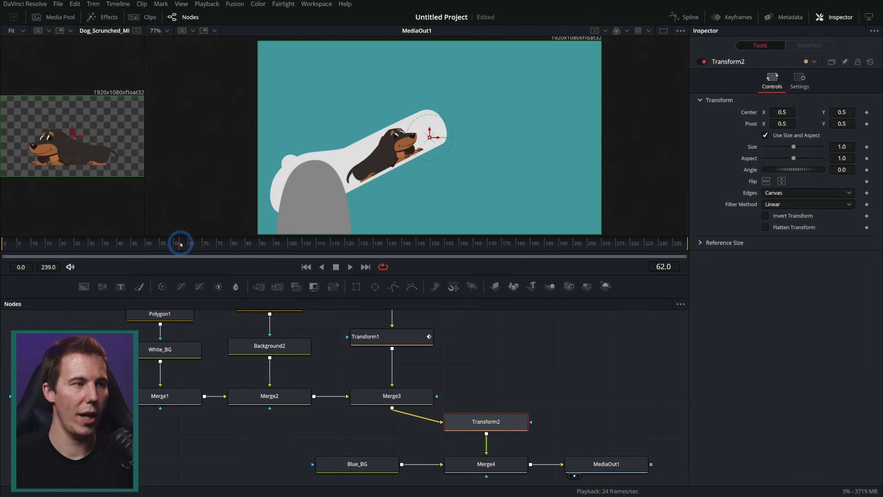
{"action": "left_click_drag", "start_coordinate": [198, 244], "coordinate": [230, 243]}
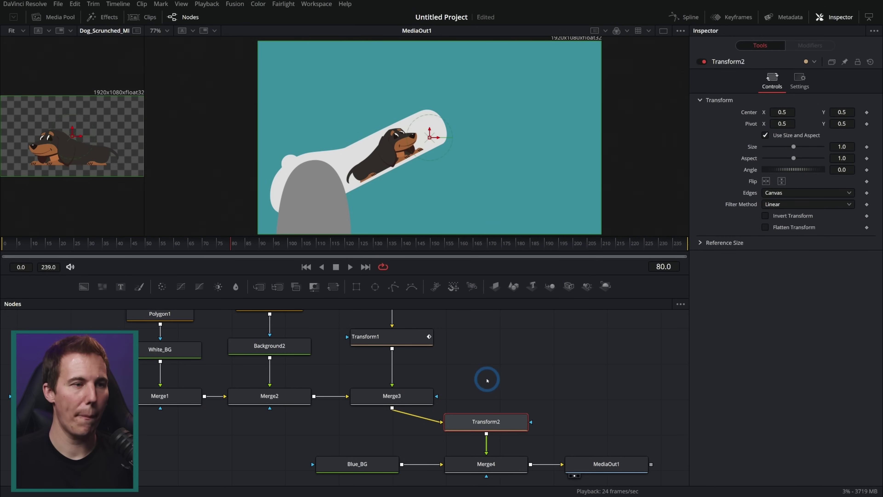
{"action": "left_click", "coordinate": [422, 340]}
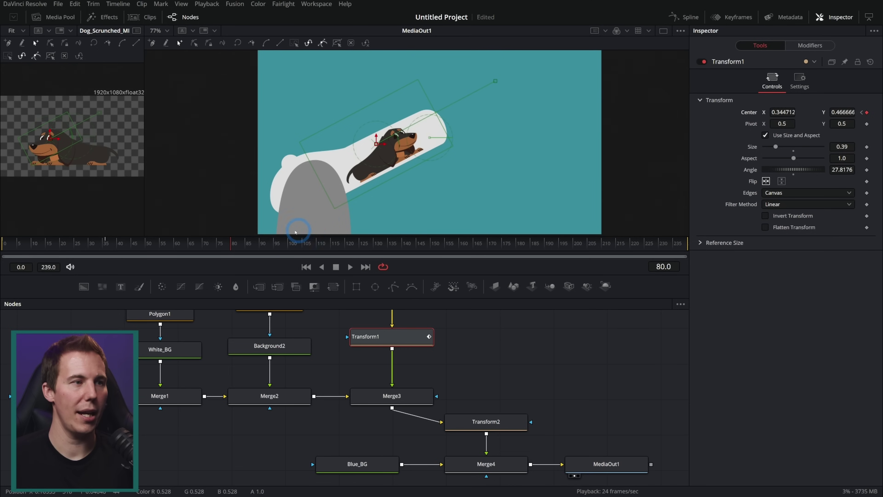
{"action": "left_click_drag", "start_coordinate": [298, 240], "coordinate": [271, 244]}
{"action": "left_click_drag", "start_coordinate": [275, 187], "coordinate": [551, 48]}
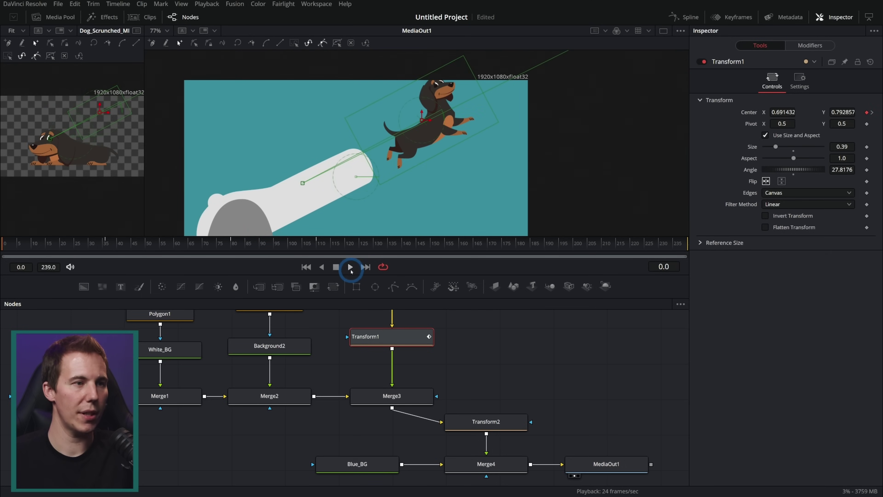
Play back and scrub through the dog's flight out of the cannon.
{"action": "left_click", "coordinate": [351, 266]}
{"action": "left_click", "coordinate": [558, 337]}
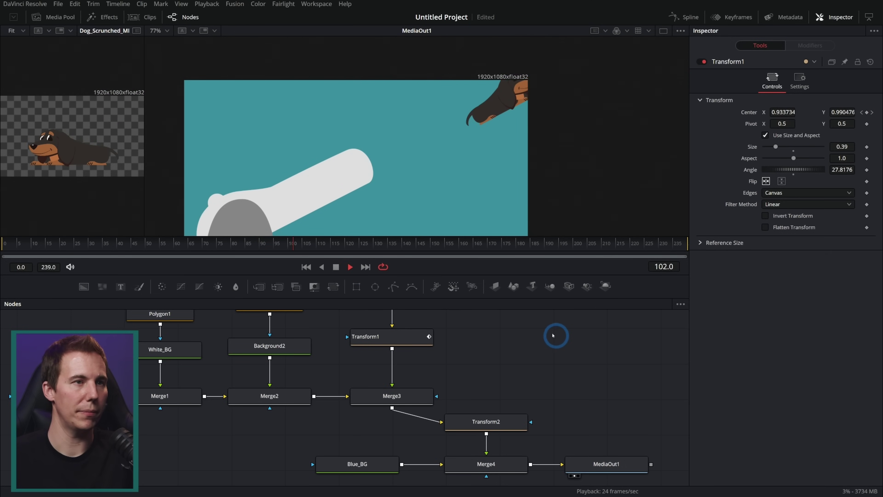
{"action": "left_click", "coordinate": [380, 267]}
{"action": "left_click", "coordinate": [334, 267]}
{"action": "left_click_drag", "start_coordinate": [338, 249], "coordinate": [352, 246]}
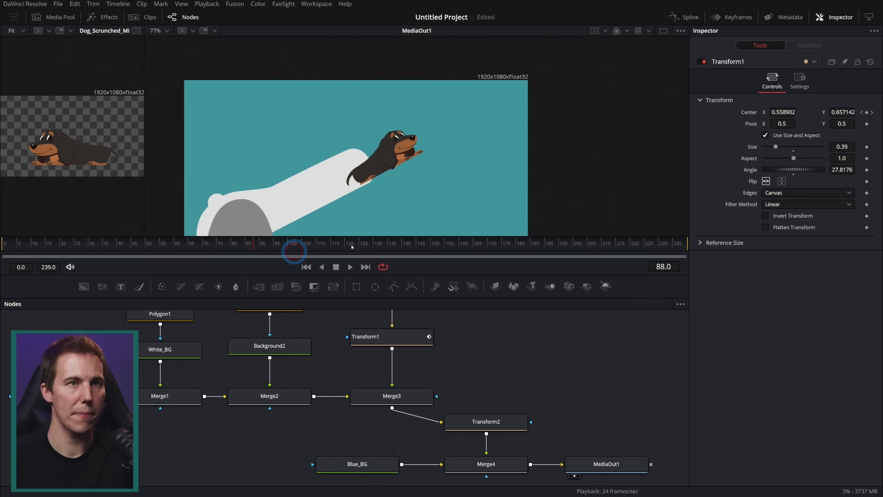
Move the last keyframe of Transform1's Displacement curve to frame 97 in the Spline editor, and play back the faster launch.
{"action": "left_click", "coordinate": [690, 17]}
{"action": "left_click_drag", "start_coordinate": [336, 401], "coordinate": [286, 402]}
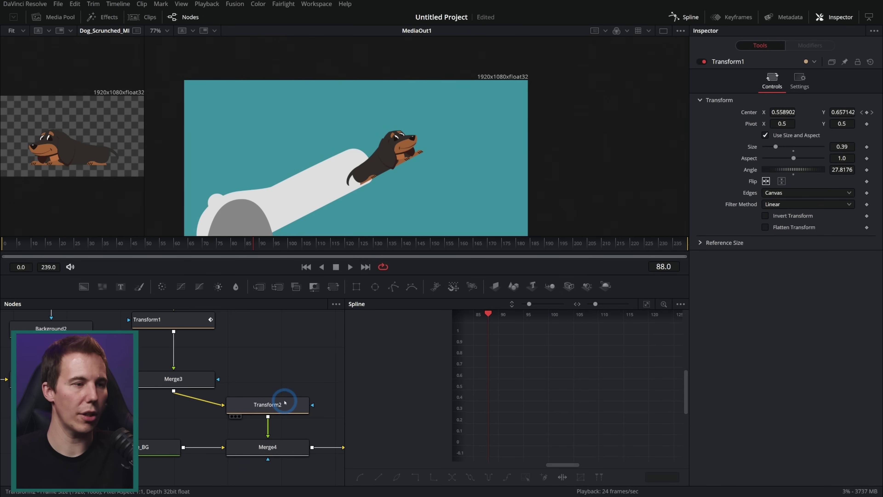
{"action": "left_click", "coordinate": [201, 327]}
{"action": "left_click_drag", "start_coordinate": [218, 352], "coordinate": [220, 367]}
{"action": "left_click", "coordinate": [403, 350]}
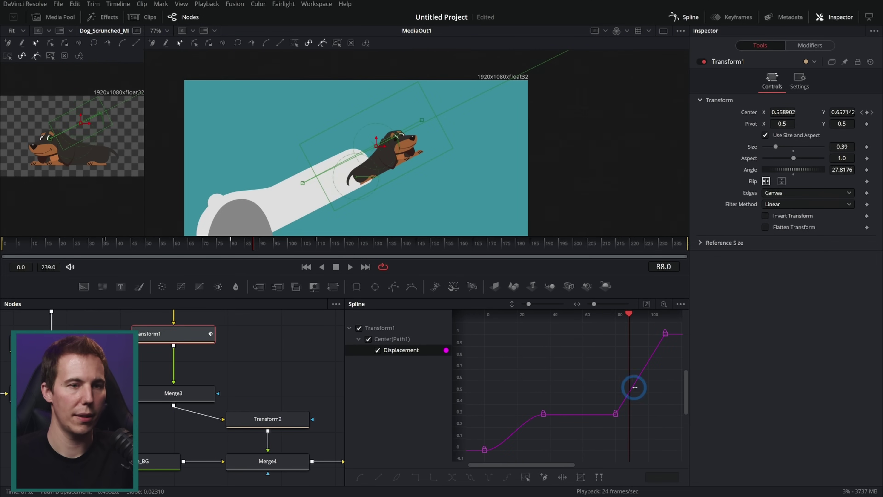
{"action": "left_click_drag", "start_coordinate": [662, 337], "coordinate": [641, 337]}
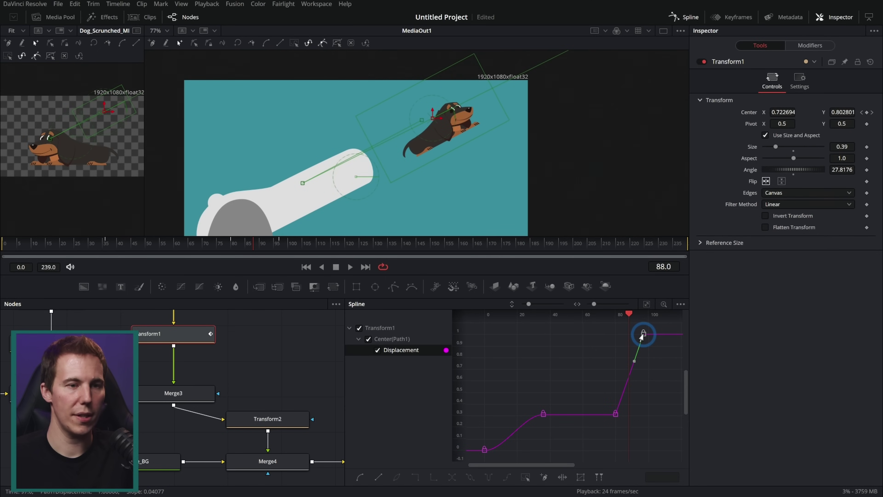
{"action": "left_click", "coordinate": [199, 253]}
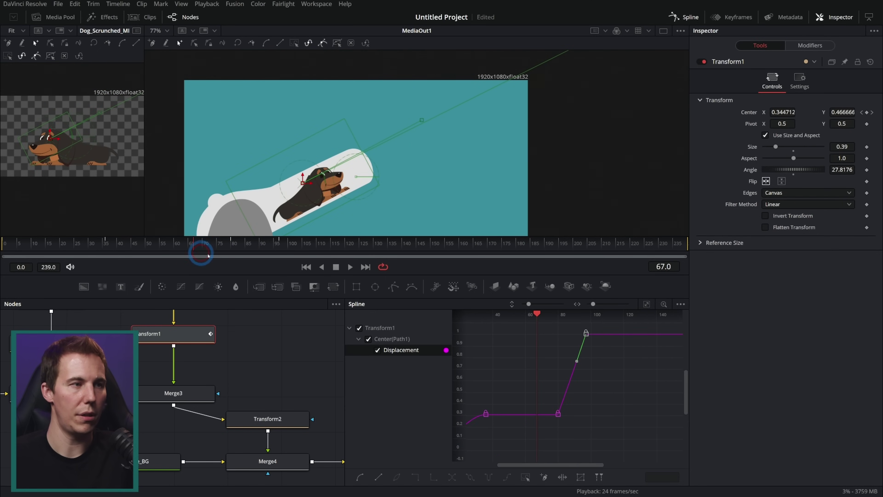
{"action": "left_click", "coordinate": [337, 267]}
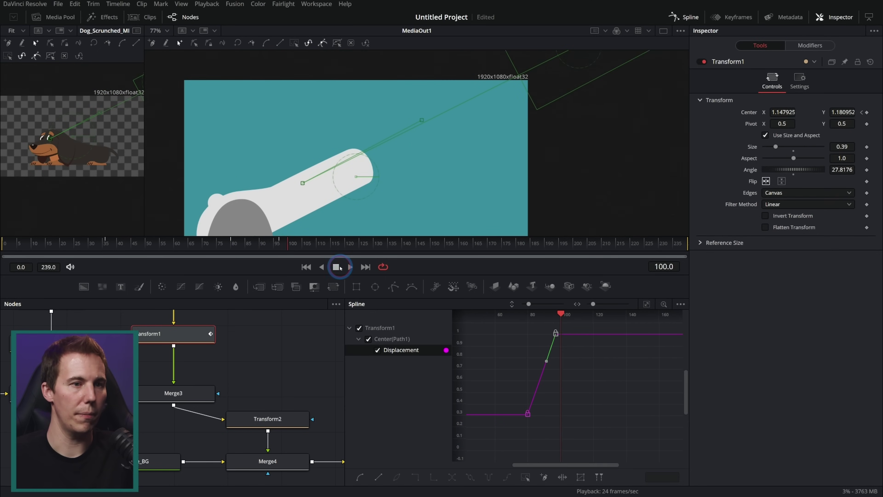
Smooth the Displacement keyframe at frame 80 so the launch eases in, and play back the result.
{"action": "left_click_drag", "start_coordinate": [559, 317], "coordinate": [523, 316]}
{"action": "left_click_drag", "start_coordinate": [546, 429], "coordinate": [517, 405]}
{"action": "key", "text": "f"}
{"action": "left_click", "coordinate": [610, 415]}
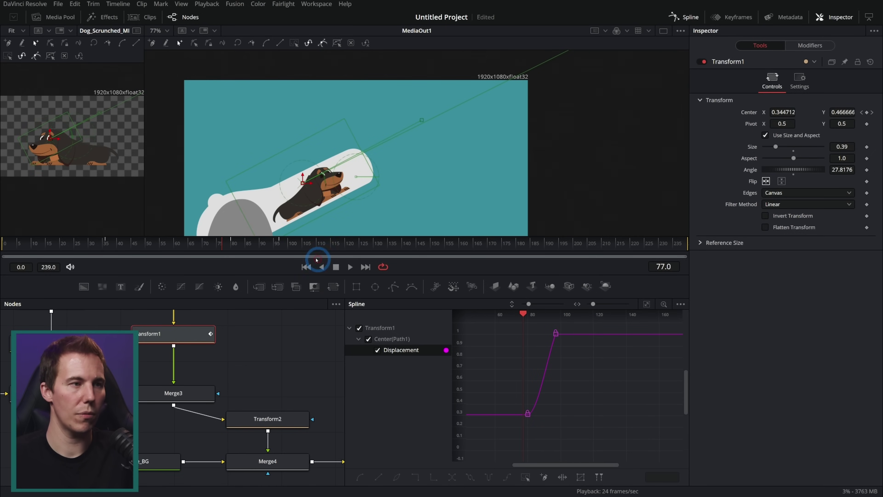
{"action": "left_click_drag", "start_coordinate": [233, 247], "coordinate": [162, 247]}
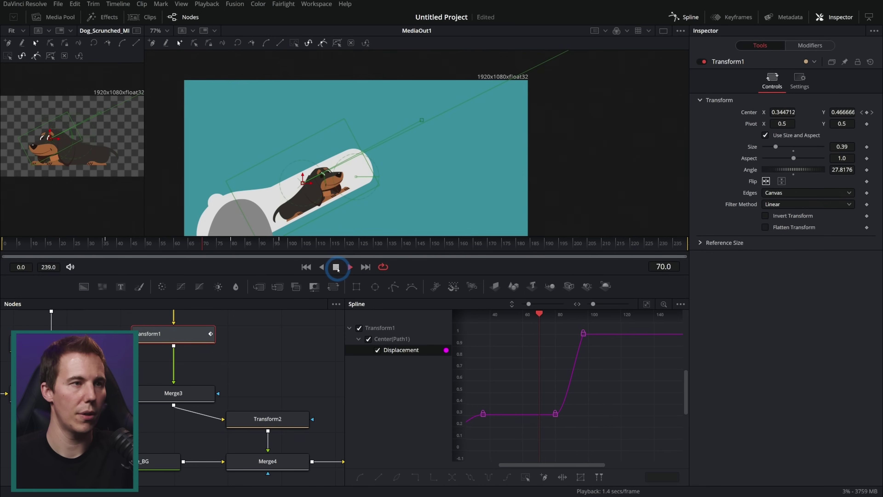
{"action": "left_click", "coordinate": [349, 268]}
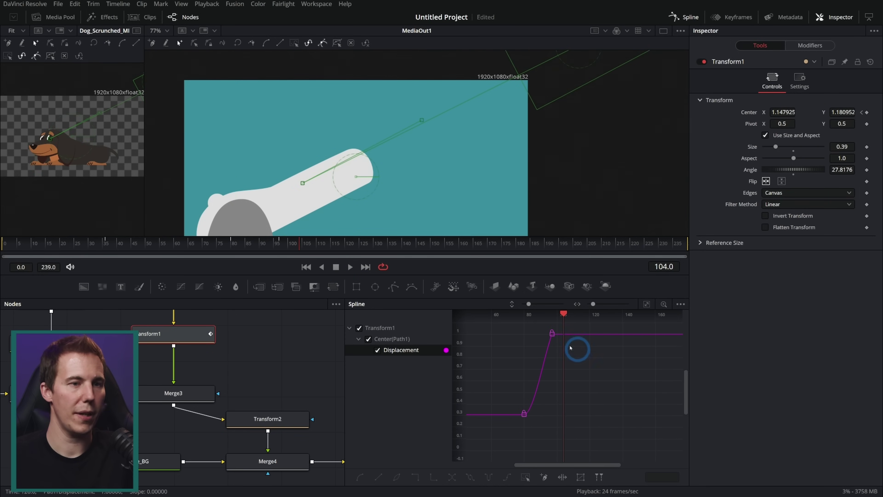
Smooth the last Displacement keyframe at frame 97 so the dog eases out, and play back the launch.
{"action": "left_click_drag", "start_coordinate": [573, 349], "coordinate": [528, 322]}
{"action": "key", "text": "f"}
{"action": "left_click", "coordinate": [249, 248]}
{"action": "left_click", "coordinate": [350, 266]}
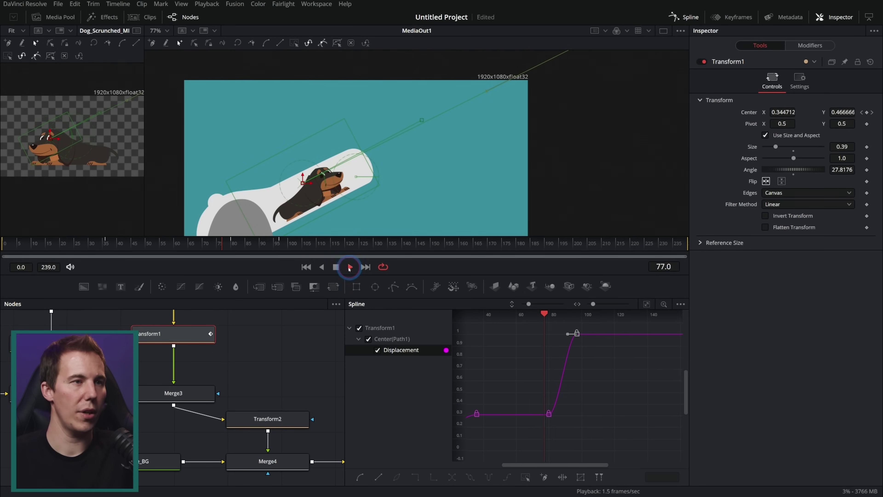
{"action": "left_click", "coordinate": [335, 267]}
{"action": "left_click", "coordinate": [276, 244]}
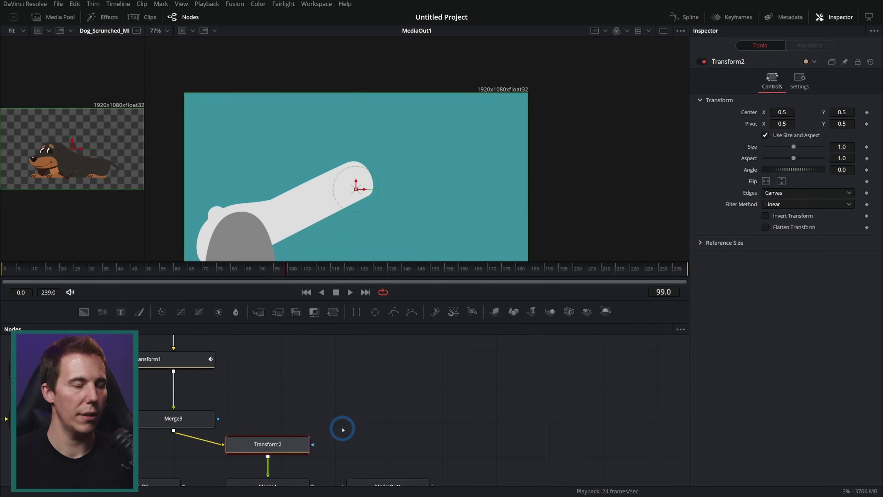
Close the Spline editor and add a Center keyframe to Transform2 at frame 84.
{"action": "left_click_drag", "start_coordinate": [341, 426], "coordinate": [409, 403]}
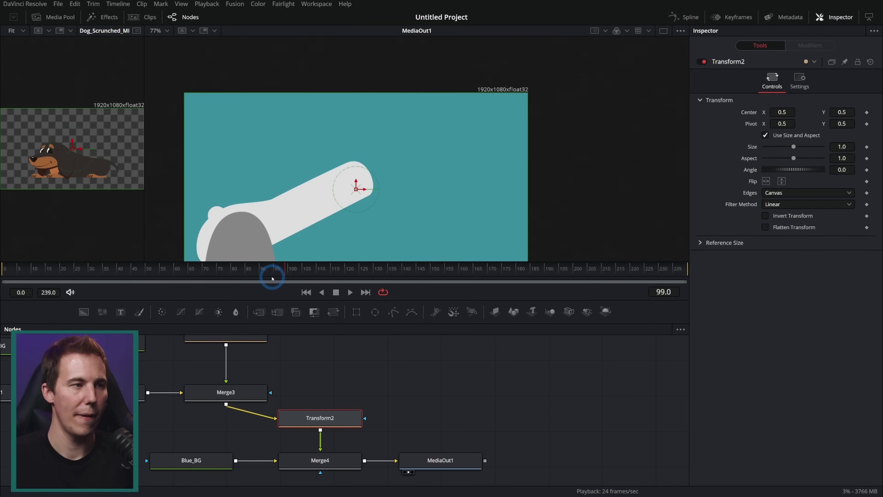
{"action": "left_click_drag", "start_coordinate": [273, 279], "coordinate": [243, 276]}
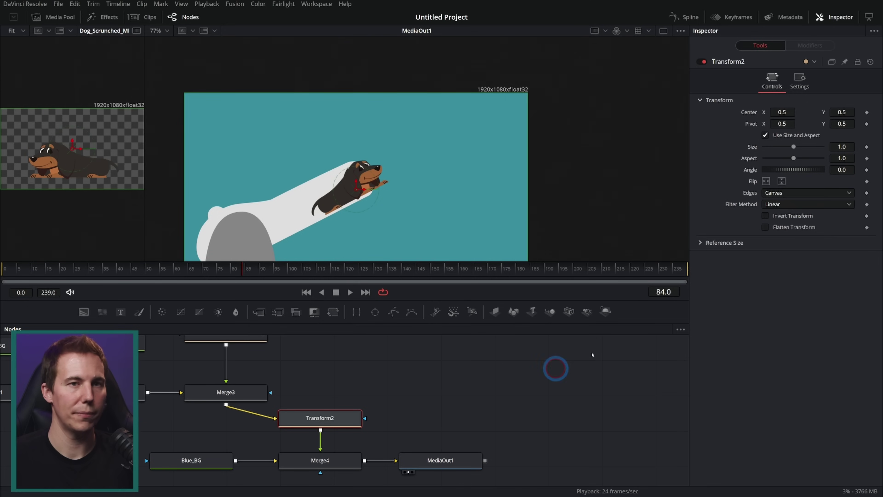
{"action": "left_click", "coordinate": [867, 112]}
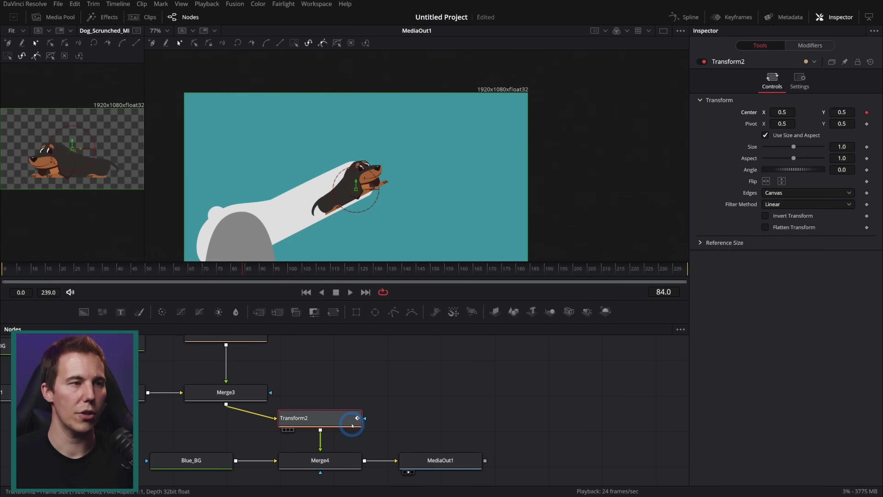
Try moving the cannon and dog down-left with Transform2, and reset its Center to X 0.5, Y 0.5.
{"action": "left_click_drag", "start_coordinate": [356, 192], "coordinate": [311, 208]}
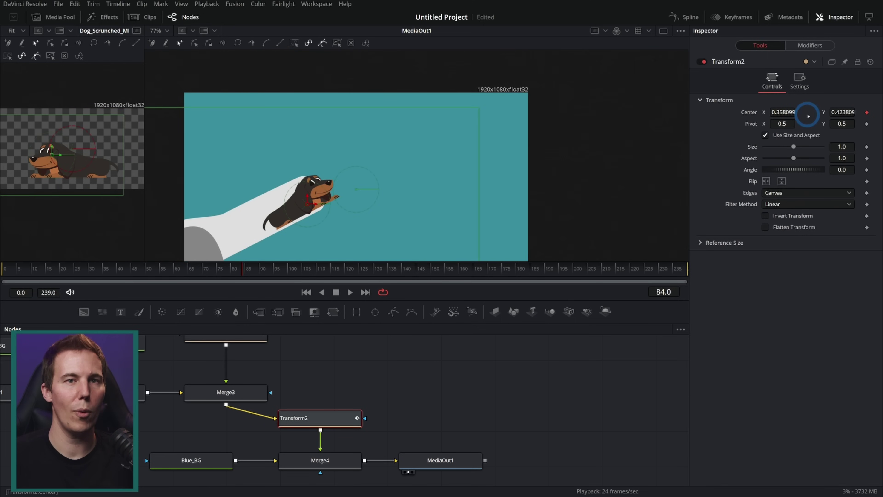
{"action": "left_click_drag", "start_coordinate": [307, 205], "coordinate": [356, 189]}
{"action": "left_click", "coordinate": [850, 112]}
{"action": "type", "text": "0.5"}
{"action": "key", "text": "Tab"}
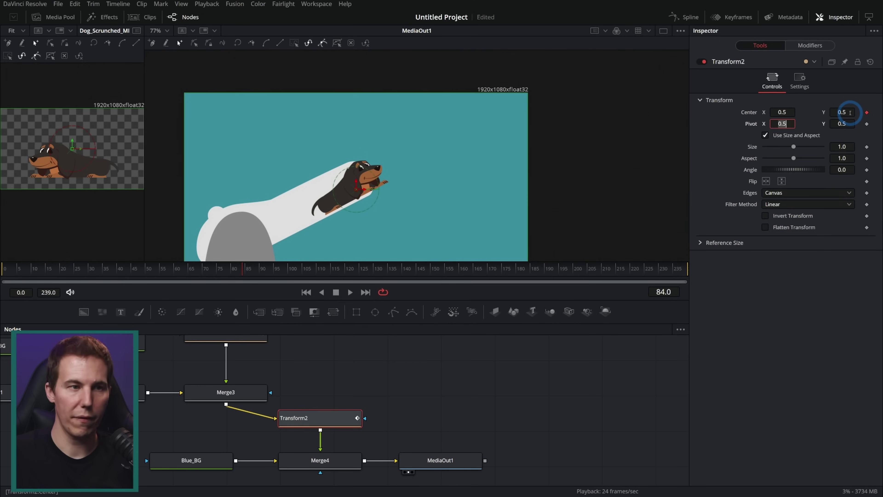
At frame 97, move Transform2's Center to about X -0.17, Y -0.095, taking the cannon out toward the lower left.
{"action": "left_click_drag", "start_coordinate": [253, 273], "coordinate": [280, 269]}
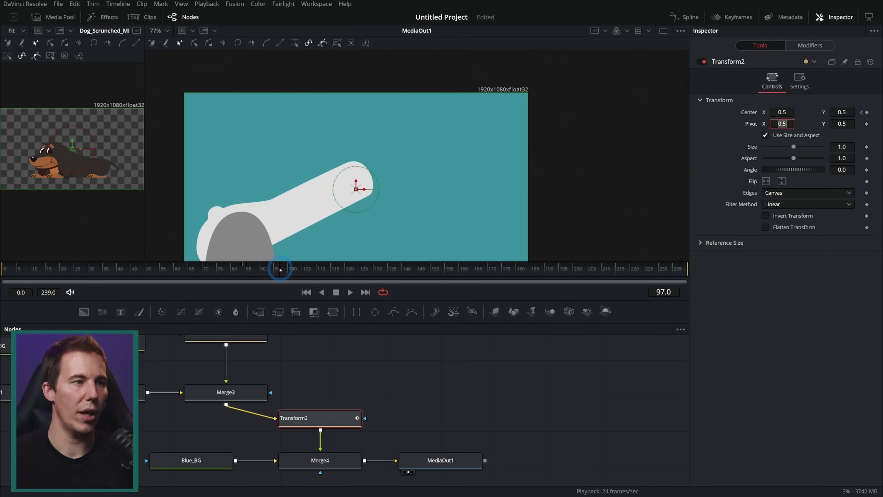
{"action": "left_click_drag", "start_coordinate": [355, 189], "coordinate": [125, 308]}
{"action": "left_click_drag", "start_coordinate": [285, 273], "coordinate": [182, 271]}
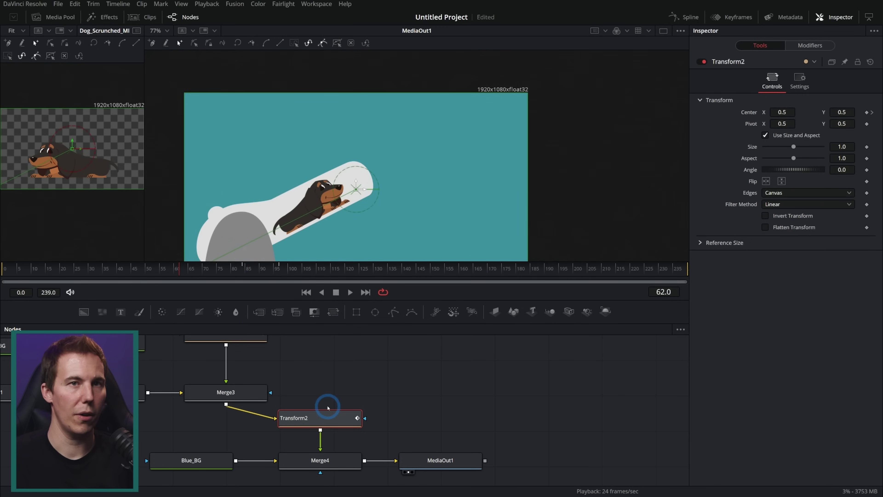
Smooth both keyframes of Transform2's Displacement curve in the Spline editor, and play back the cannon's exit.
{"action": "left_click", "coordinate": [687, 17]}
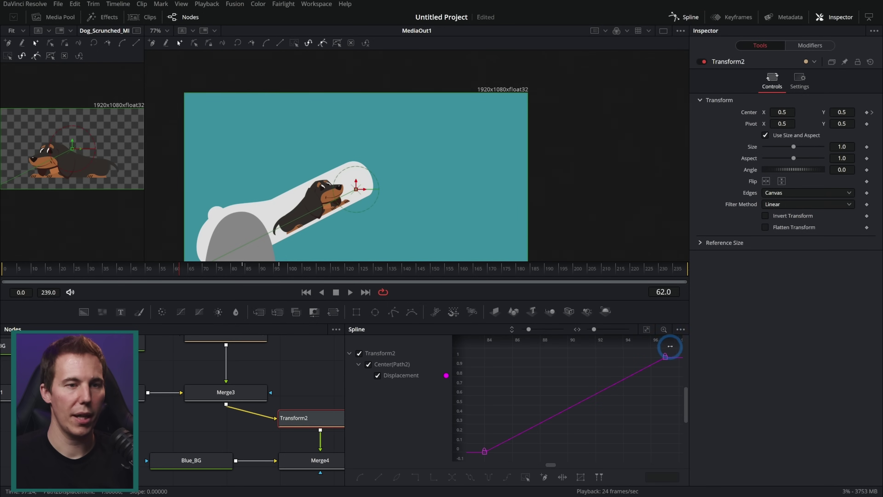
{"action": "left_click_drag", "start_coordinate": [674, 349], "coordinate": [555, 386]}
{"action": "key", "text": "ctrl+a"}
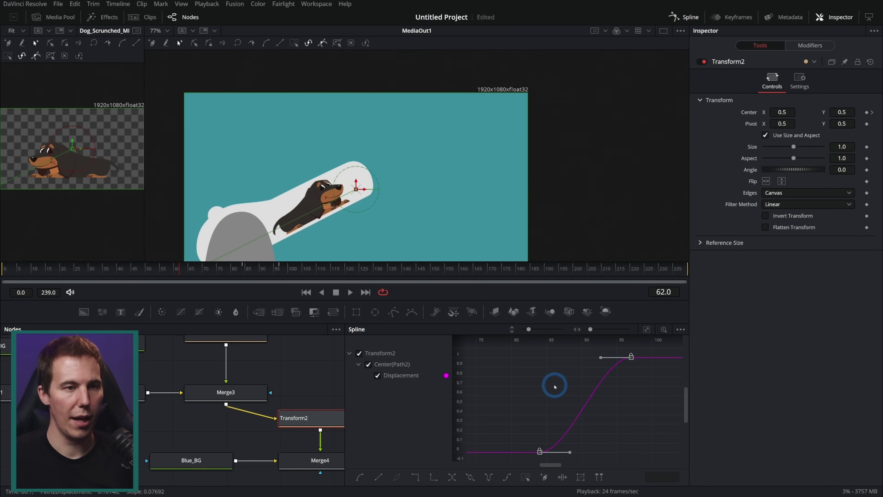
{"action": "left_click", "coordinate": [349, 292]}
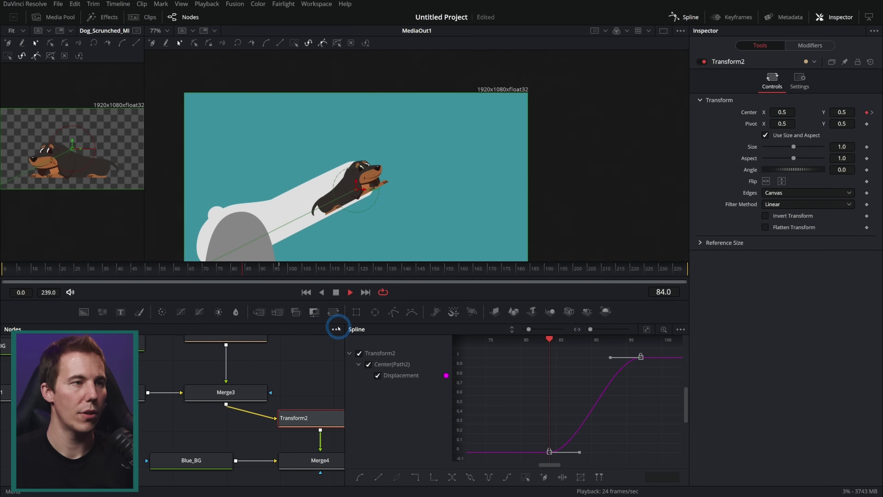
{"action": "left_click", "coordinate": [335, 292]}
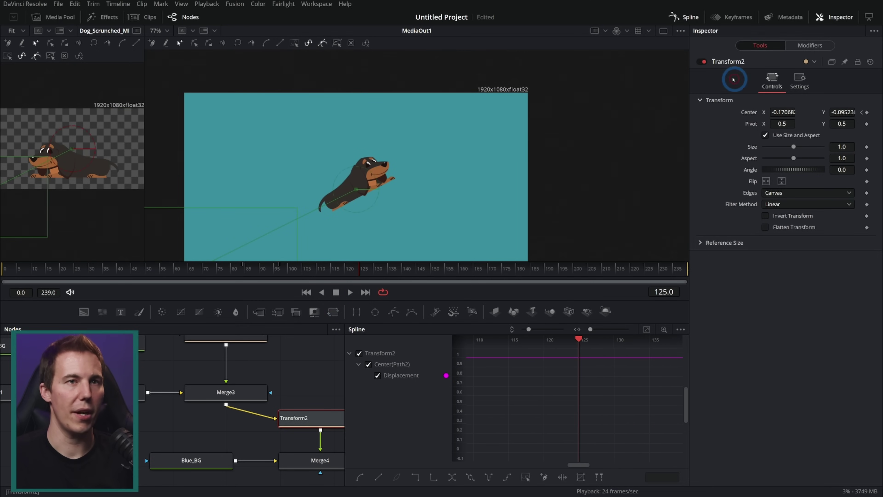
Close the Spline editor and move the playhead to frame 110, where the dog is in mid-flight.
{"action": "left_click", "coordinate": [692, 17]}
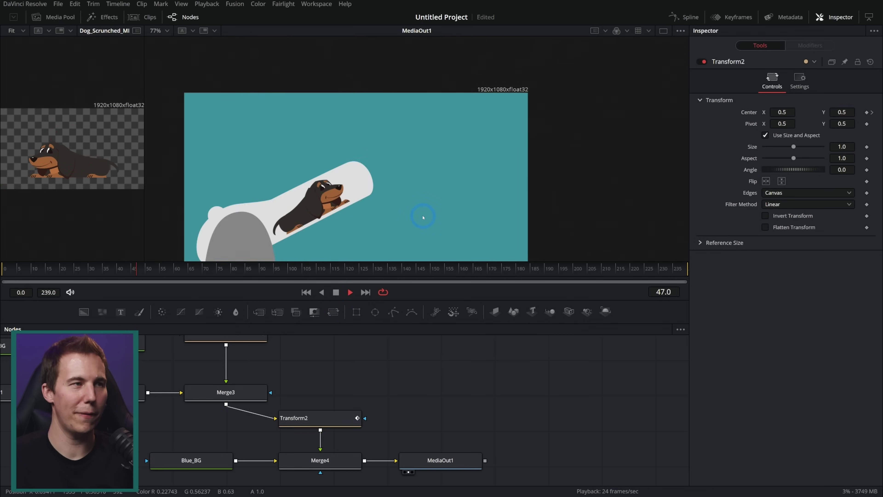
{"action": "mouse_move", "coordinate": [420, 216]}
{"action": "left_mouse_down"}
{"action": "mouse_move", "coordinate": [491, 171]}
{"action": "mouse_move", "coordinate": [489, 187]}
{"action": "left_mouse_up"}
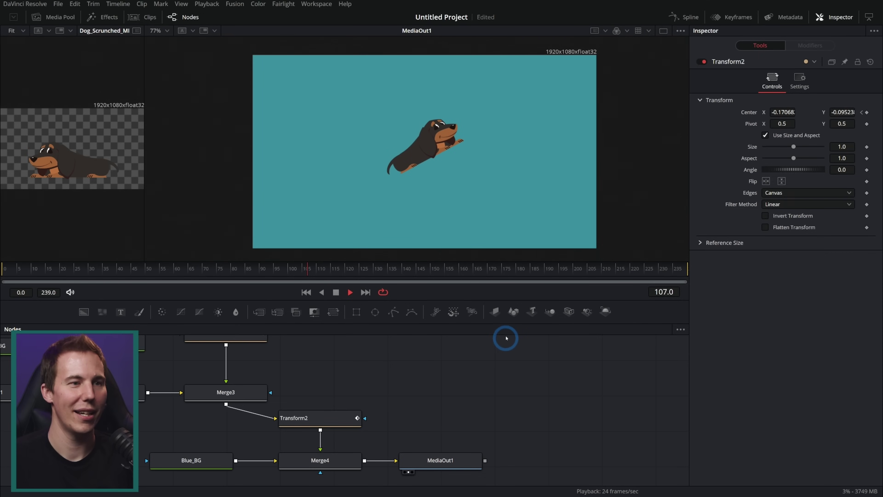
{"action": "left_click_drag", "start_coordinate": [271, 272], "coordinate": [305, 277]}
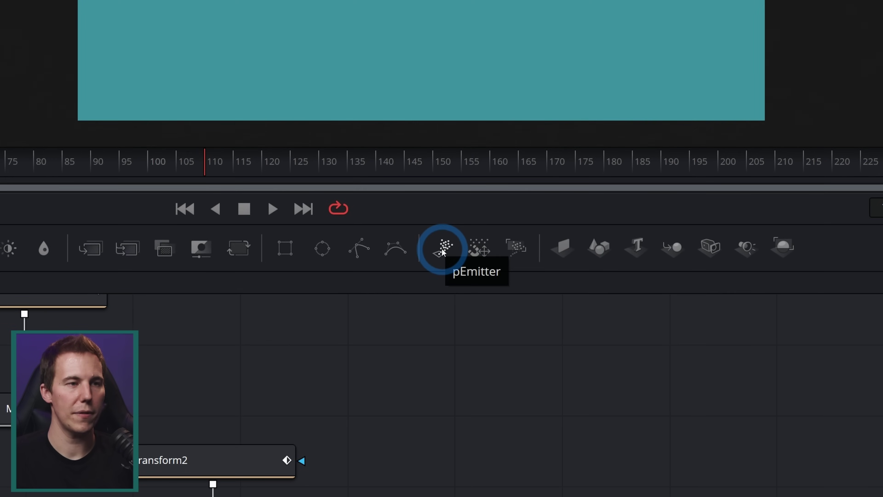
Add a pEmitter node and a pRender node, and connect the emitter's output to the renderer.
{"action": "left_click", "coordinate": [443, 249]}
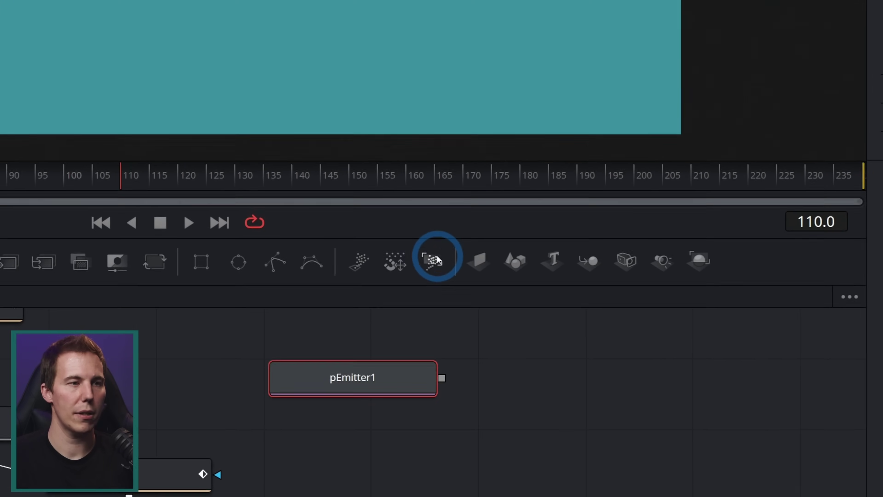
{"action": "left_click_drag", "start_coordinate": [516, 247], "coordinate": [639, 397]}
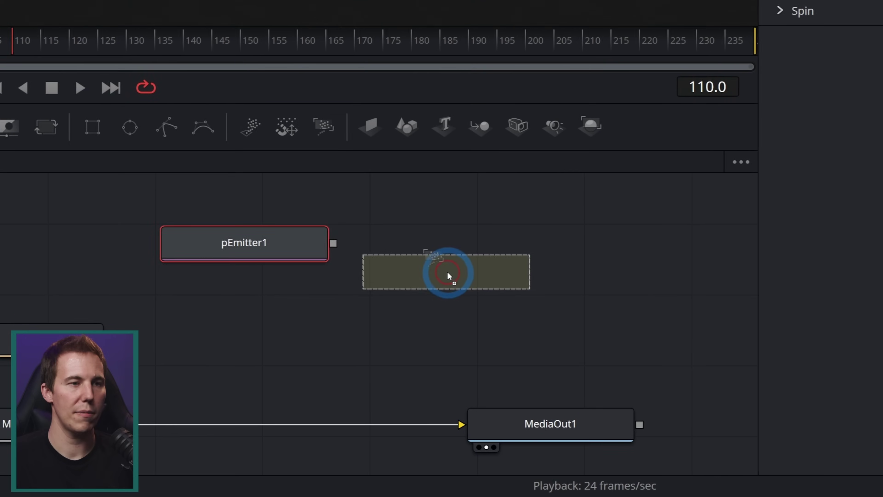
{"action": "left_click_drag", "start_coordinate": [447, 271], "coordinate": [447, 272]}
{"action": "left_click_drag", "start_coordinate": [332, 243], "coordinate": [373, 273]}
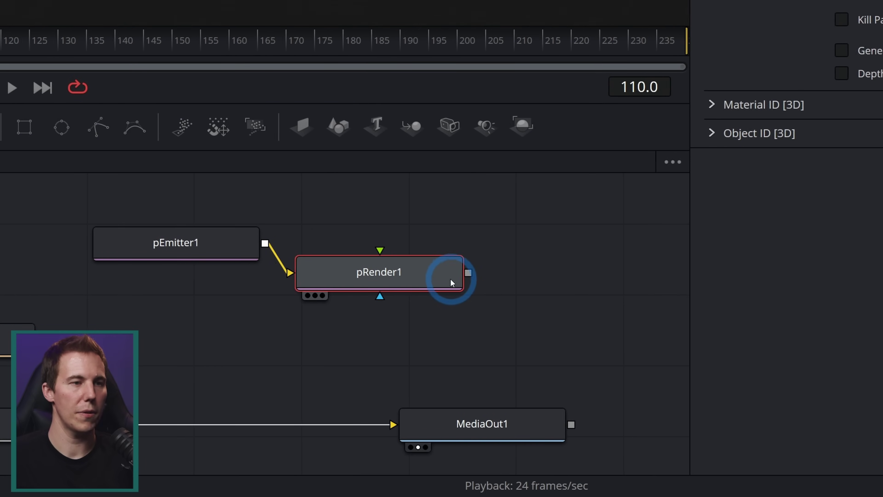
Merge pRender1 over the composite between Merge4 and MediaOut1, and stack the particle nodes above the new merge.
{"action": "left_click_drag", "start_coordinate": [442, 274], "coordinate": [436, 426]}
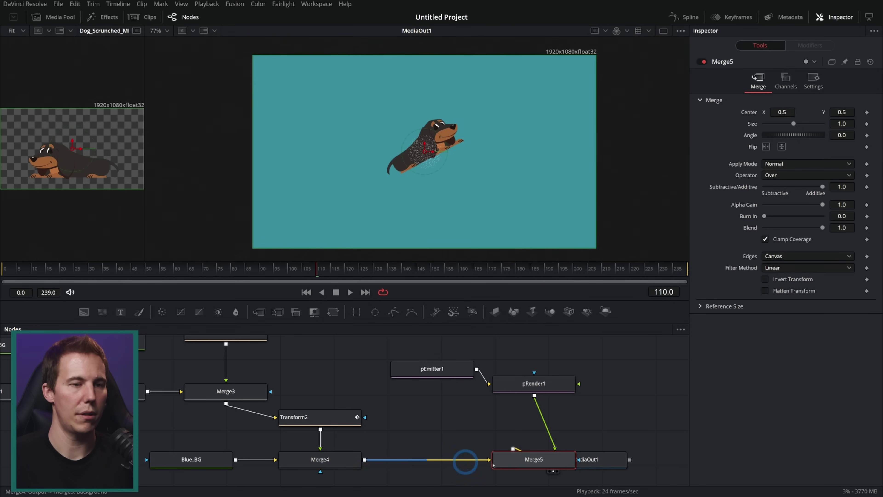
{"action": "left_click_drag", "start_coordinate": [596, 462], "coordinate": [656, 462]}
{"action": "left_click_drag", "start_coordinate": [533, 388], "coordinate": [534, 405]}
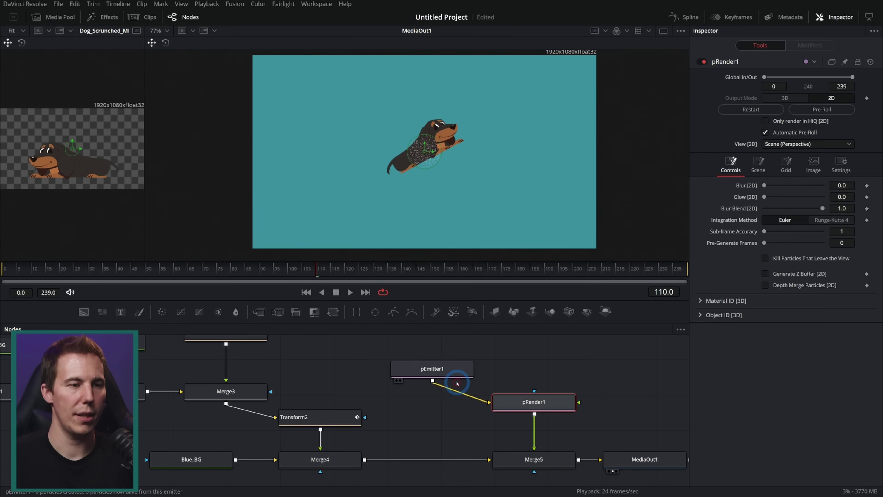
{"action": "left_click_drag", "start_coordinate": [455, 375], "coordinate": [557, 368]}
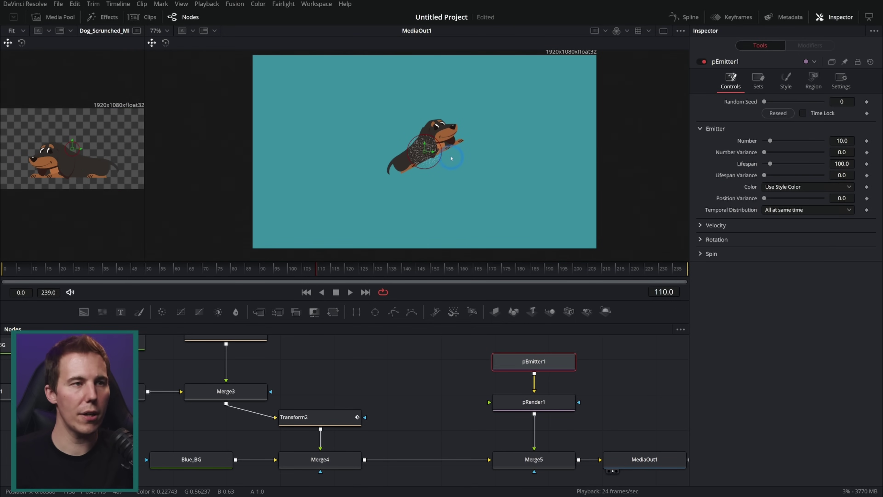
Set pEmitter1's Region to All so particles are emitted throughout the scene, and enlarge the viewer area.
{"action": "scroll", "coordinate": [435, 158], "scroll_direction": "up", "scroll_amount": 5}
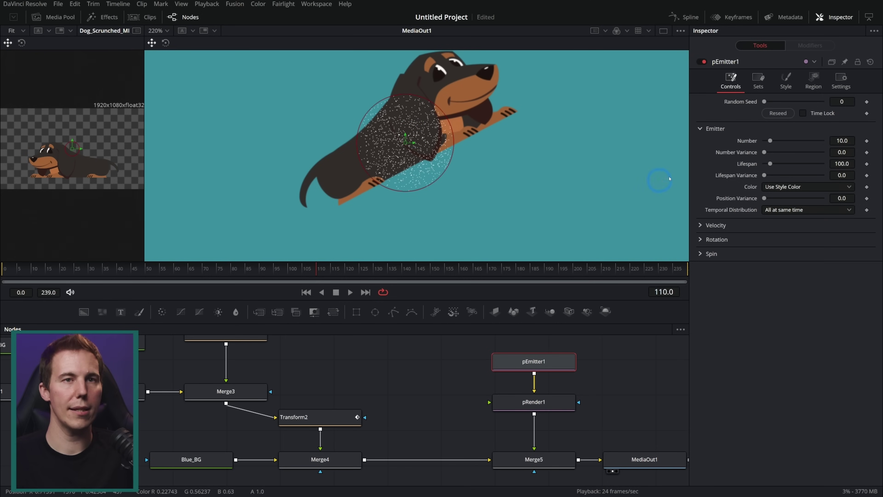
{"action": "left_click", "coordinate": [812, 79]}
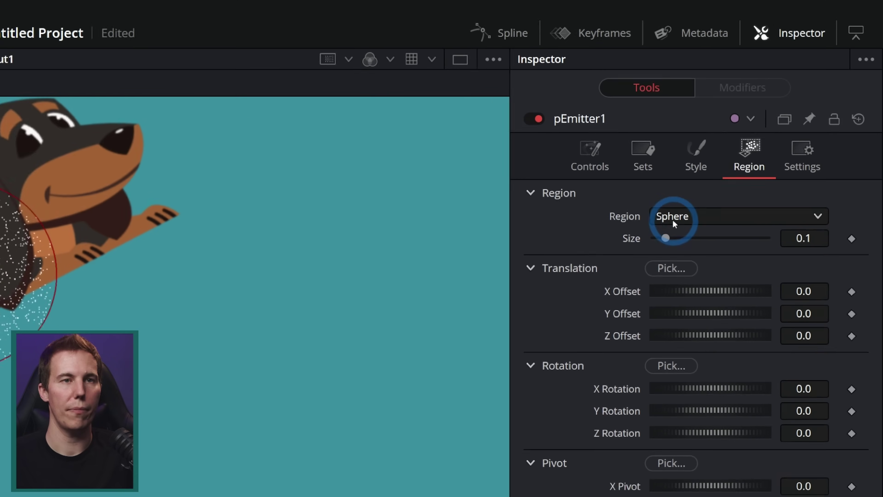
{"action": "left_click", "coordinate": [779, 113]}
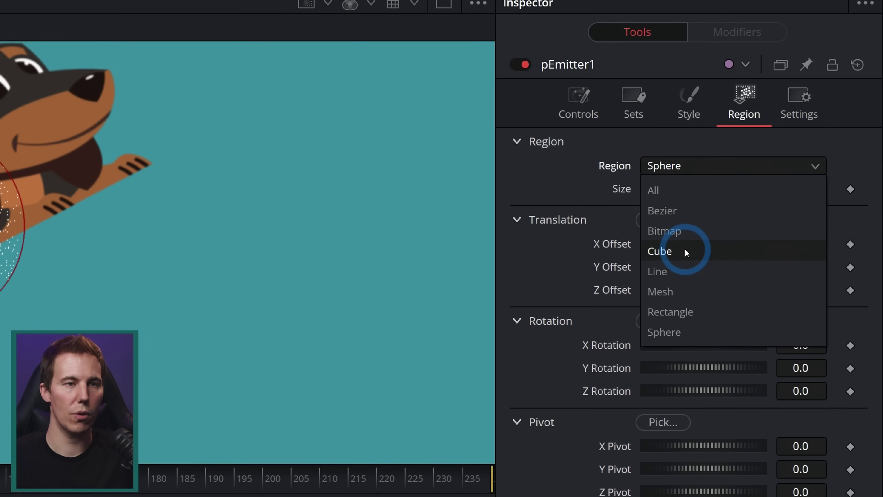
{"action": "left_click", "coordinate": [694, 234]}
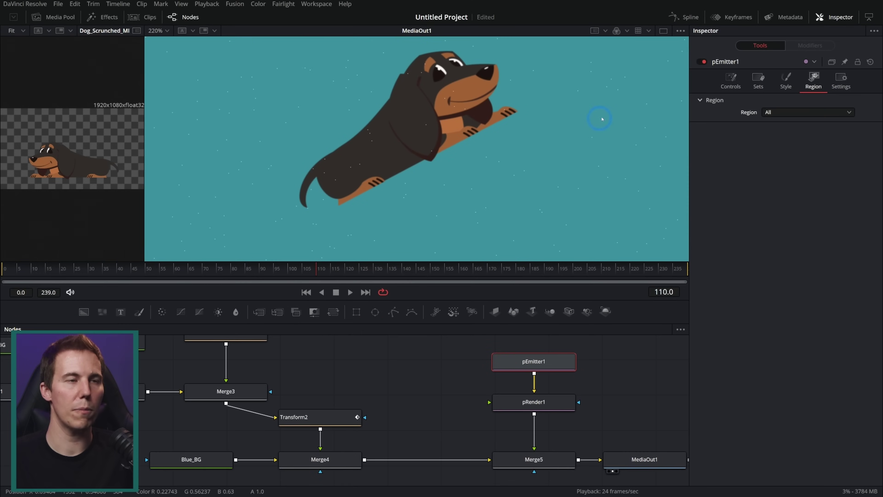
{"action": "left_click_drag", "start_coordinate": [601, 298], "coordinate": [601, 345]}
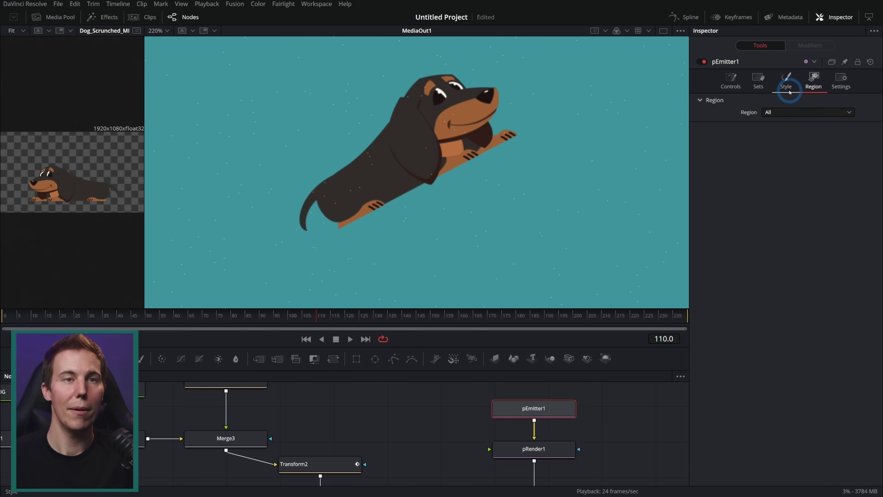
Change pEmitter1's particle Style from points to Line.
{"action": "left_click", "coordinate": [733, 81]}
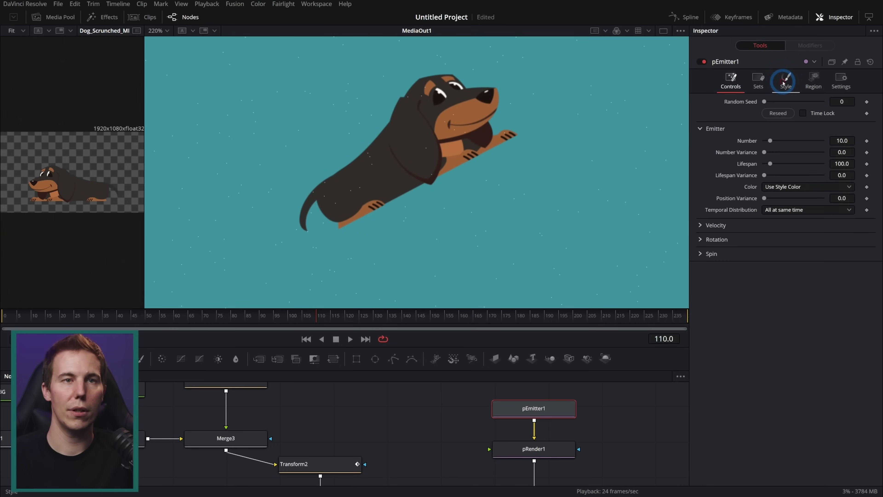
{"action": "left_click", "coordinate": [788, 81]}
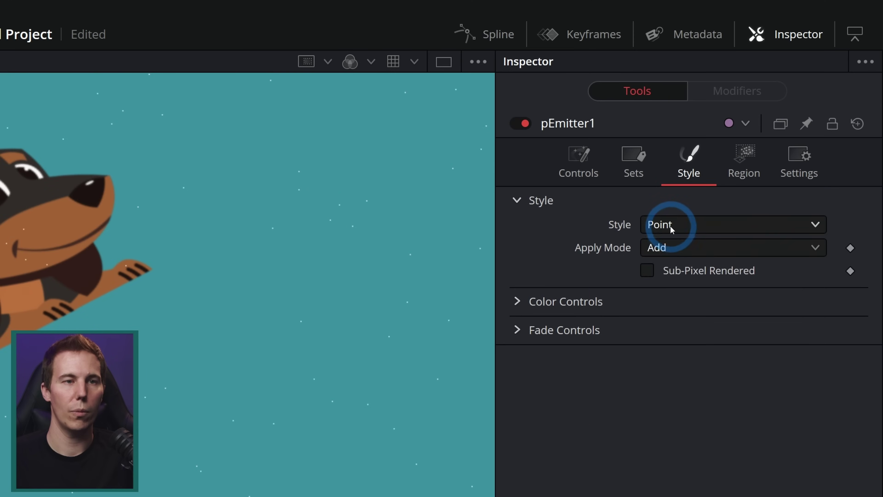
{"action": "left_click", "coordinate": [783, 107]}
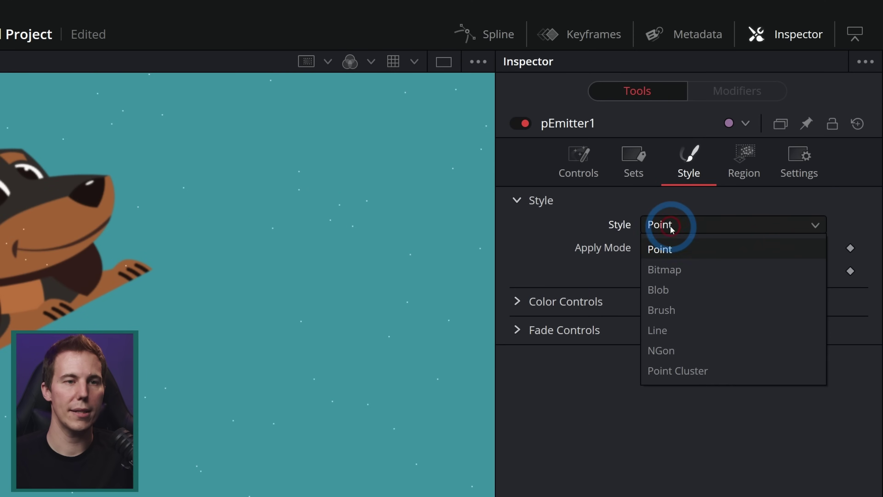
{"action": "left_click", "coordinate": [672, 256]}
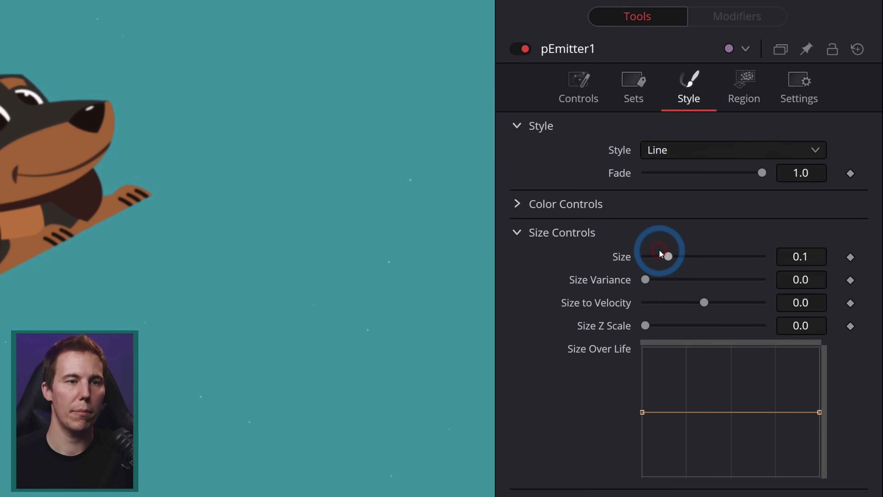
Set the line particles' Size to 4.0 in the Size Controls, and play back the streaks.
{"action": "left_click_drag", "start_coordinate": [666, 257], "coordinate": [857, 251]}
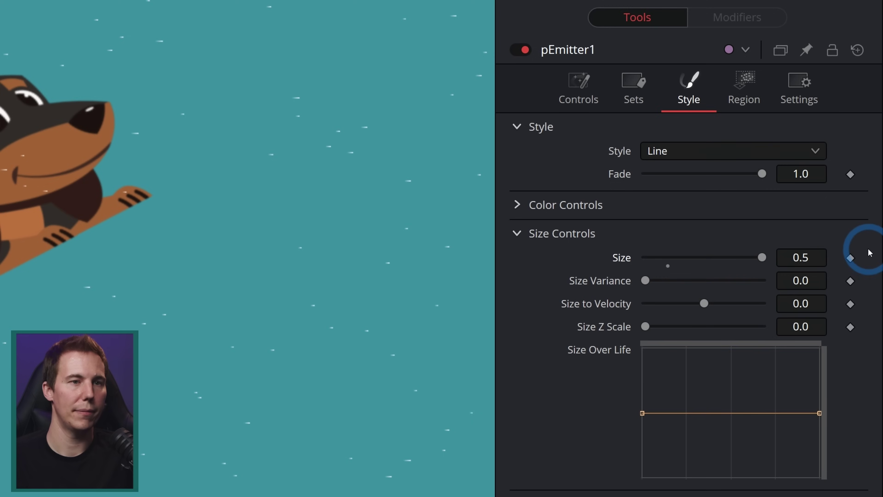
{"action": "left_click", "coordinate": [802, 251]}
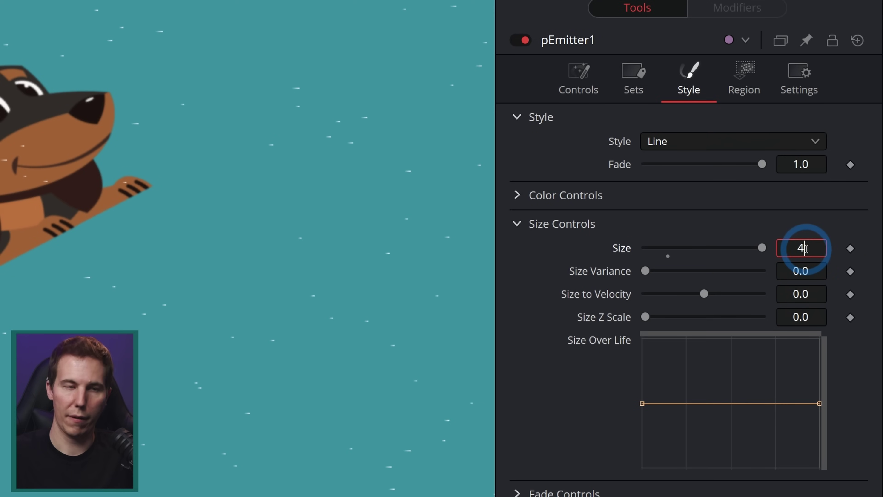
{"action": "key", "text": "Tab"}
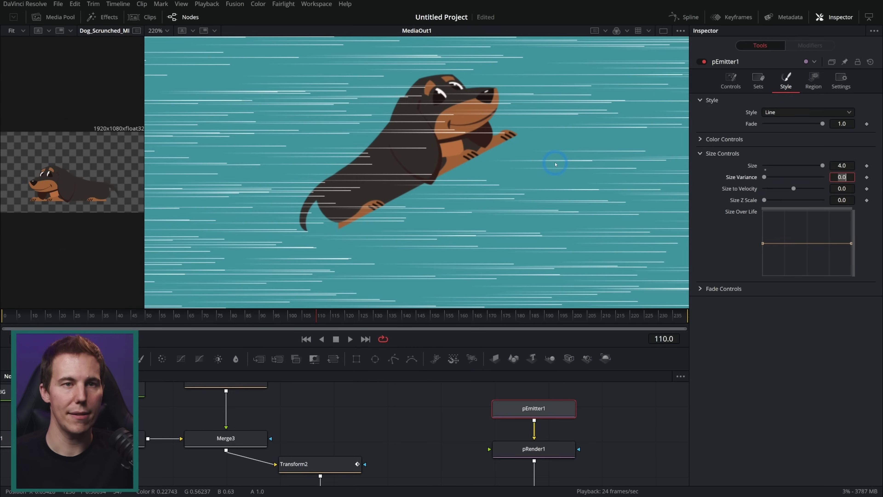
{"action": "left_click", "coordinate": [350, 339]}
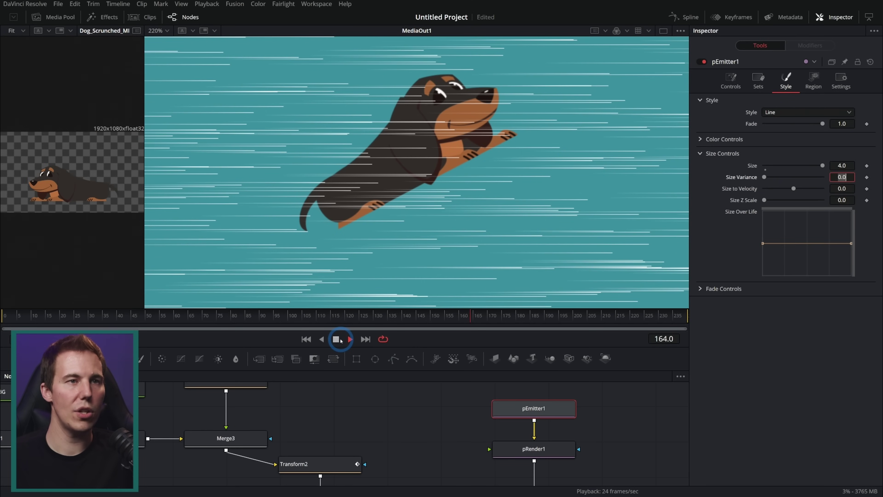
{"action": "left_click", "coordinate": [340, 340]}
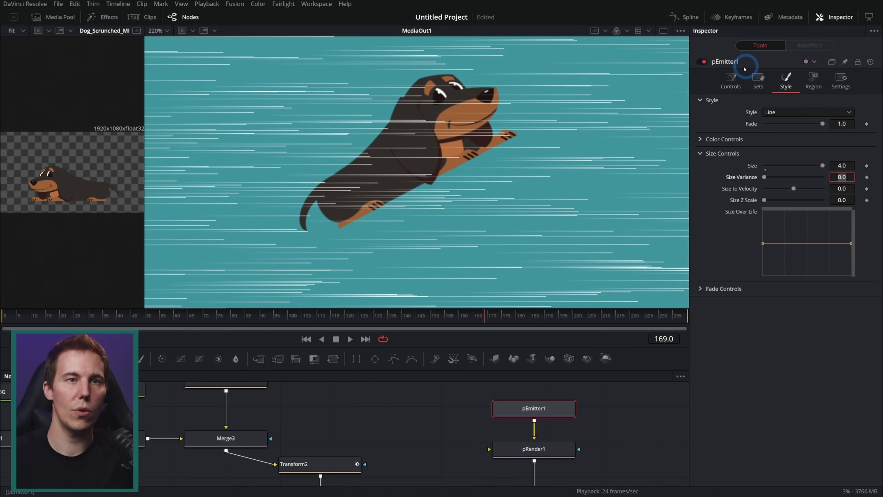
Set pEmitter1's particle Number to 1 and play back the thinned-out lines.
{"action": "left_click", "coordinate": [730, 80]}
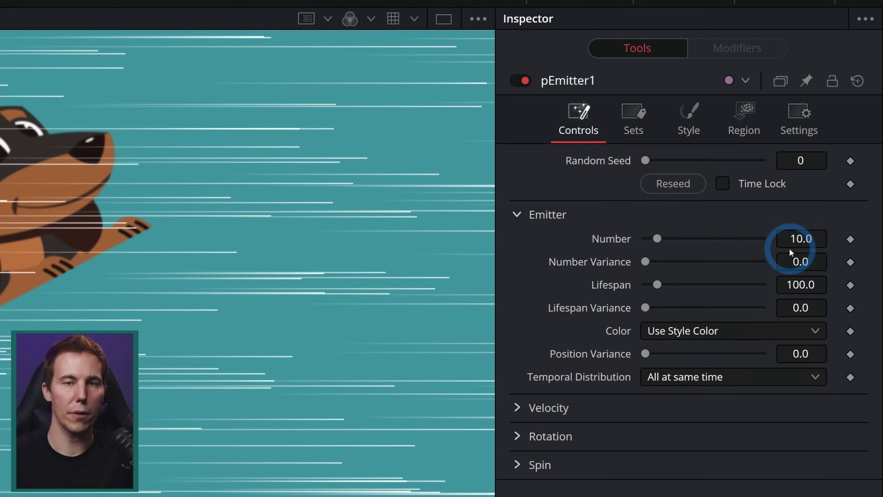
{"action": "double_click", "coordinate": [794, 239]}
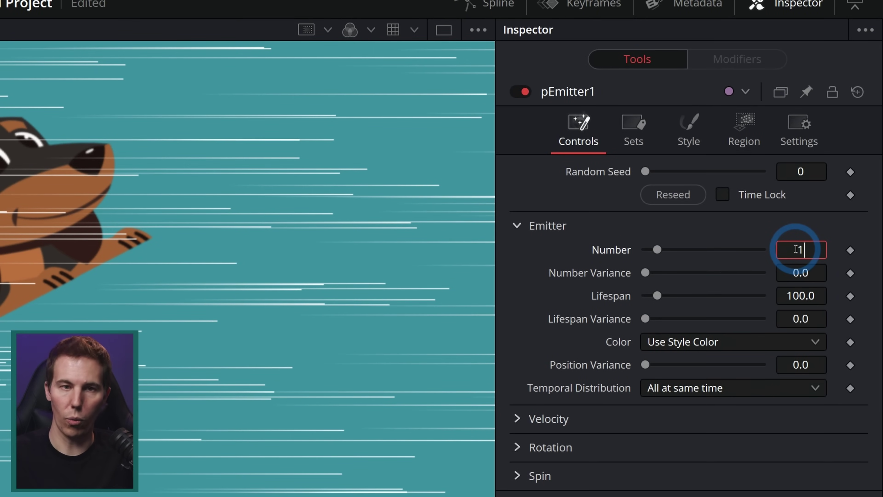
{"action": "type", "text": "1"}
{"action": "key", "text": "Tab"}
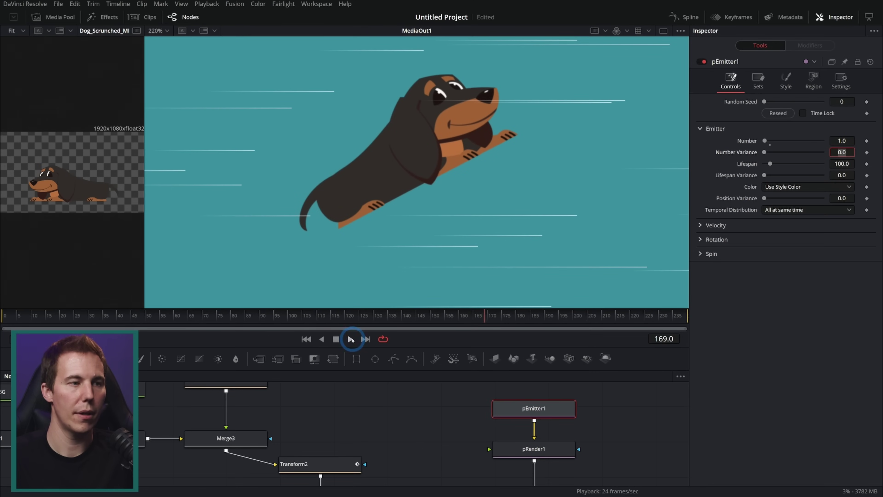
{"action": "left_click", "coordinate": [351, 339]}
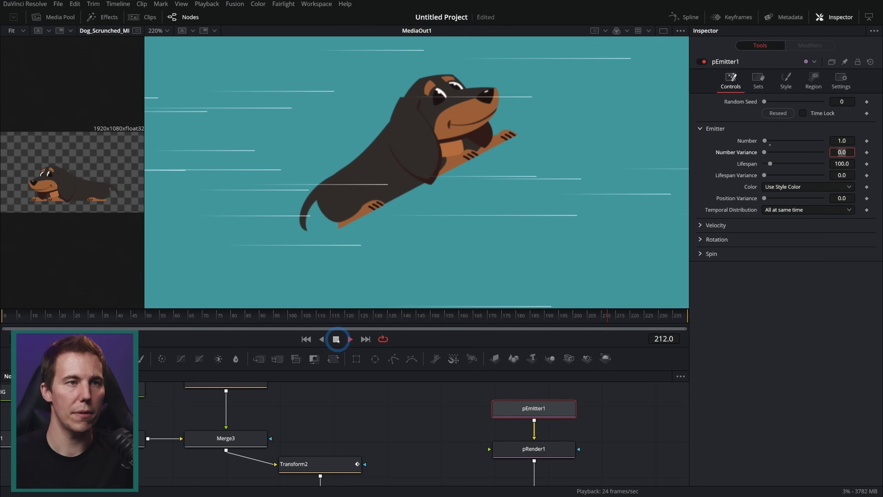
{"action": "left_click", "coordinate": [336, 339]}
Raise pEmitter1's Velocity in stages to about 0.26, judging the speed of the lines in playback.
{"action": "left_click", "coordinate": [699, 226]}
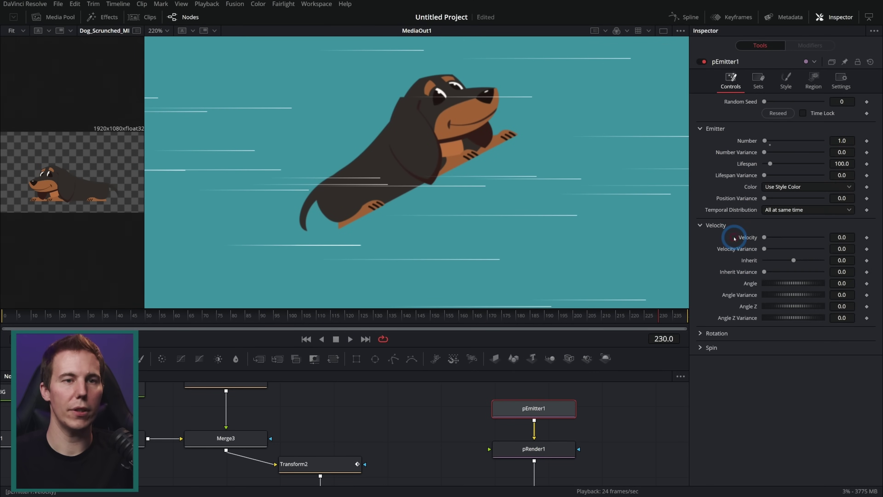
{"action": "left_click_drag", "start_coordinate": [764, 239], "coordinate": [769, 238]}
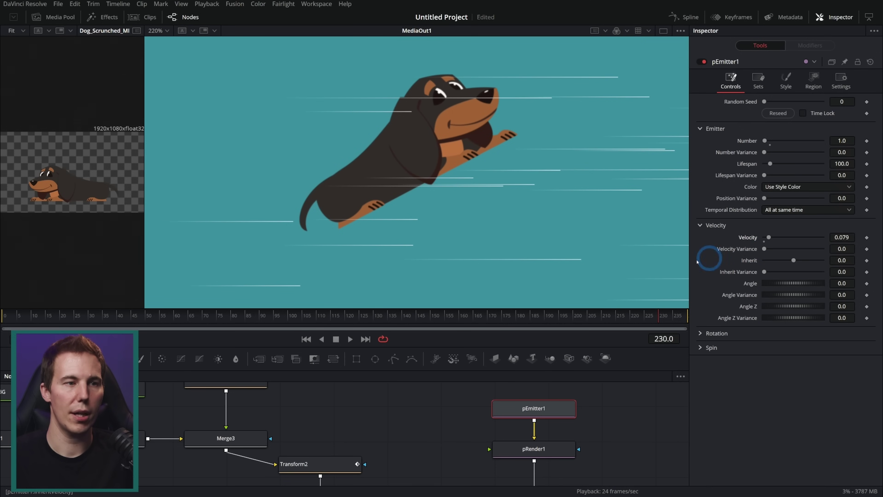
{"action": "left_click", "coordinate": [349, 339]}
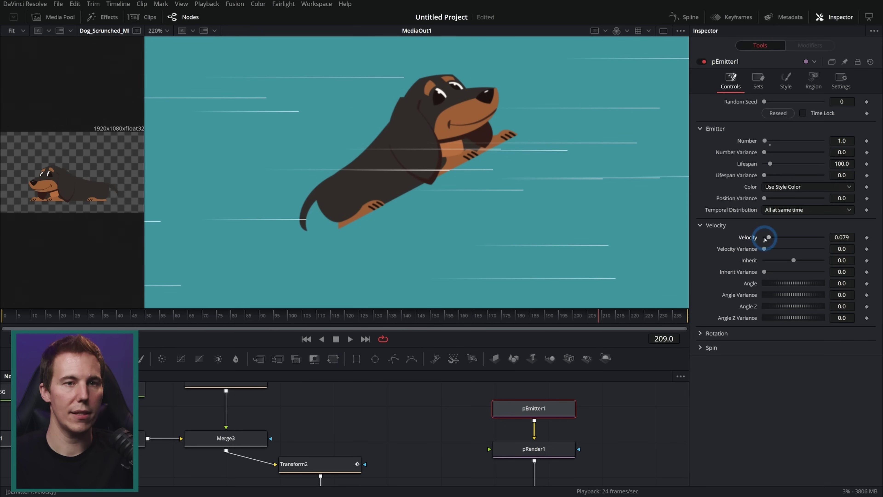
{"action": "left_click_drag", "start_coordinate": [764, 238], "coordinate": [771, 238]}
{"action": "left_click", "coordinate": [357, 320]}
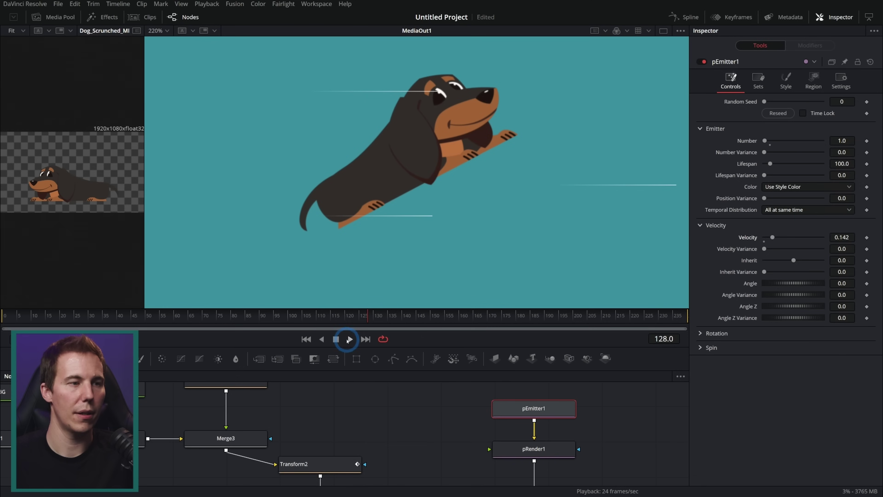
{"action": "left_click", "coordinate": [348, 339]}
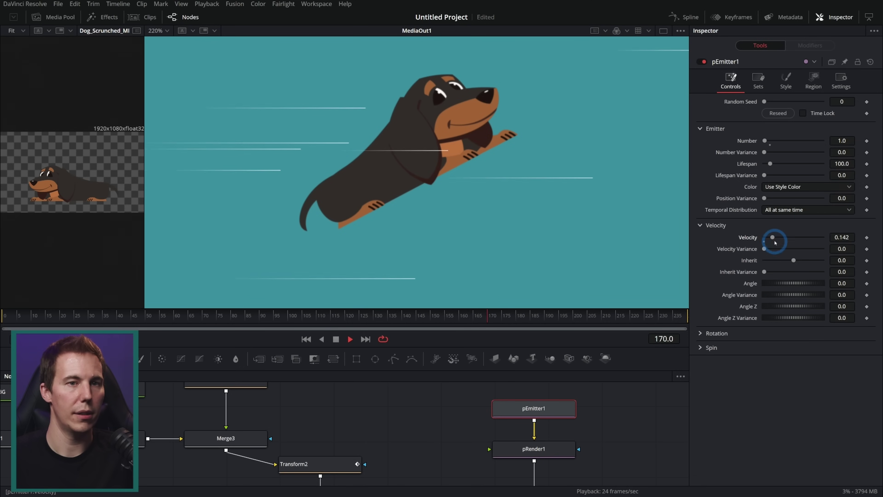
{"action": "left_click_drag", "start_coordinate": [774, 242], "coordinate": [782, 242]}
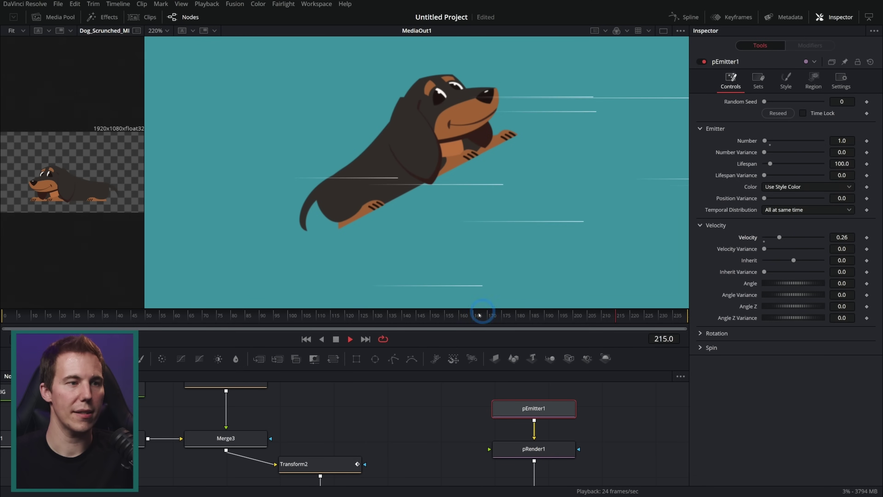
{"action": "left_click", "coordinate": [335, 339]}
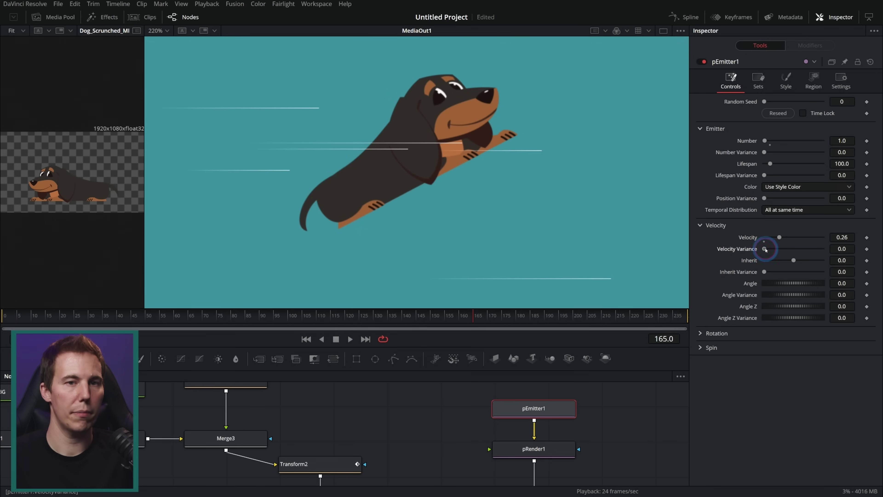
Set pEmitter1's Velocity Variance to about 0.11 and play back the varied line speeds.
{"action": "left_click_drag", "start_coordinate": [767, 249], "coordinate": [770, 249]}
{"action": "left_click", "coordinate": [350, 339]}
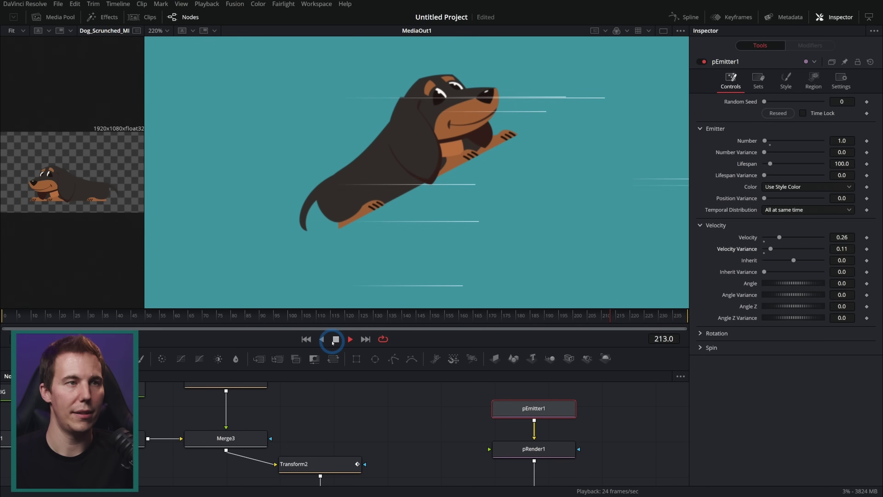
{"action": "left_click", "coordinate": [334, 340]}
Set the particles' velocity Angle to 62.6 and their Rotation Mode to Rotation Relative to Motion.
{"action": "left_click", "coordinate": [745, 295]}
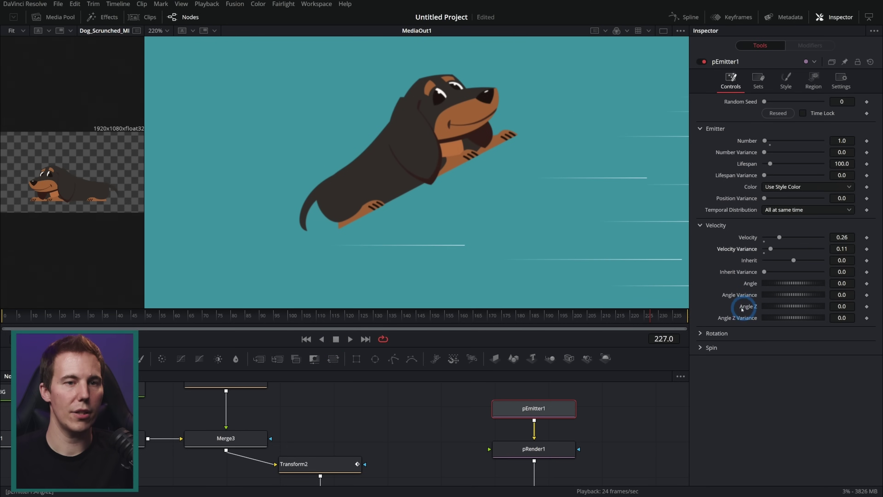
{"action": "left_click", "coordinate": [705, 321]}
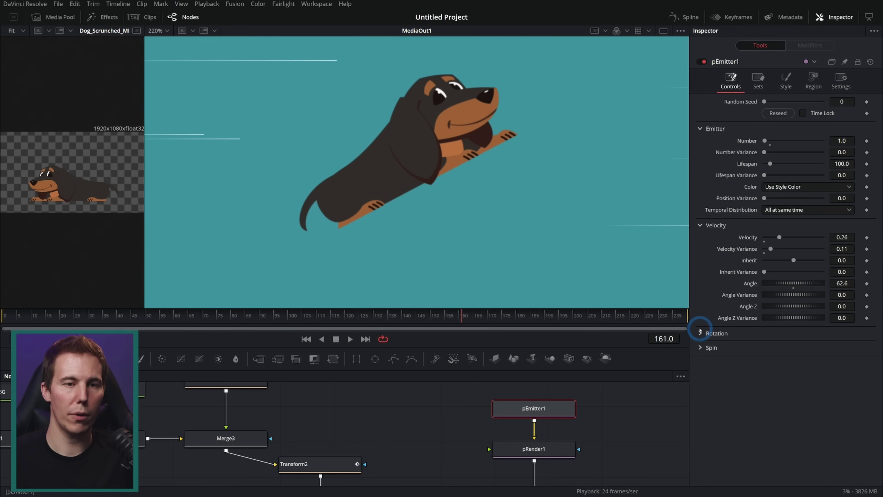
{"action": "left_click", "coordinate": [700, 332]}
{"action": "left_click", "coordinate": [780, 345]}
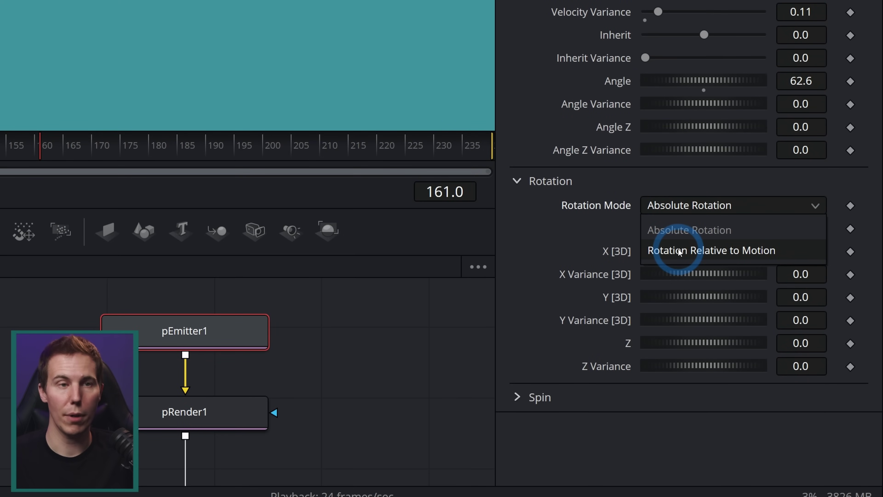
{"action": "left_click", "coordinate": [679, 251]}
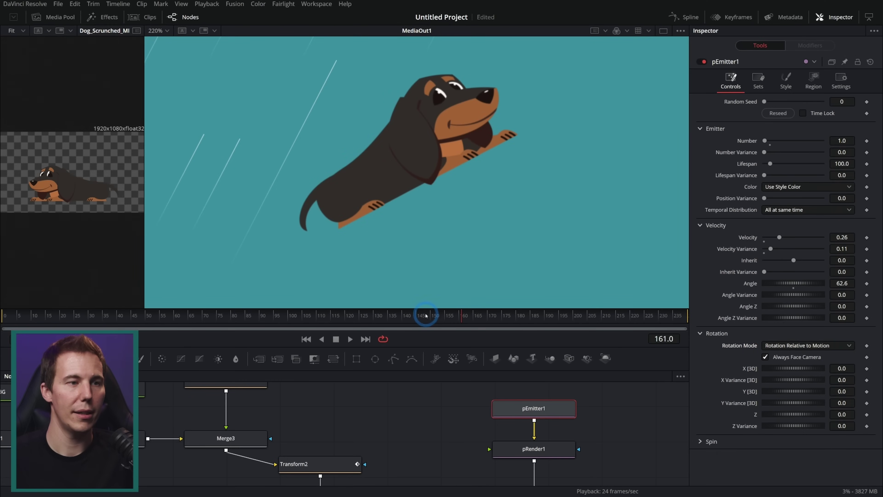
Set pEmitter1's velocity Angle to 208.7 so the lines stream against the dog's flight, and play back the result.
{"action": "left_click_drag", "start_coordinate": [426, 315], "coordinate": [513, 319]}
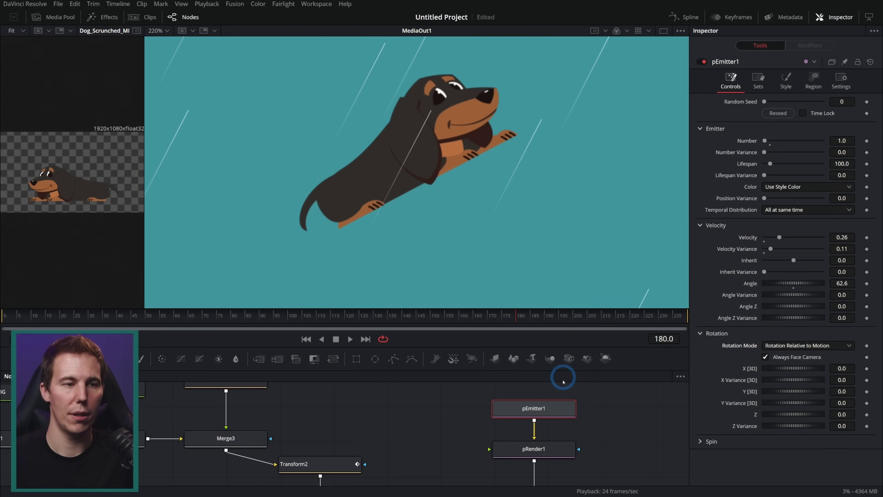
{"action": "left_click_drag", "start_coordinate": [782, 284], "coordinate": [809, 284]}
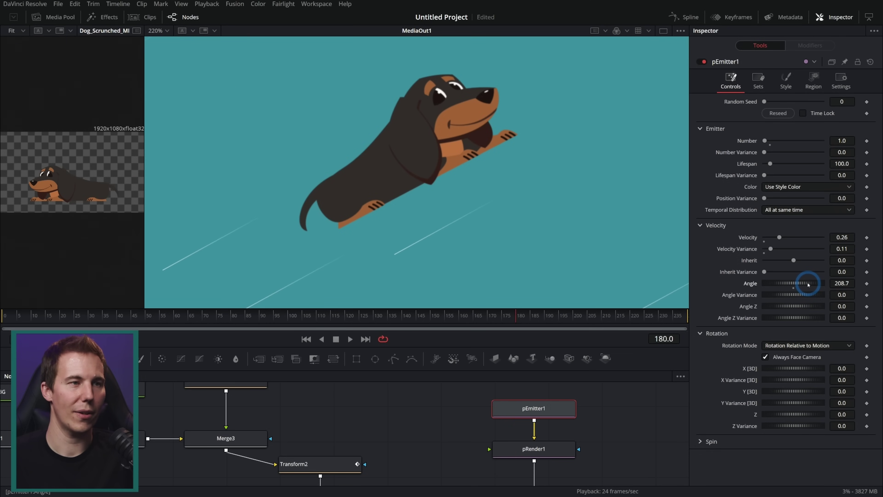
{"action": "left_click", "coordinate": [338, 315]}
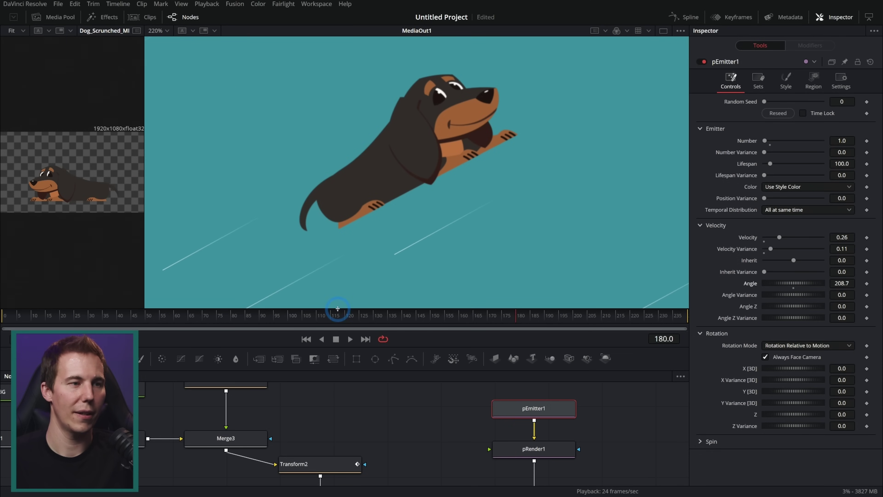
{"action": "left_click", "coordinate": [351, 339]}
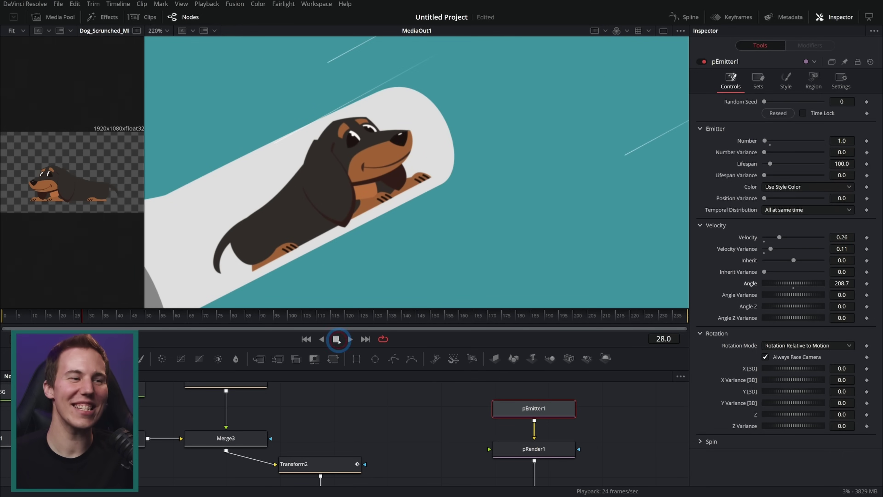
{"action": "left_click", "coordinate": [392, 322]}
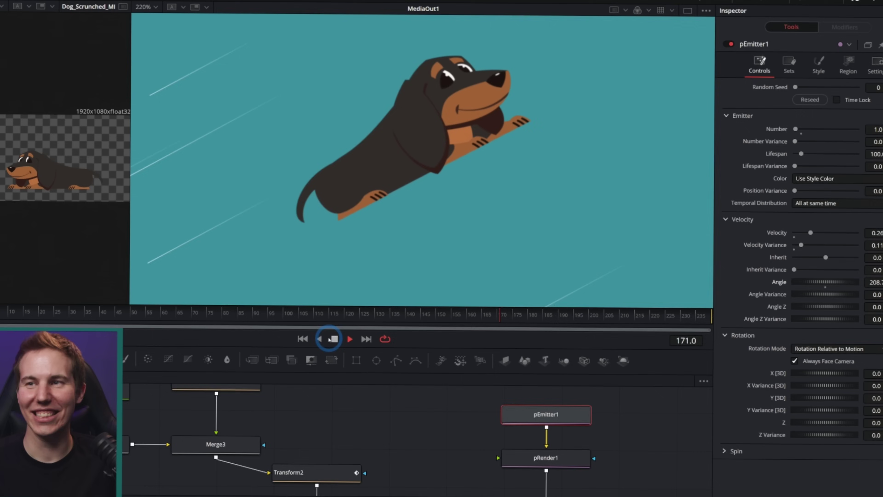
Raise pEmitter1's Velocity to 0.449 and play back the faster lines across the full frame.
{"action": "left_click", "coordinate": [779, 236]}
{"action": "left_click_drag", "start_coordinate": [781, 238], "coordinate": [790, 237]}
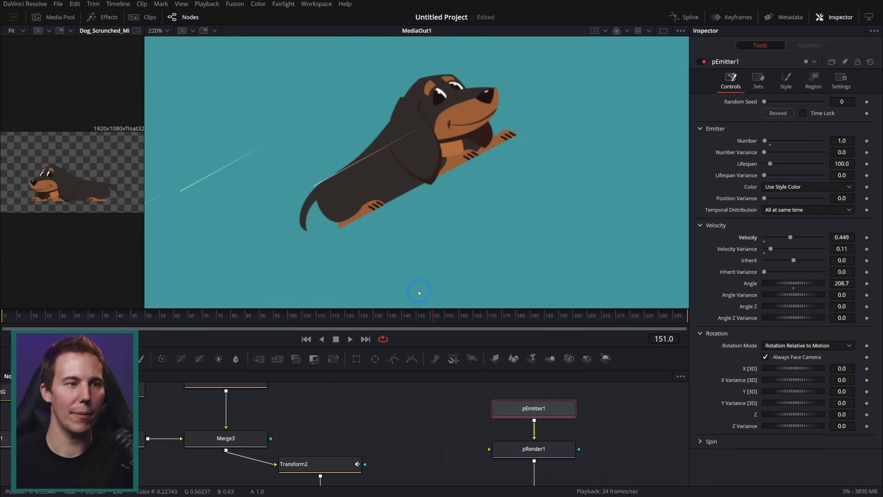
{"action": "left_click", "coordinate": [351, 339]}
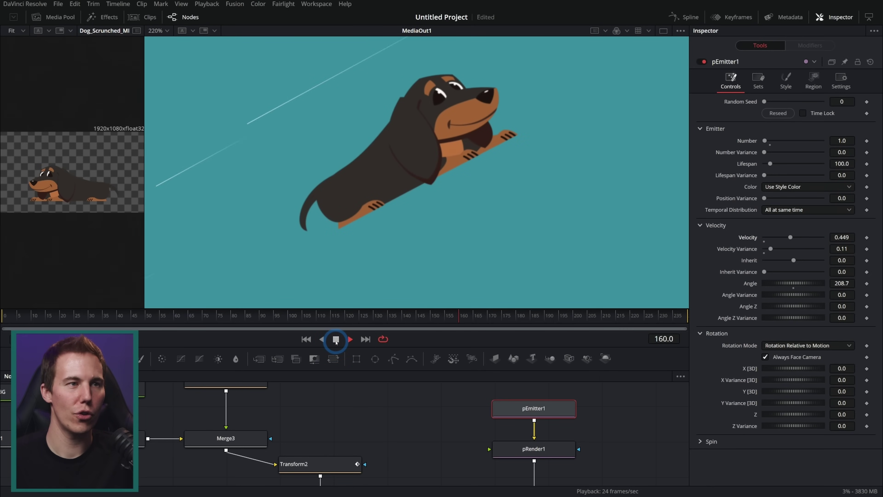
{"action": "scroll", "coordinate": [502, 229], "scroll_direction": "down", "scroll_amount": 2}
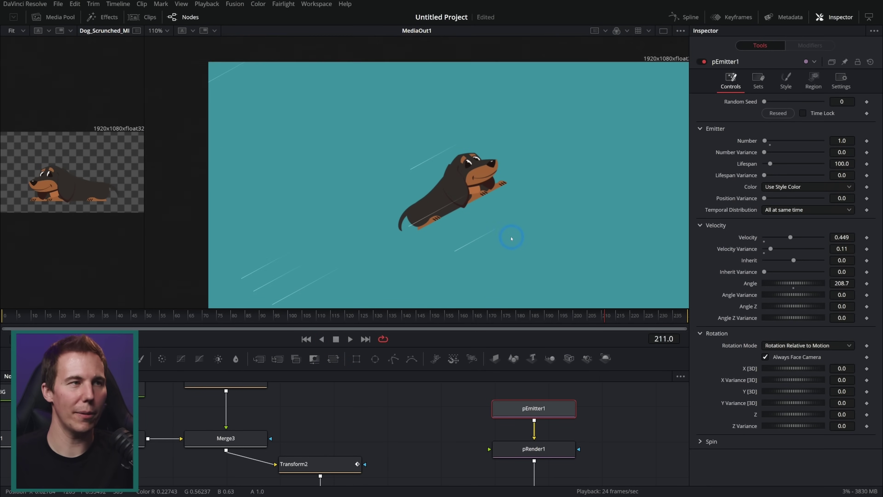
{"action": "scroll", "coordinate": [493, 223], "scroll_direction": "down", "scroll_amount": 2}
Keyframe pEmitter1's Number at 1 just after the launch, lower it to its minimum at frame 83, and play back the timing.
{"action": "left_click_drag", "start_coordinate": [480, 319], "coordinate": [266, 317]}
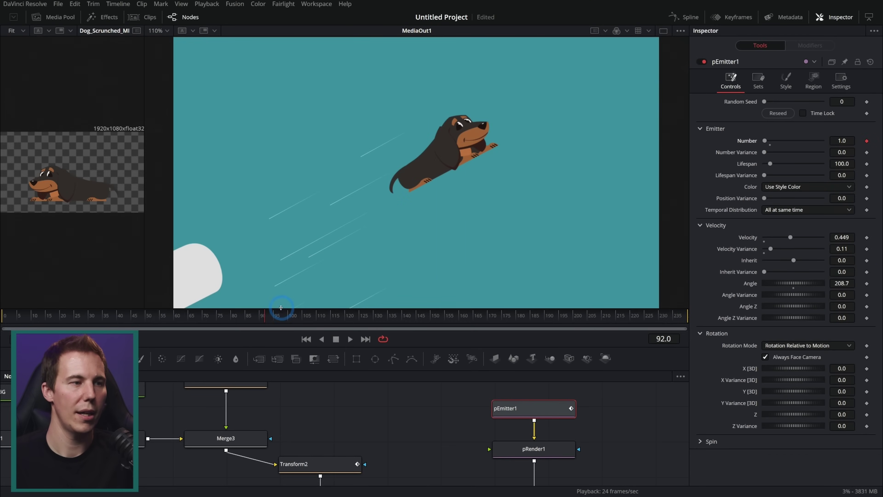
{"action": "left_click_drag", "start_coordinate": [281, 307], "coordinate": [240, 314]}
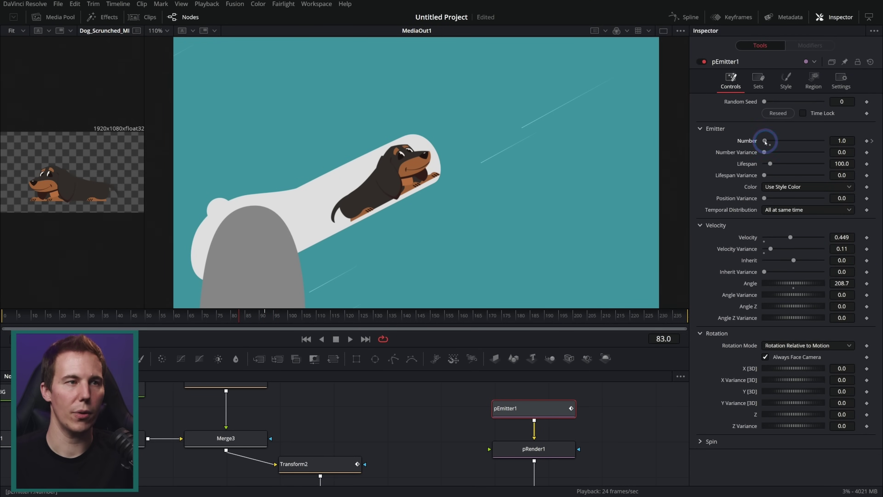
{"action": "left_click_drag", "start_coordinate": [765, 141], "coordinate": [552, 206]}
{"action": "left_click", "coordinate": [349, 339]}
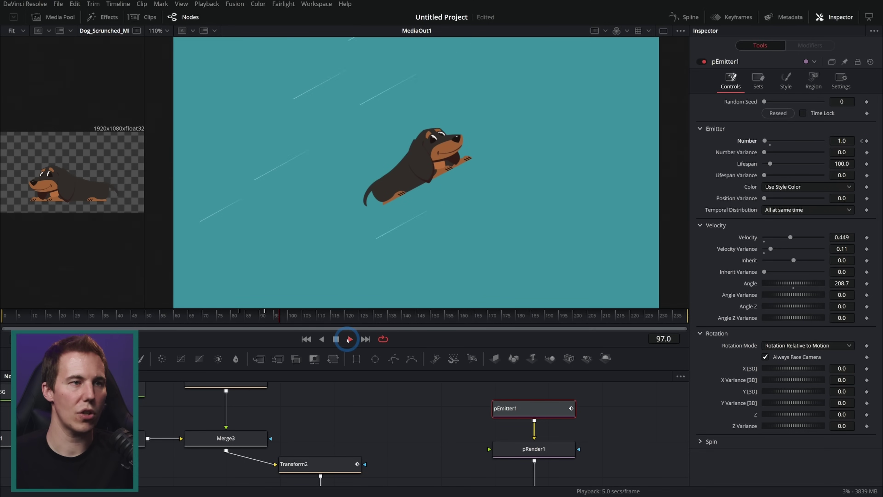
{"action": "left_click", "coordinate": [335, 339]}
{"action": "left_click", "coordinate": [216, 316]}
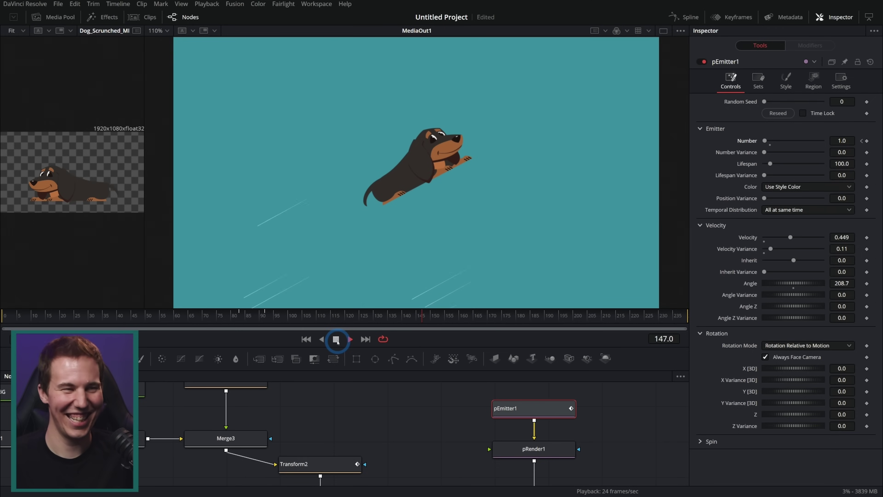
{"action": "left_click", "coordinate": [337, 342]}
Keyframe Dissolve1's Background/Foreground at 1.0 on frame 86 and 0.0 on frame 87, and play back the swap to the flying dog.
{"action": "scroll", "coordinate": [421, 433], "scroll_direction": "up", "scroll_amount": 5}
{"action": "scroll", "coordinate": [422, 434], "scroll_direction": "left", "scroll_amount": 5}
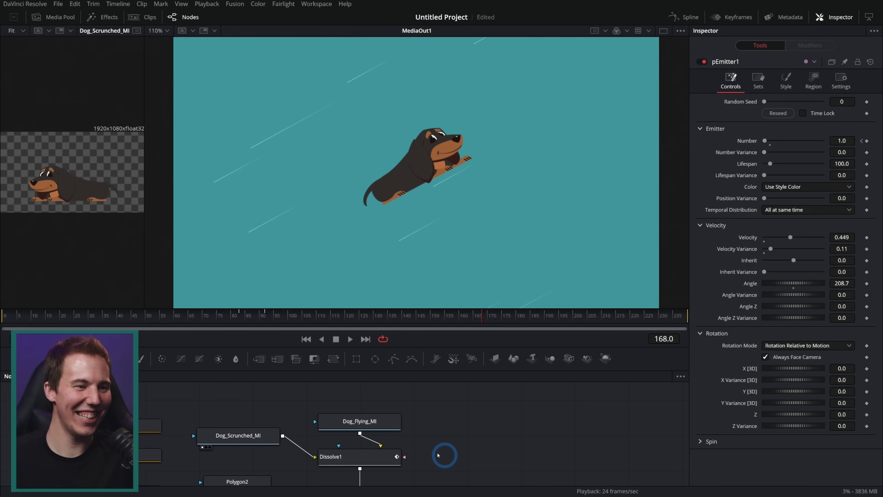
{"action": "left_click", "coordinate": [359, 455]}
{"action": "left_click_drag", "start_coordinate": [280, 315], "coordinate": [248, 315]}
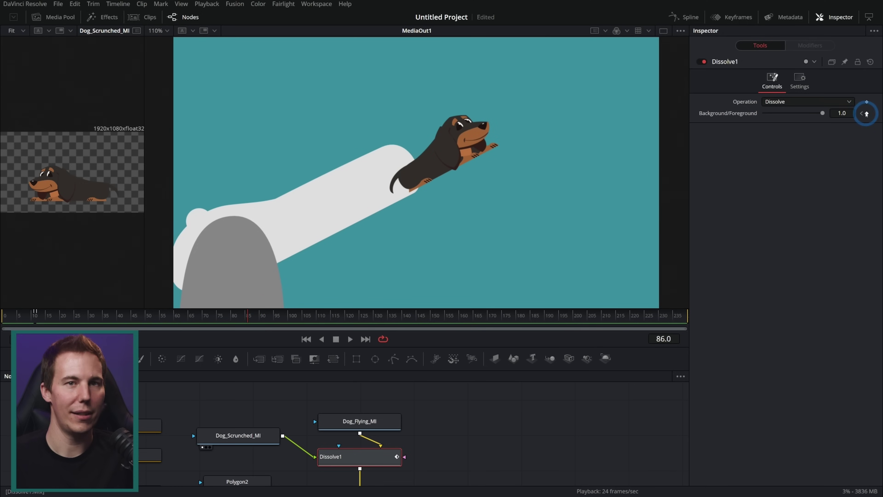
{"action": "left_click", "coordinate": [866, 113]}
{"action": "key", "text": "Right"}
{"action": "left_click_drag", "start_coordinate": [822, 113], "coordinate": [665, 128]}
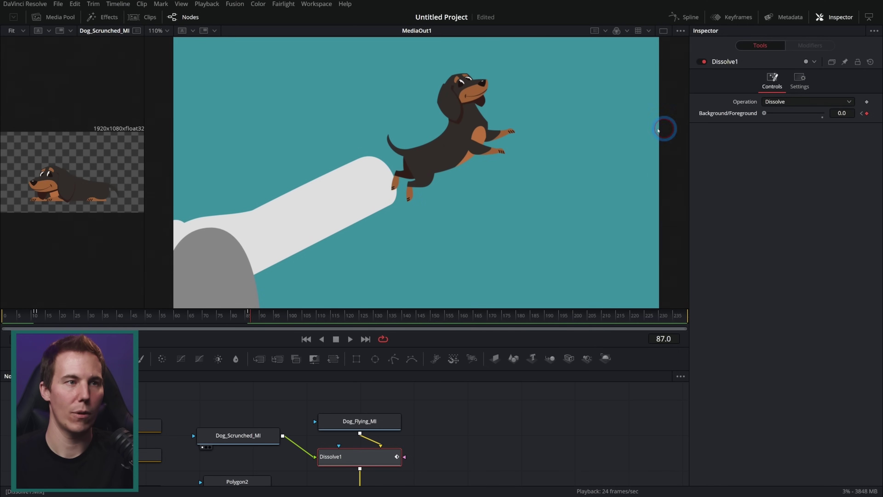
{"action": "left_click", "coordinate": [227, 318]}
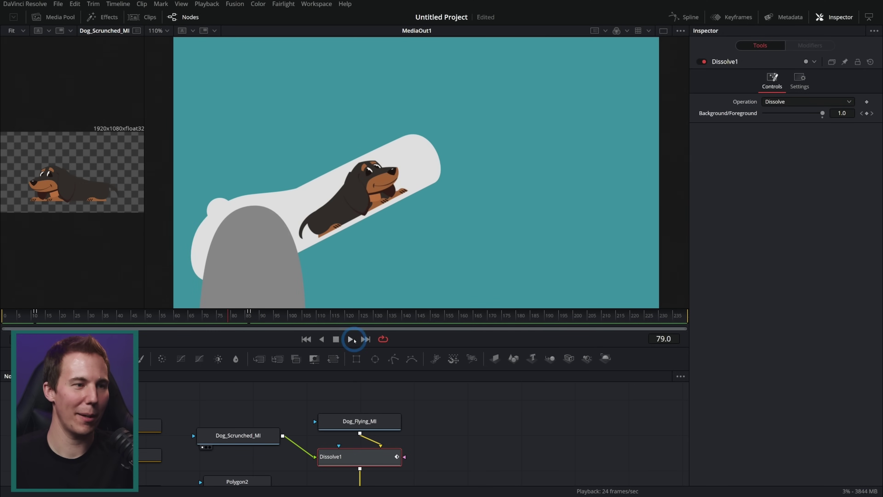
{"action": "left_click", "coordinate": [353, 339]}
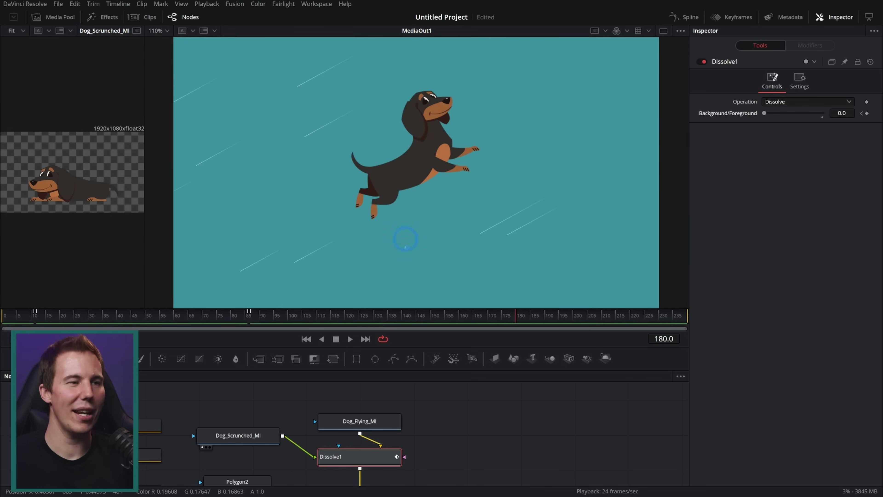
{"action": "left_click_drag", "start_coordinate": [397, 311], "coordinate": [380, 311]}
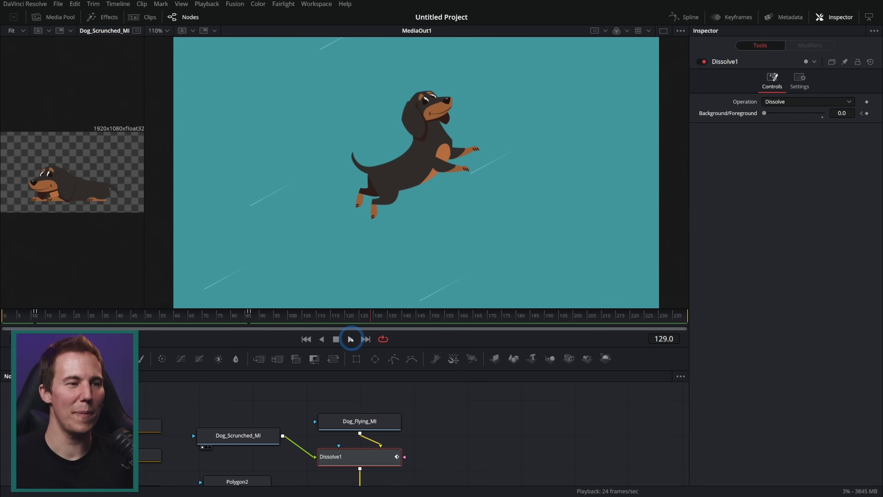
{"action": "left_click", "coordinate": [350, 339]}
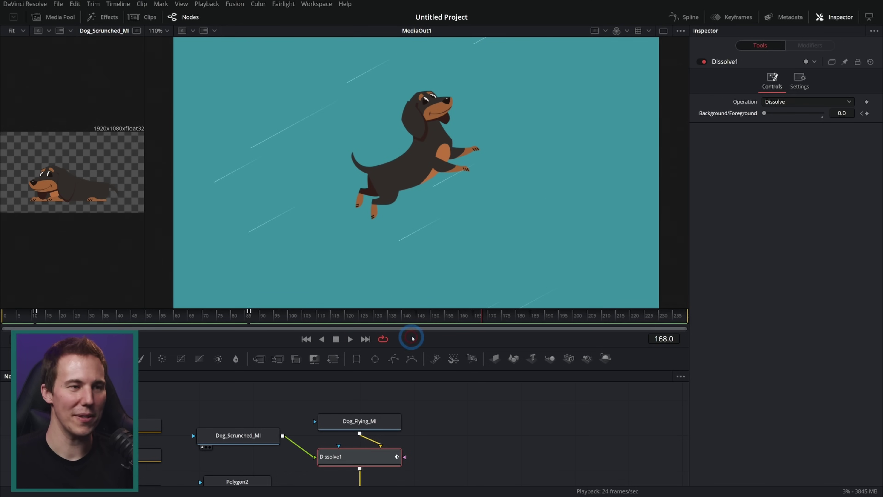
Move the Merge4, Merge5 and MediaOut1 row lower in the node graph and shift Blue_BG away from Merge4 to make room.
{"action": "left_click_drag", "start_coordinate": [413, 338], "coordinate": [450, 187]}
{"action": "scroll", "coordinate": [501, 348], "scroll_direction": "down", "scroll_amount": 5}
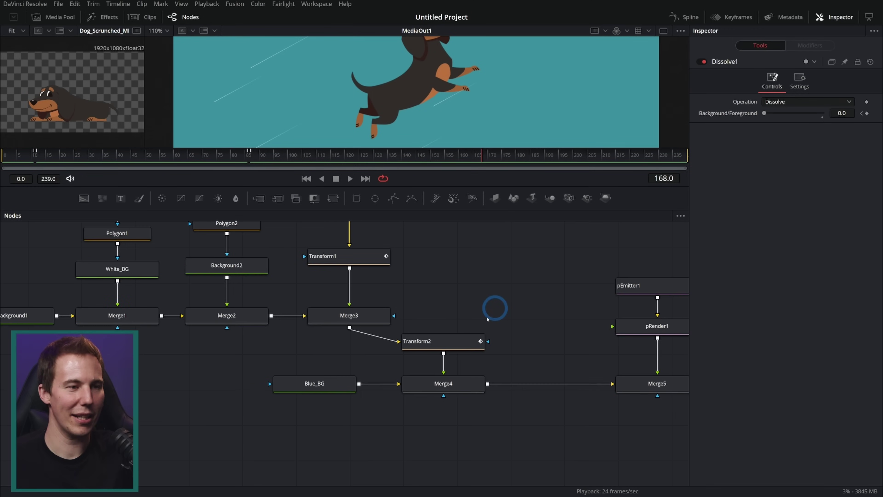
{"action": "scroll", "coordinate": [384, 384], "scroll_direction": "down", "scroll_amount": 3}
{"action": "left_click_drag", "start_coordinate": [587, 402], "coordinate": [307, 360]}
{"action": "left_click_drag", "start_coordinate": [385, 355], "coordinate": [385, 424]}
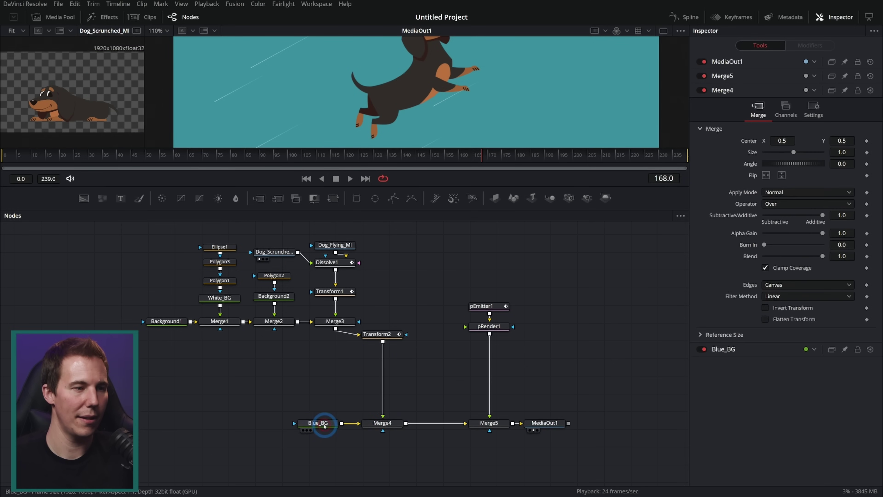
{"action": "left_click_drag", "start_coordinate": [325, 425], "coordinate": [212, 425]}
Insert Merge5 with pRender1 and pEmitter1 between Blue_BG and Merge4, and play back the lines behind the dog.
{"action": "left_click_drag", "start_coordinate": [500, 264], "coordinate": [463, 454]}
{"action": "left_click_drag", "start_coordinate": [487, 322], "coordinate": [489, 383]}
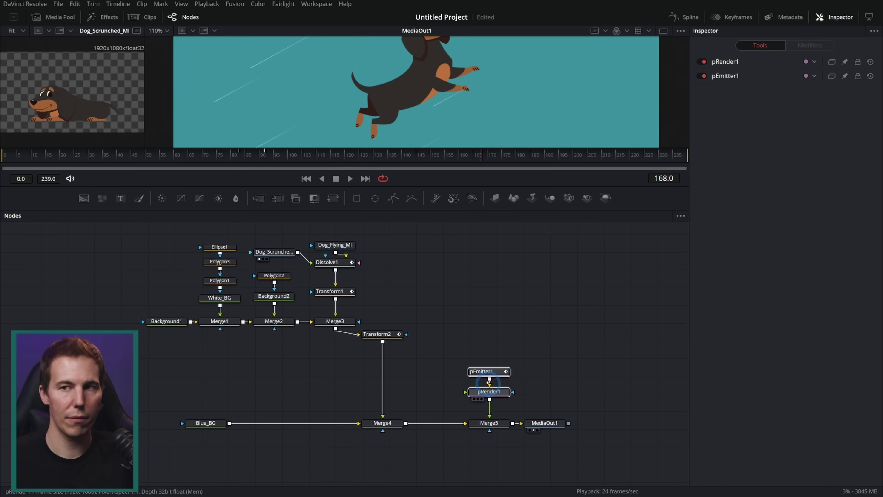
{"action": "mouse_move", "coordinate": [448, 333]}
{"action": "left_mouse_down"}
{"action": "mouse_move", "coordinate": [487, 414]}
{"action": "mouse_move", "coordinate": [503, 427]}
{"action": "mouse_move", "coordinate": [320, 426]}
{"action": "mouse_move", "coordinate": [313, 407]}
{"action": "mouse_move", "coordinate": [311, 426]}
{"action": "left_mouse_up"}
{"action": "left_click", "coordinate": [483, 296]}
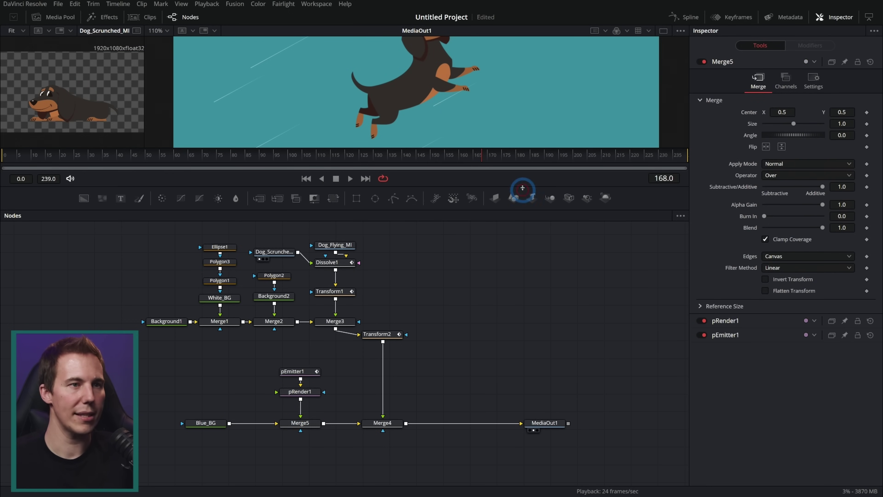
{"action": "left_click_drag", "start_coordinate": [522, 187], "coordinate": [529, 297]}
{"action": "left_click_drag", "start_coordinate": [499, 162], "coordinate": [504, 172]}
{"action": "left_click", "coordinate": [350, 288]}
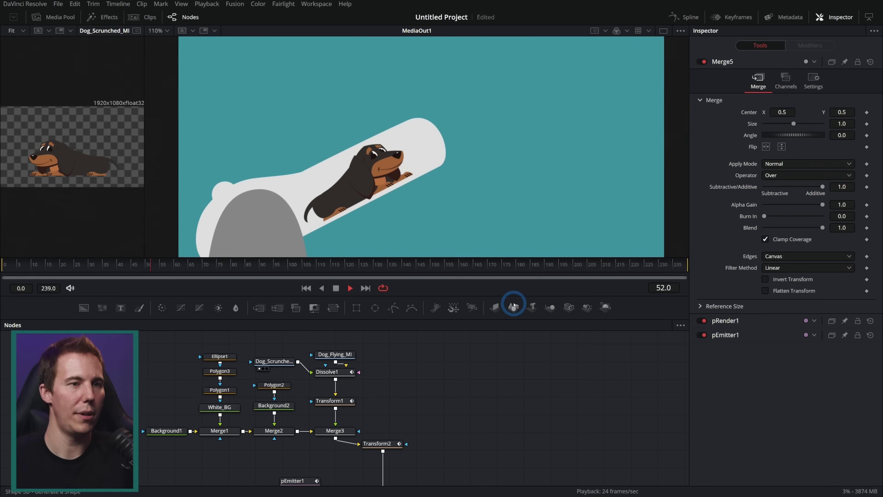
{"action": "left_click_drag", "start_coordinate": [510, 310], "coordinate": [510, 348]}
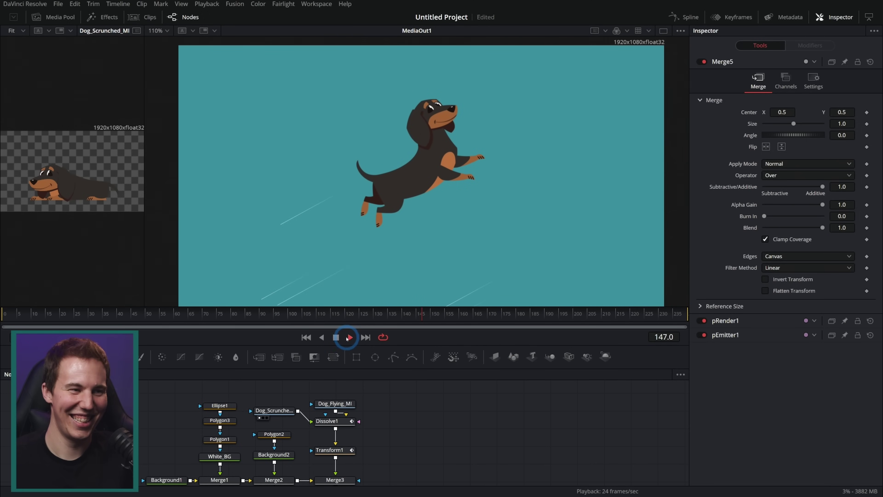
{"action": "left_click", "coordinate": [335, 337]}
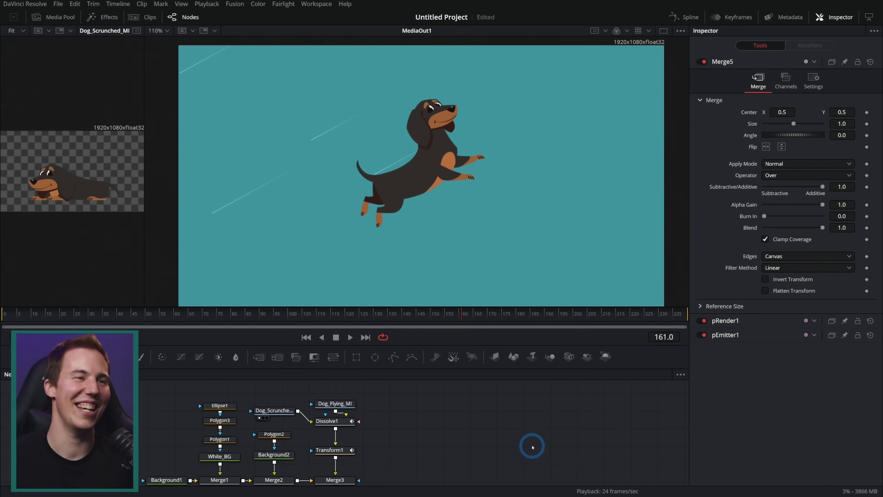
Move the Dog_Flying_MI, Dog_Scrunched_MI and Dissolve1 nodes upward to open space above Transform1.
{"action": "left_click_drag", "start_coordinate": [532, 447], "coordinate": [461, 398]}
{"action": "left_click_drag", "start_coordinate": [498, 440], "coordinate": [539, 479]}
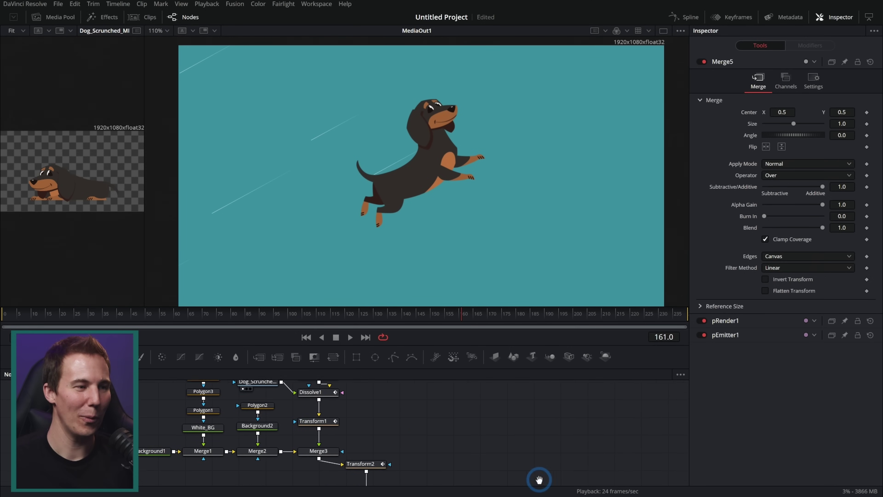
{"action": "left_click_drag", "start_coordinate": [438, 414], "coordinate": [478, 470]}
{"action": "left_click_drag", "start_coordinate": [360, 430], "coordinate": [365, 406]}
{"action": "left_click_drag", "start_coordinate": [417, 393], "coordinate": [303, 452]}
{"action": "left_click_drag", "start_coordinate": [367, 447], "coordinate": [367, 414]}
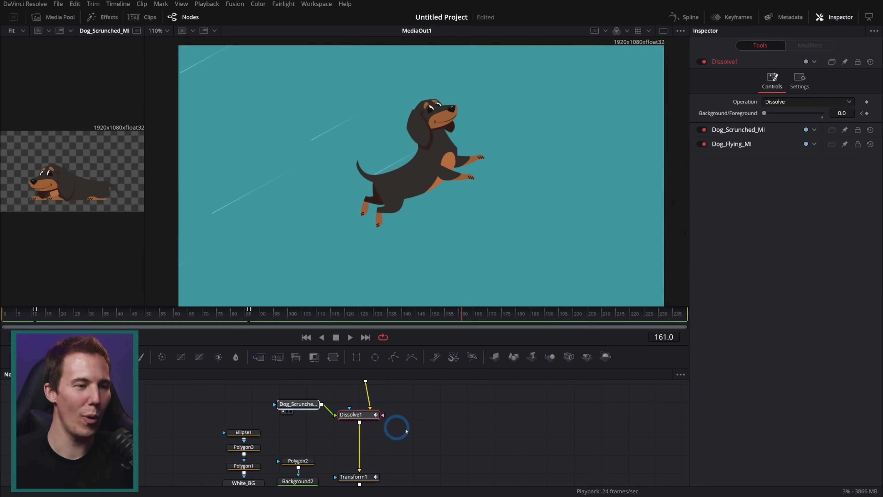
{"action": "left_click", "coordinate": [437, 439]}
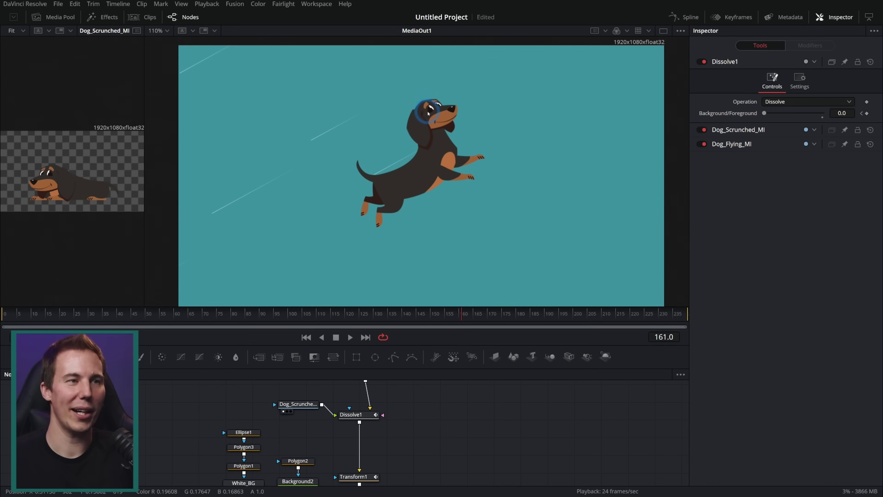
Insert a Merge node between Dissolve1 and Transform1 and view its output close up on the dog's eyes.
{"action": "scroll", "coordinate": [419, 113], "scroll_direction": "up", "scroll_amount": 2}
{"action": "scroll", "coordinate": [430, 121], "scroll_direction": "up", "scroll_amount": 5}
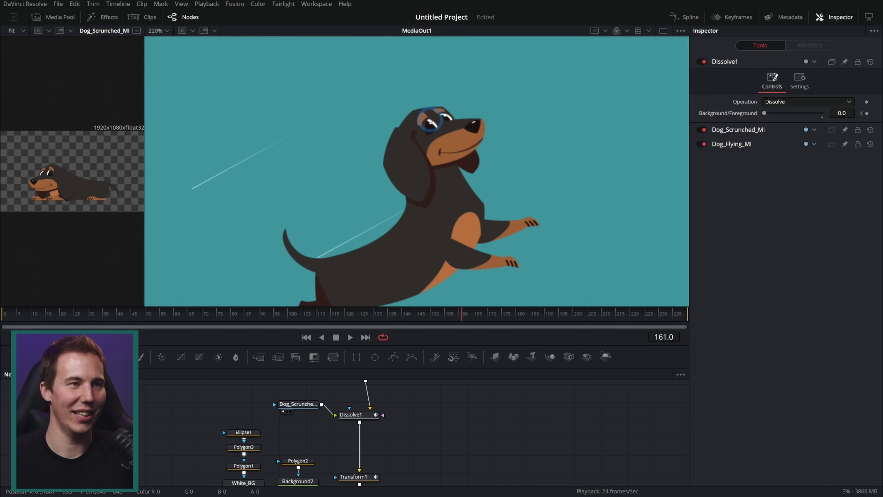
{"action": "scroll", "coordinate": [428, 143], "scroll_direction": "up", "scroll_amount": 2}
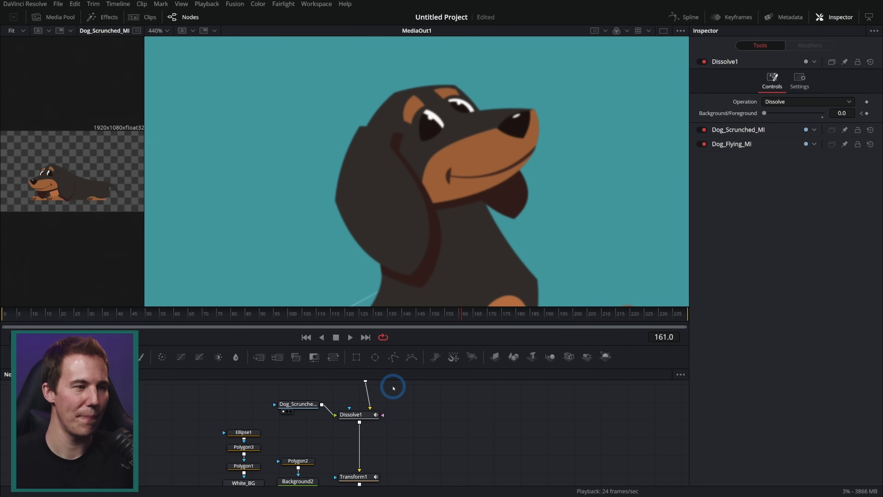
{"action": "left_click_drag", "start_coordinate": [259, 357], "coordinate": [360, 445]}
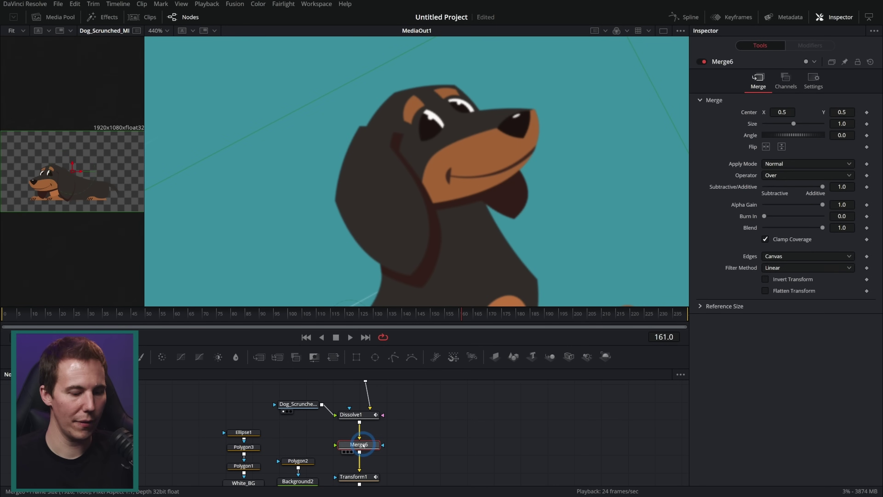
{"action": "key", "text": "2"}
{"action": "left_click_drag", "start_coordinate": [363, 172], "coordinate": [516, 193]}
{"action": "scroll", "coordinate": [499, 227], "scroll_direction": "down", "scroll_amount": 5}
{"action": "scroll", "coordinate": [428, 148], "scroll_direction": "up", "scroll_amount": 3}
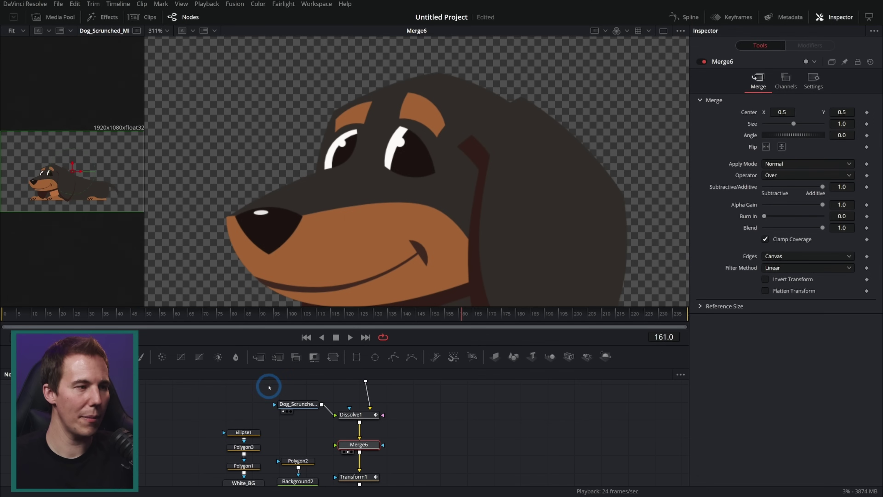
Add a Background node beside Merge6 and sample its color from the dark brown fur on the dog's head.
{"action": "left_click_drag", "start_coordinate": [178, 419], "coordinate": [447, 438]}
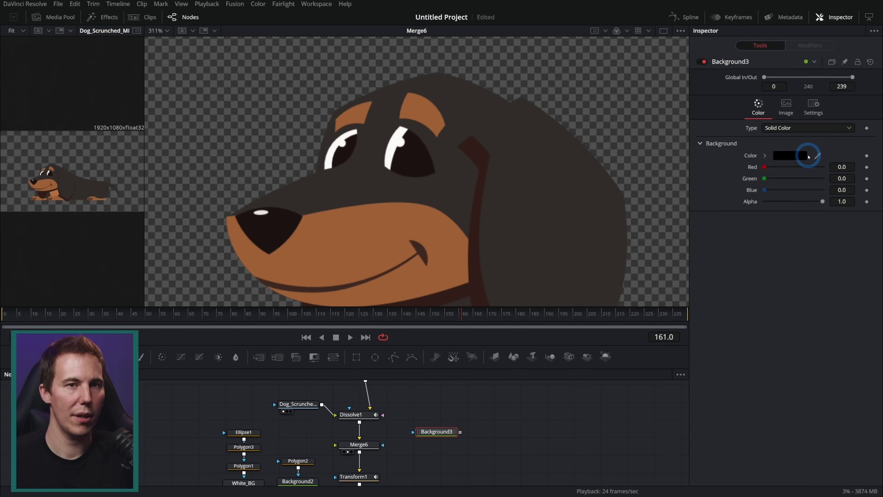
{"action": "left_click_drag", "start_coordinate": [818, 155], "coordinate": [456, 175]}
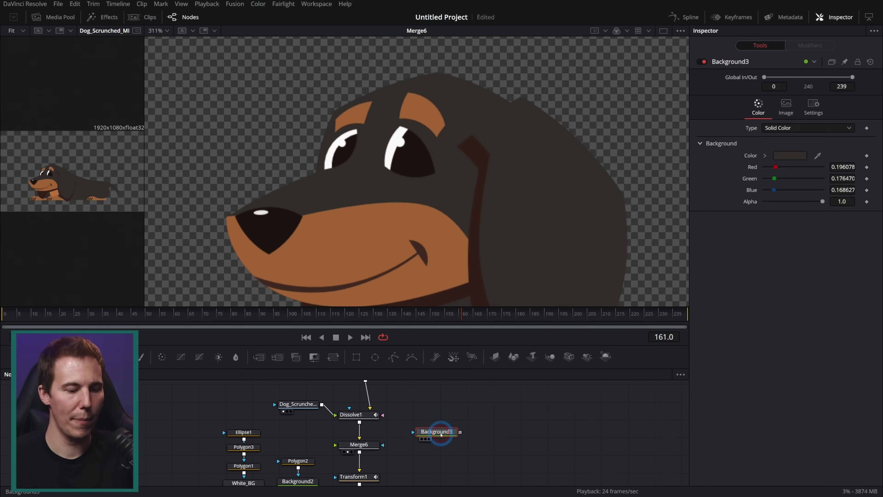
Rename the Background3 node as Grey_BG and connect it to Merge6 as the foreground.
{"action": "key", "text": "F2"}
{"action": "type", "text": "Grey_B"}
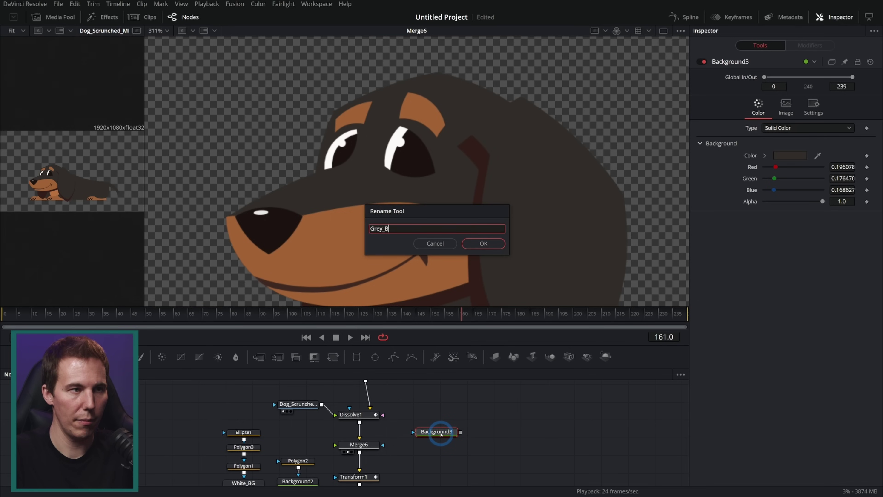
{"action": "type", "text": "G"}
{"action": "key", "text": "Return"}
{"action": "left_click_drag", "start_coordinate": [438, 431], "coordinate": [357, 448]}
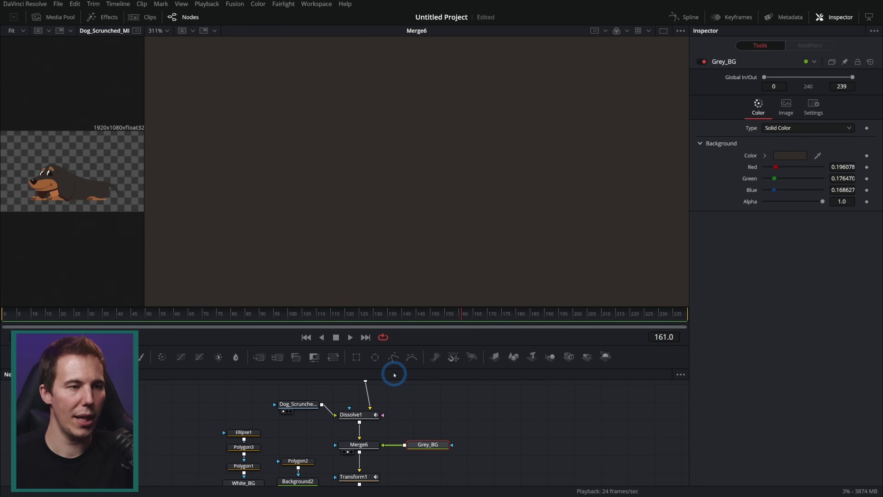
Add a Polygon mask to Grey_BG and trace a closed shape around the dog's near eye.
{"action": "left_click_drag", "start_coordinate": [394, 360], "coordinate": [450, 444]}
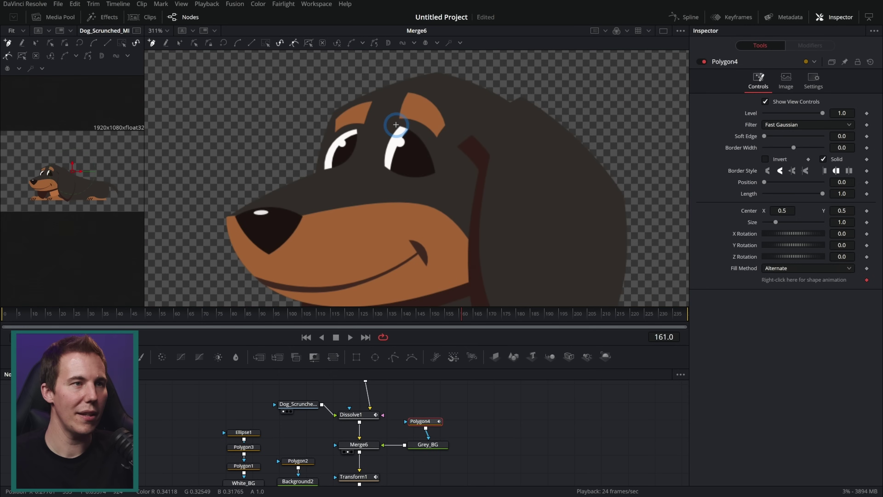
{"action": "left_click", "coordinate": [399, 123]}
{"action": "left_click", "coordinate": [387, 146]}
{"action": "left_click", "coordinate": [381, 158]}
{"action": "scroll", "coordinate": [396, 140], "scroll_direction": "up", "scroll_amount": 2}
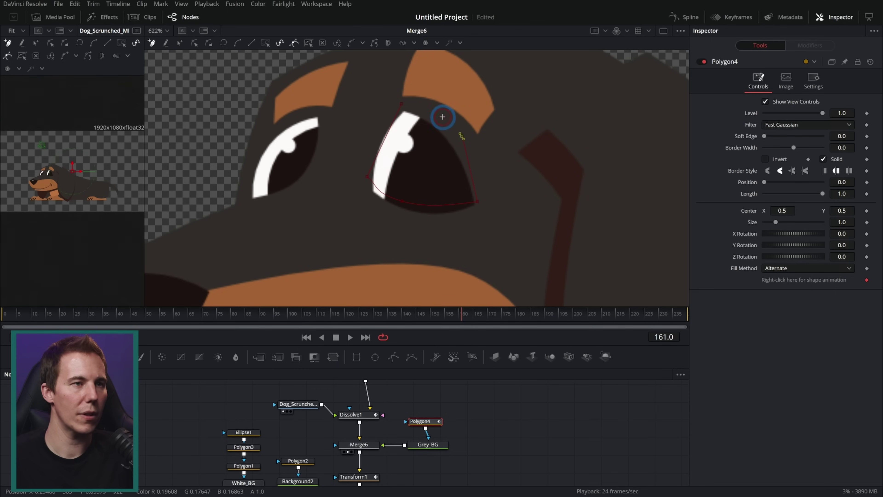
{"action": "left_click", "coordinate": [404, 103]}
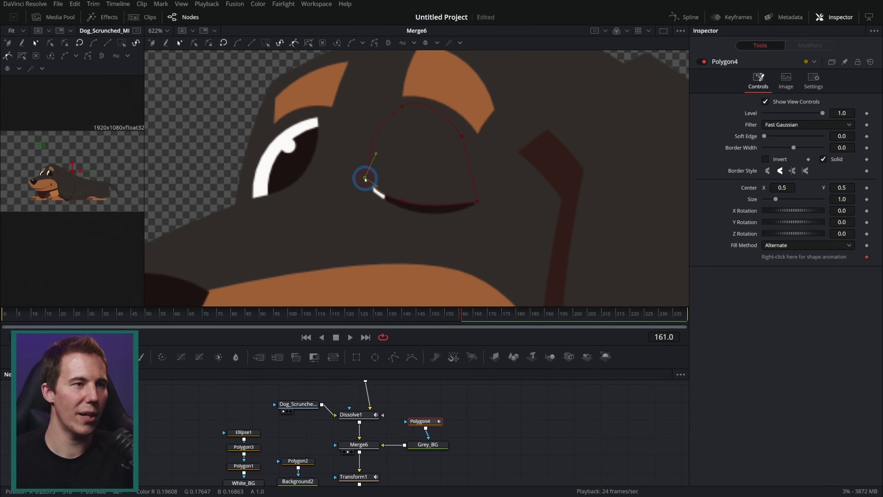
Reshape the mask's lower edge along the bottom of the eye, deleting a surplus point, to leave a thin curved closed-eye line.
{"action": "left_click", "coordinate": [404, 202]}
{"action": "left_click", "coordinate": [435, 205]}
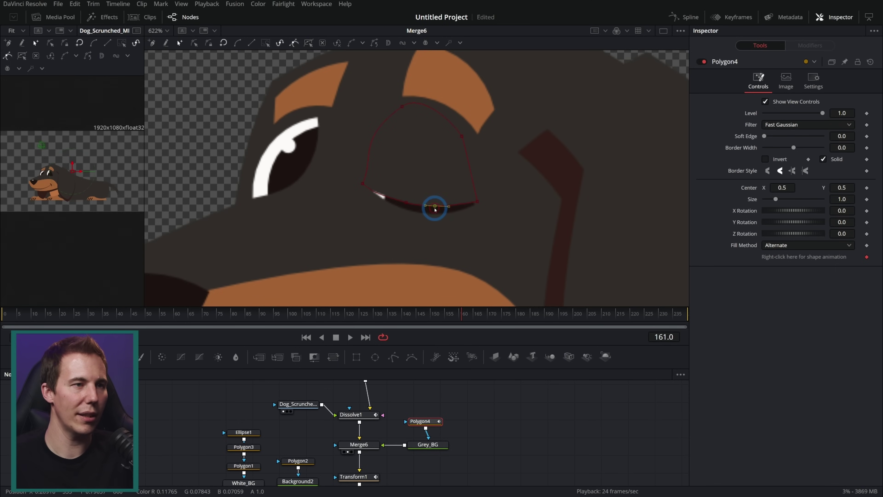
{"action": "key", "text": "Delete"}
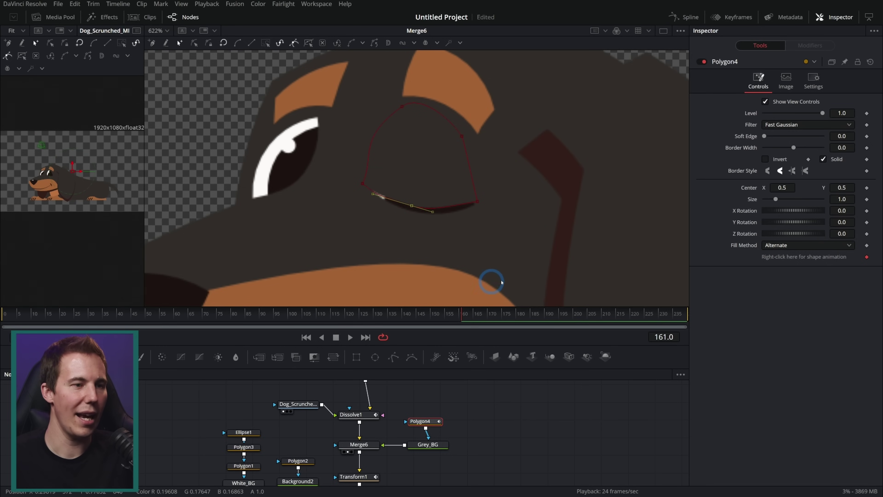
{"action": "left_click", "coordinate": [457, 402]}
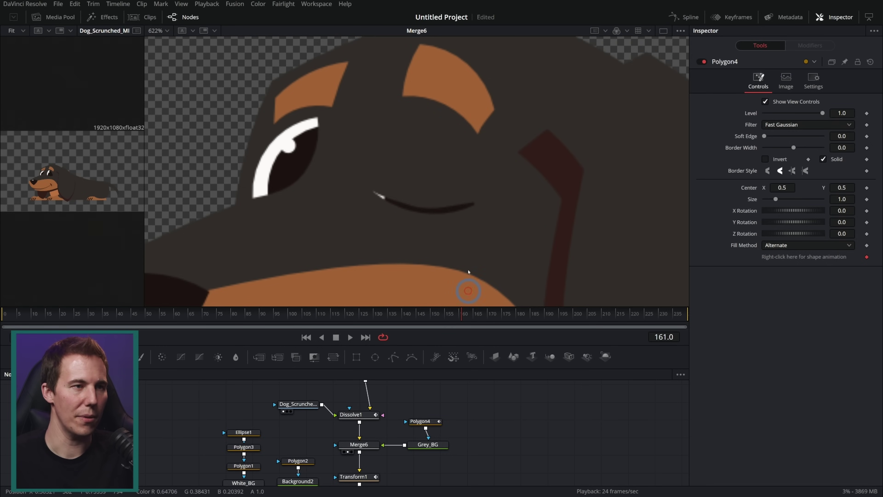
{"action": "scroll", "coordinate": [466, 215], "scroll_direction": "down", "scroll_amount": 5}
{"action": "scroll", "coordinate": [469, 240], "scroll_direction": "up", "scroll_amount": 4}
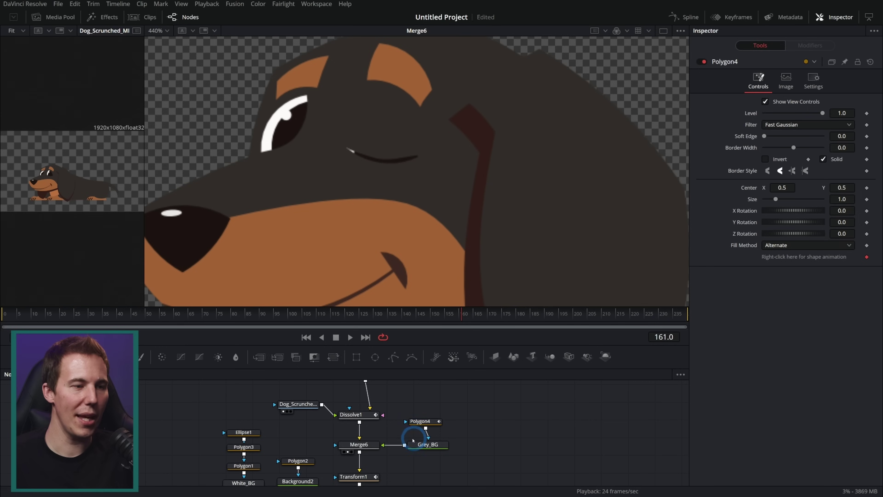
Keyframe Merge6's Blend for a blink: 0.0 at frame 156, 1.0 from frame 157, and 0.0 at frame 161.
{"action": "left_click", "coordinate": [364, 445]}
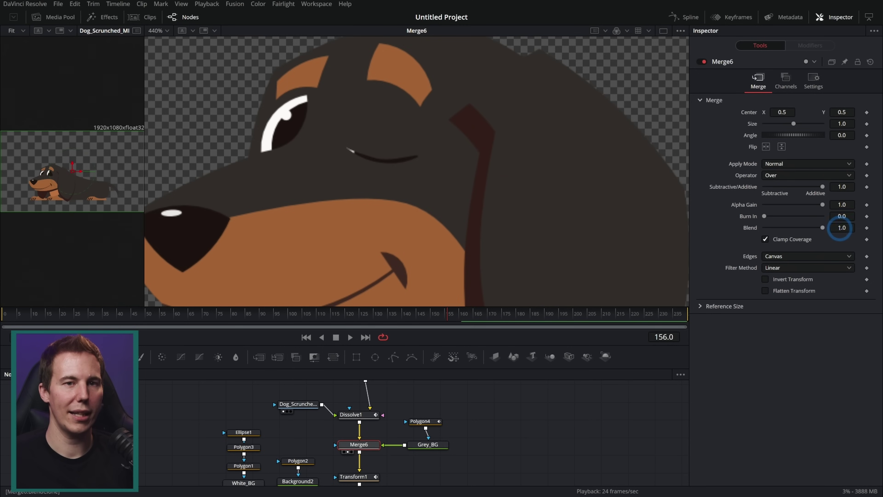
{"action": "left_click_drag", "start_coordinate": [822, 228], "coordinate": [652, 237]}
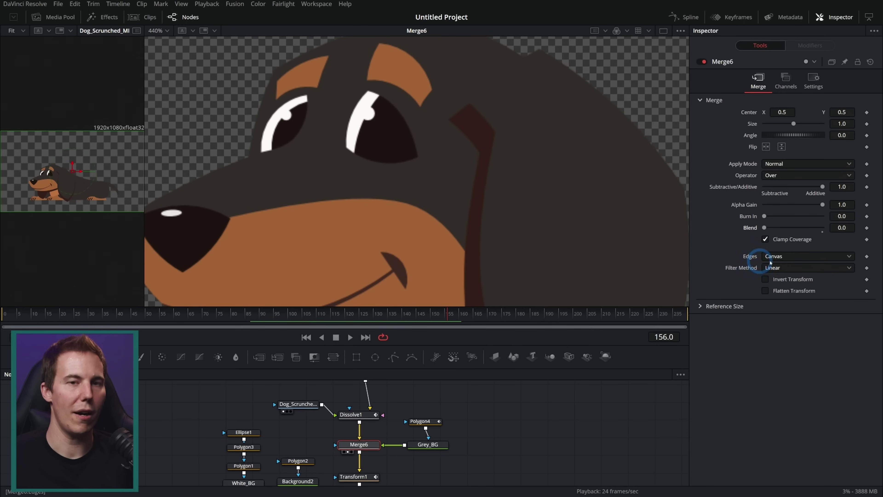
{"action": "left_click", "coordinate": [866, 228]}
{"action": "left_click", "coordinate": [450, 312]}
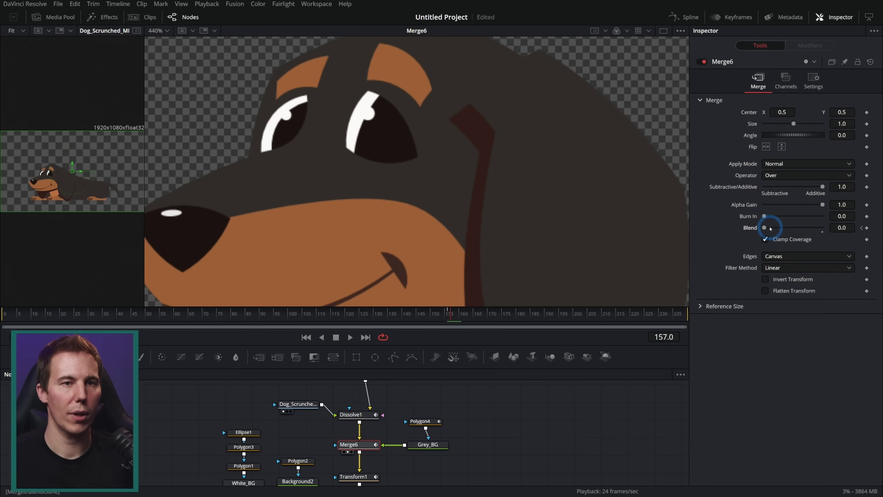
{"action": "double_click", "coordinate": [763, 228]}
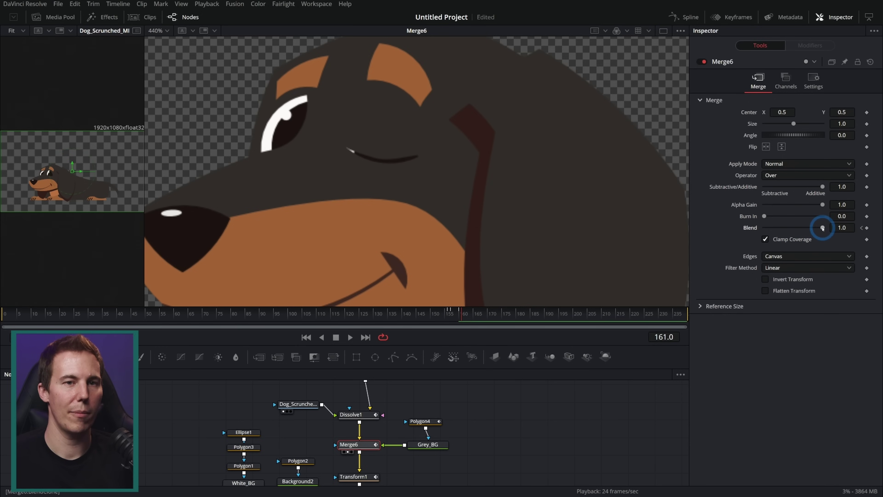
{"action": "left_click_drag", "start_coordinate": [822, 228], "coordinate": [737, 230]}
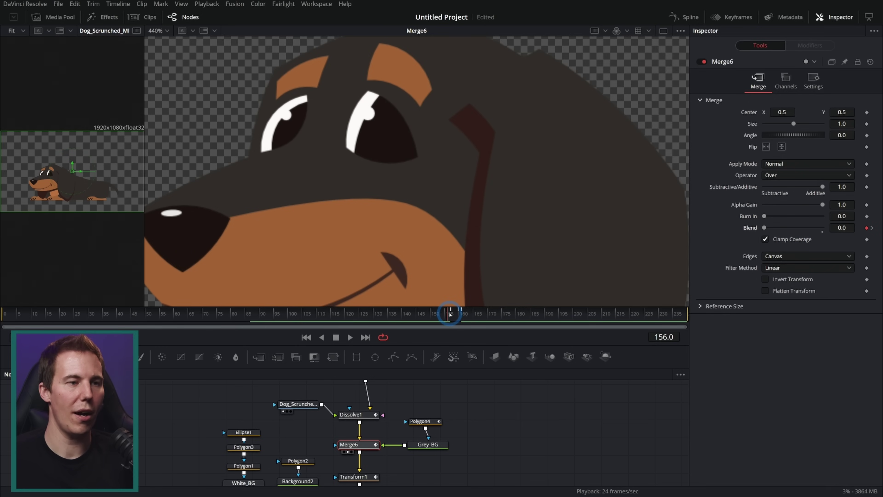
Scrub through frames 156 to 161 and play back the blink in the Merge6 view.
{"action": "left_click_drag", "start_coordinate": [450, 315], "coordinate": [454, 315]}
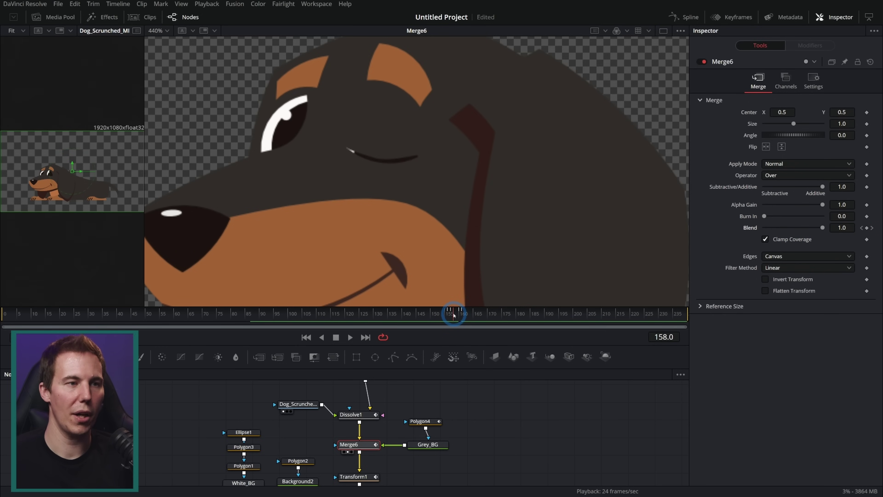
{"action": "left_click_drag", "start_coordinate": [460, 315], "coordinate": [463, 315]}
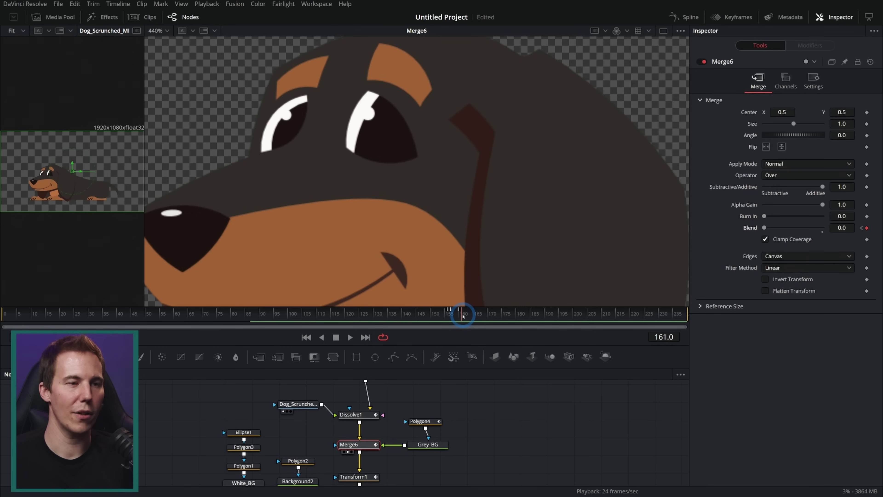
{"action": "key", "text": "space"}
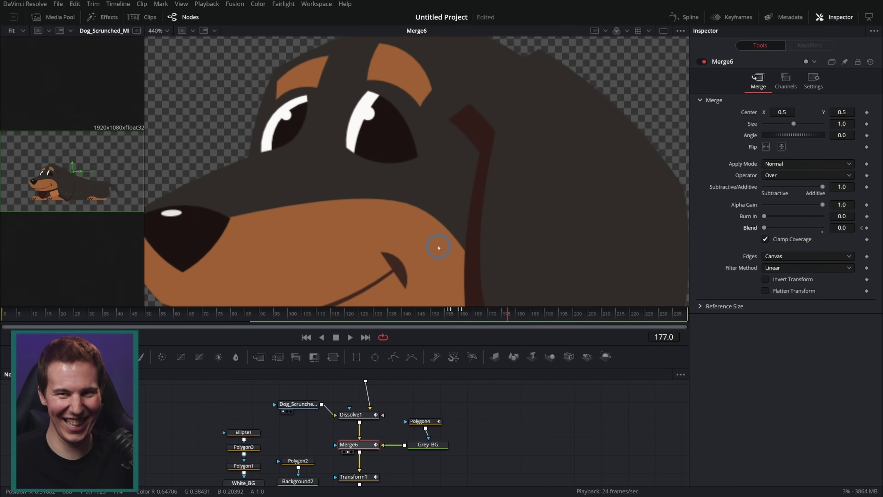
Show MediaOut1 in the main viewer and play back the full flying animation with the blink.
{"action": "scroll", "coordinate": [497, 423], "scroll_direction": "down", "scroll_amount": 5}
{"action": "left_click", "coordinate": [436, 446]}
{"action": "key", "text": "2"}
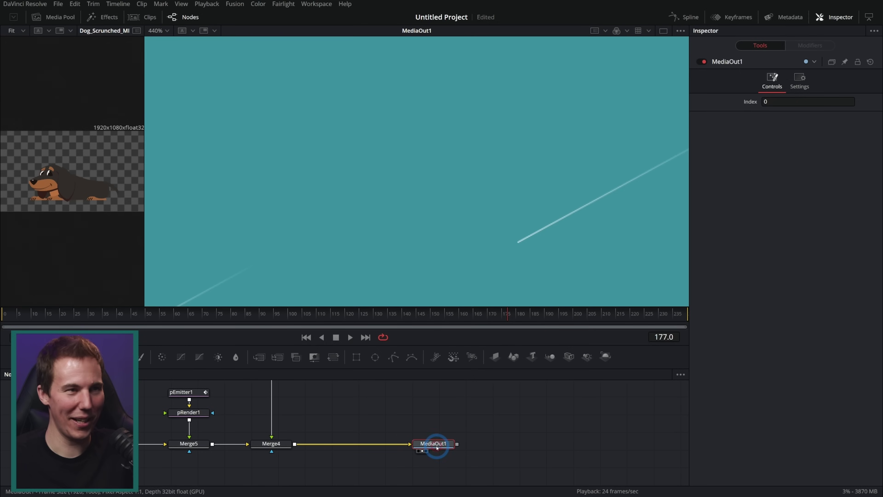
{"action": "left_click", "coordinate": [314, 335]}
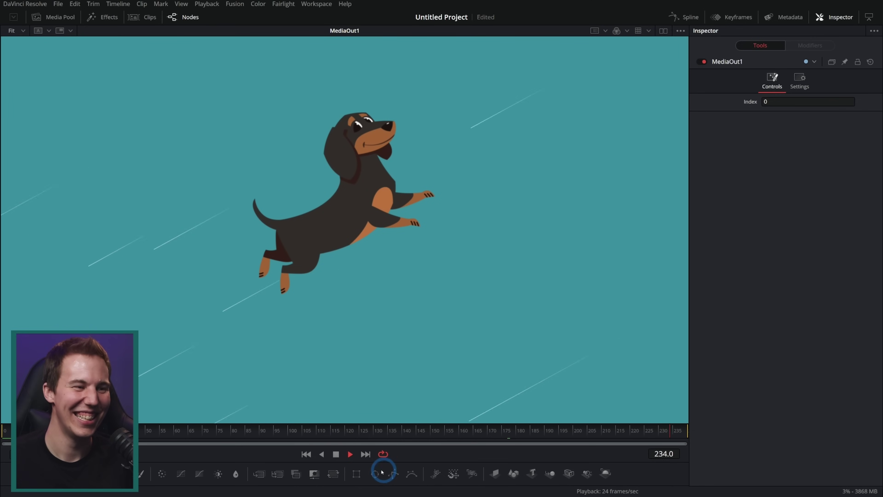
Set a keyframe at frame 129 on Dissolve1's Background/Foreground, keeping the value at 0.0.
{"action": "left_click", "coordinate": [377, 433]}
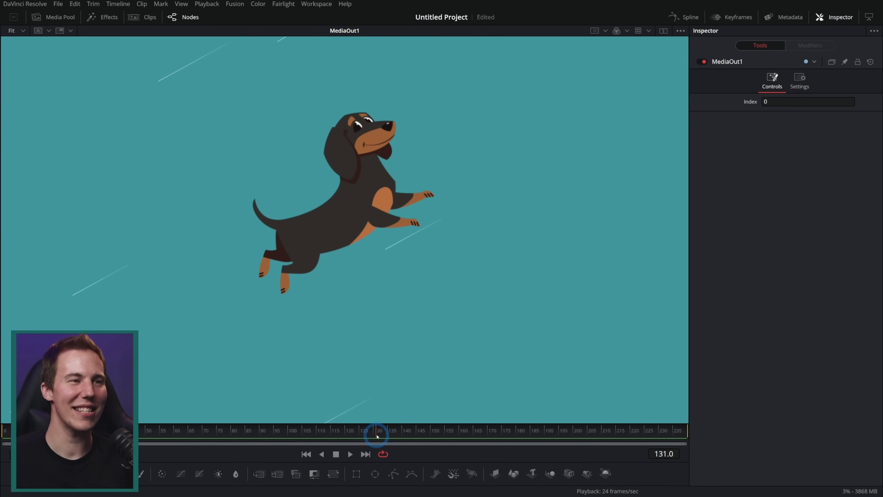
{"action": "mouse_move", "coordinate": [377, 436]}
{"action": "left_mouse_down"}
{"action": "mouse_move", "coordinate": [384, 432]}
{"action": "mouse_move", "coordinate": [372, 433]}
{"action": "left_mouse_up"}
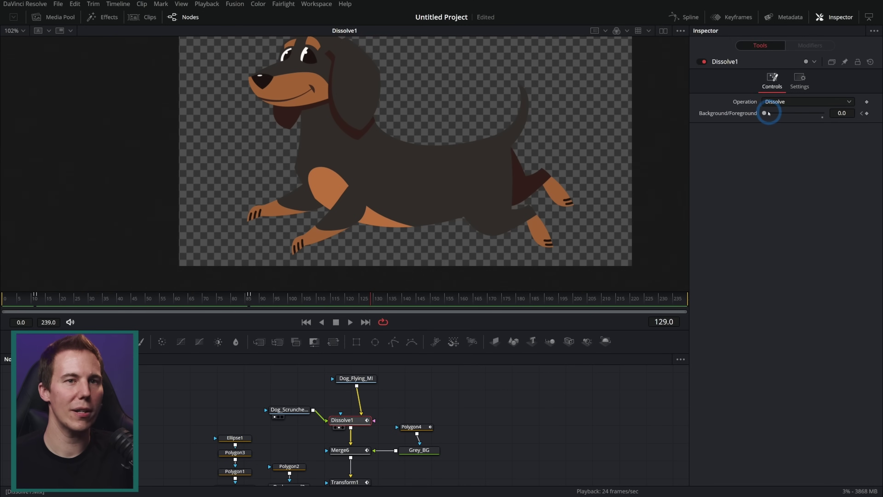
{"action": "left_click", "coordinate": [867, 113]}
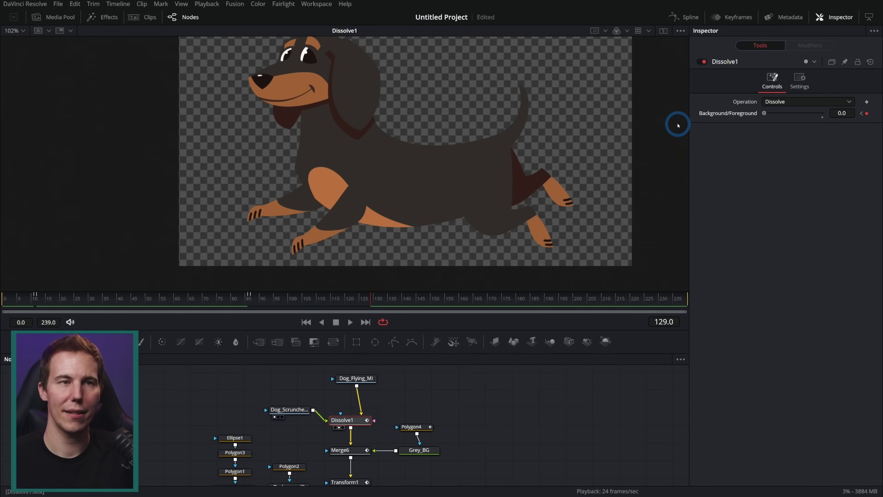